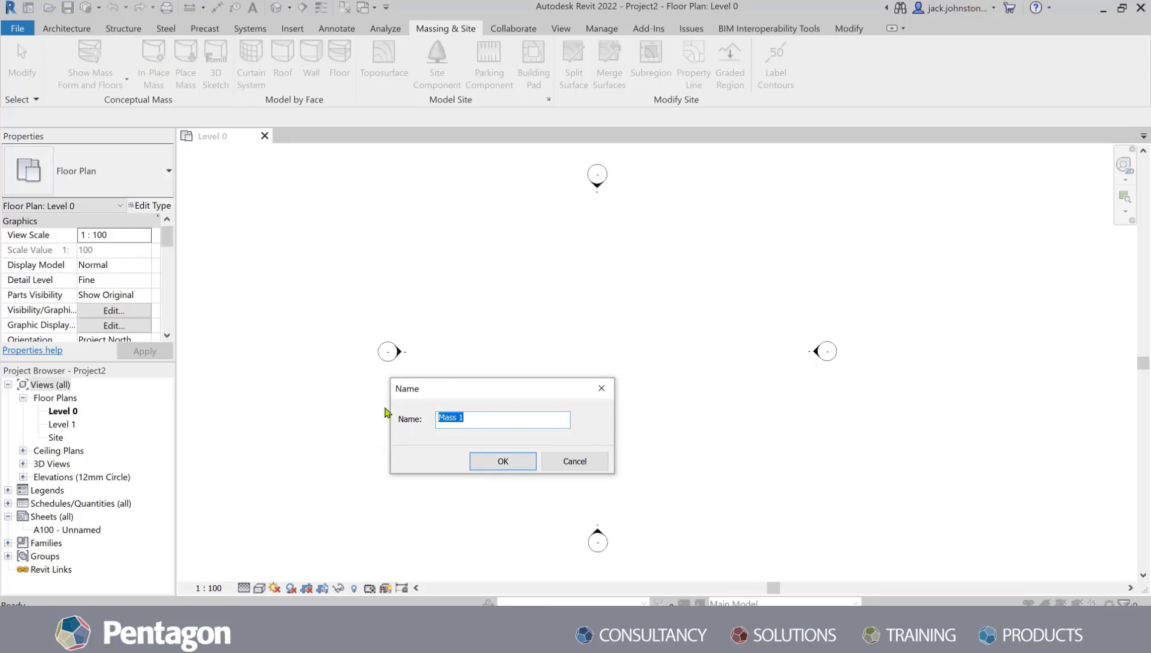
Step: Name the new in-place mass "Energy model"
key("BackSpace")
type("Energy model")
left_click(487, 468)
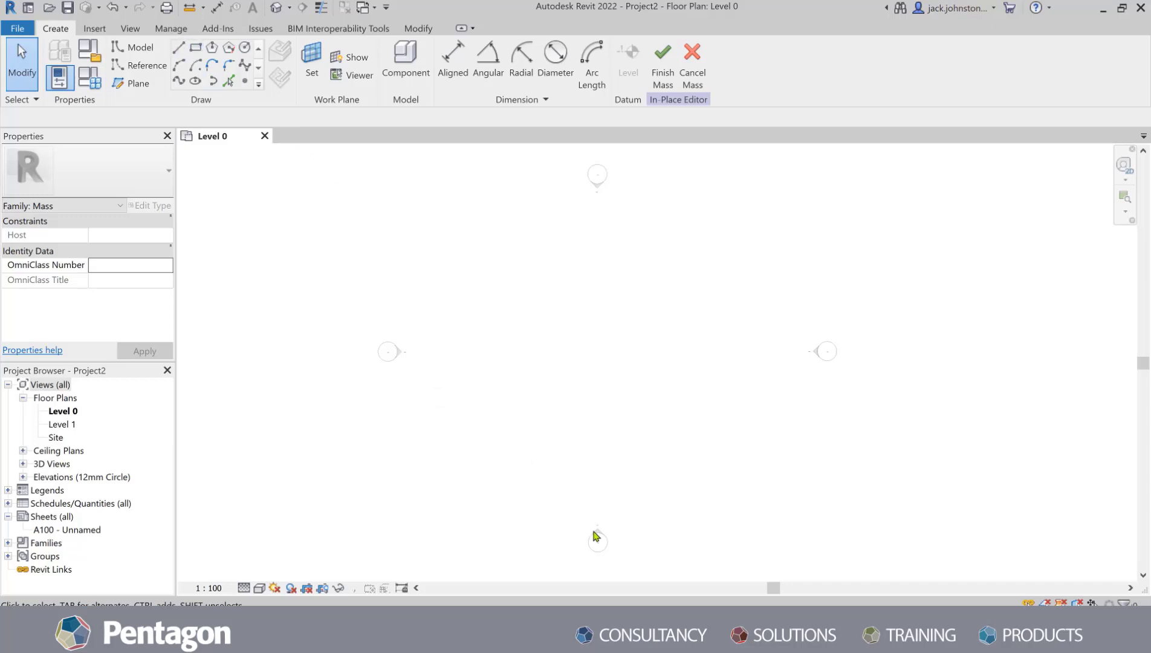
Step: Draw a closed rectangle of model lines 12000 wide by 7000 high between the elevation markers on Level 0
left_click(179, 49)
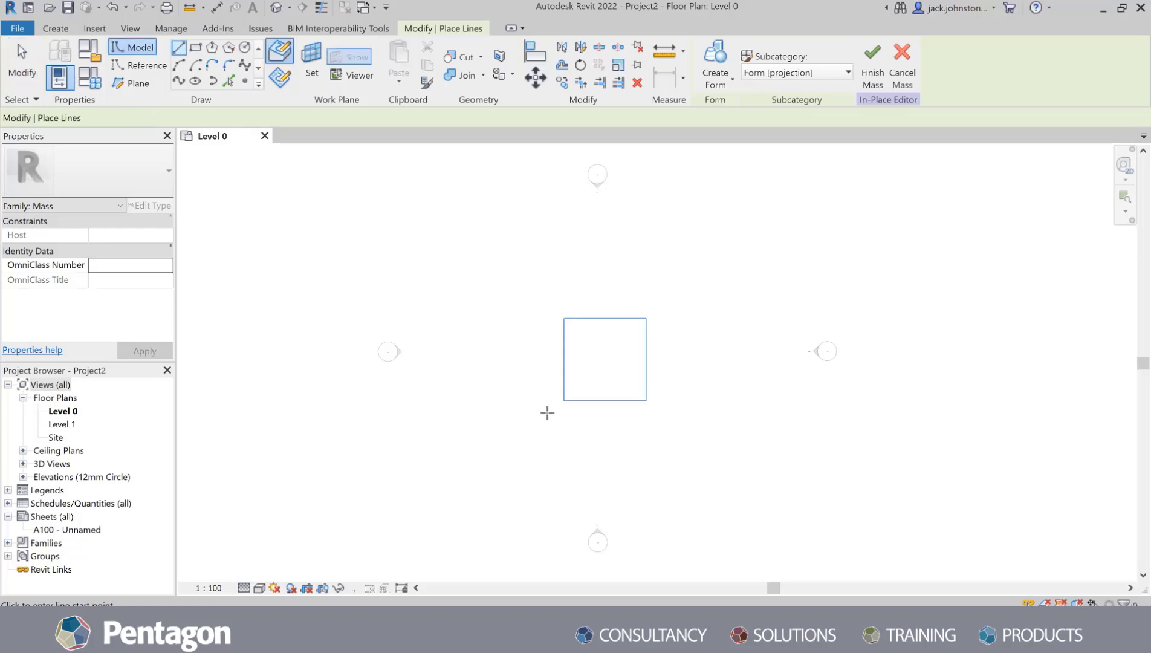
left_click(532, 425)
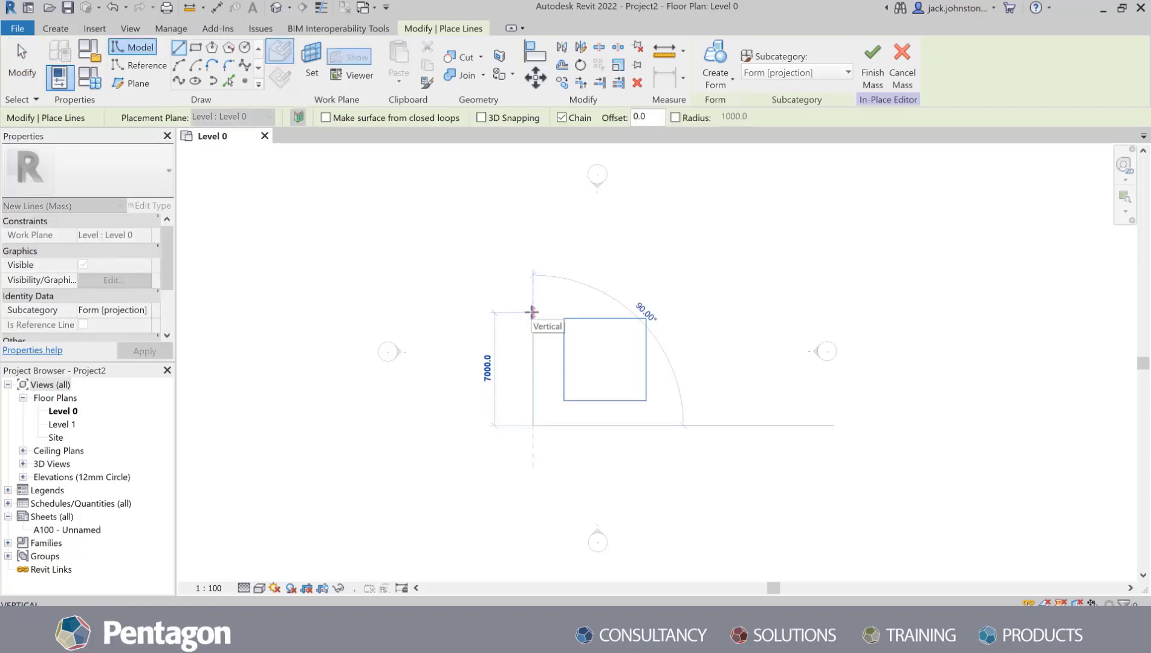
type("7000")
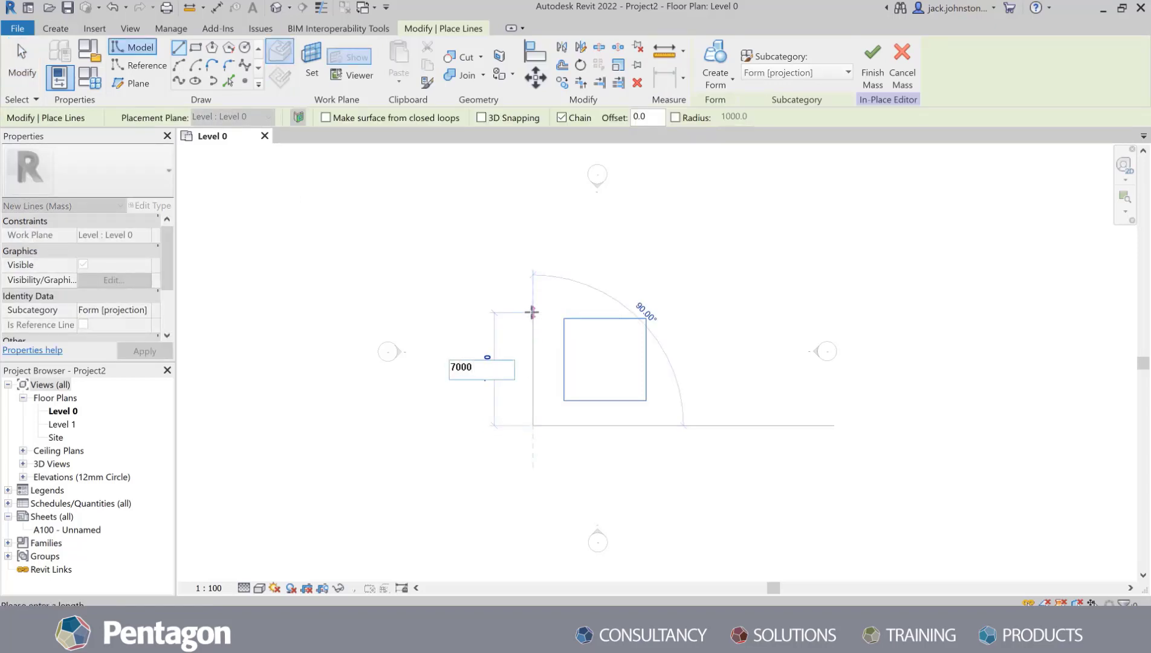
key("Return")
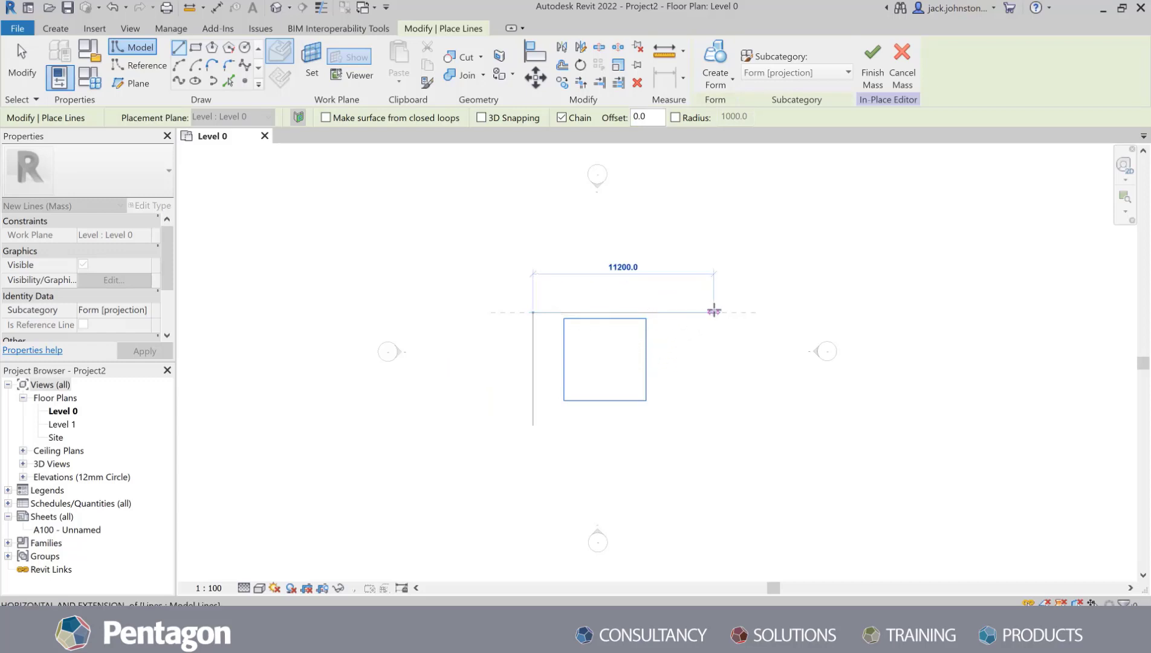
type("12000")
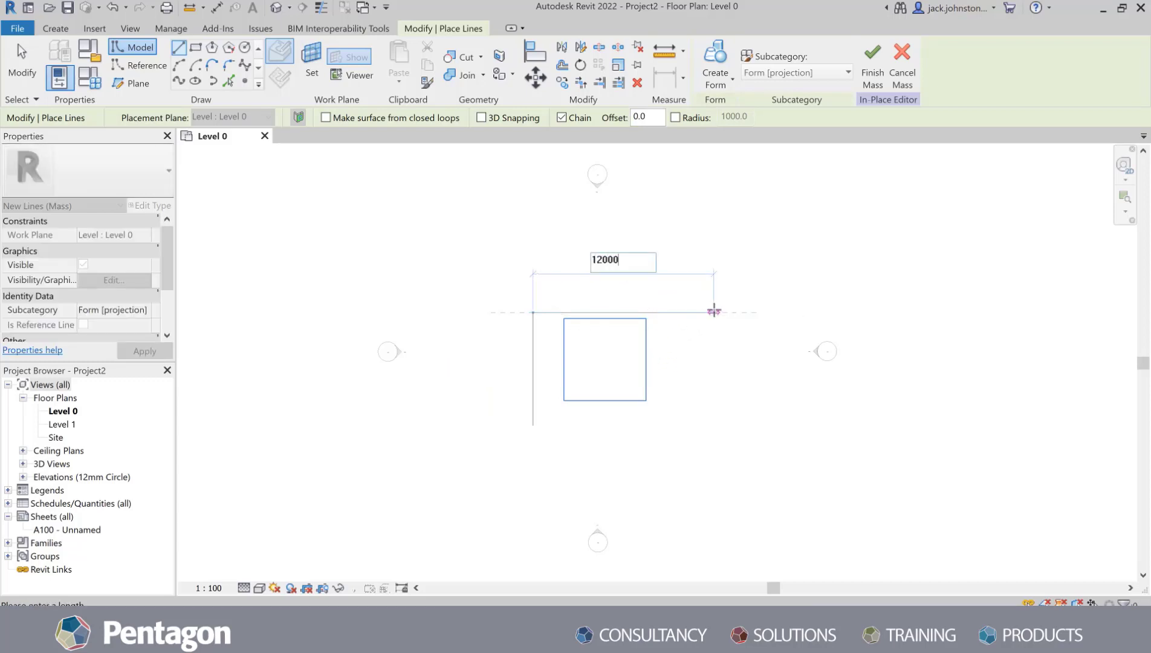
key("Return")
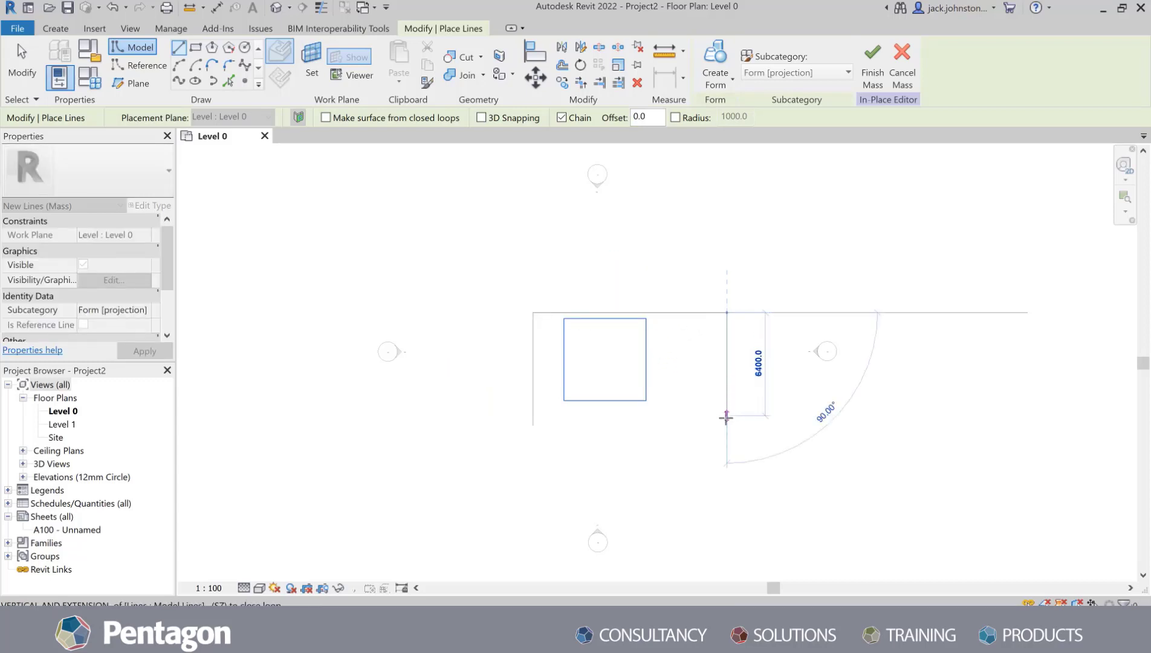
left_click(727, 427)
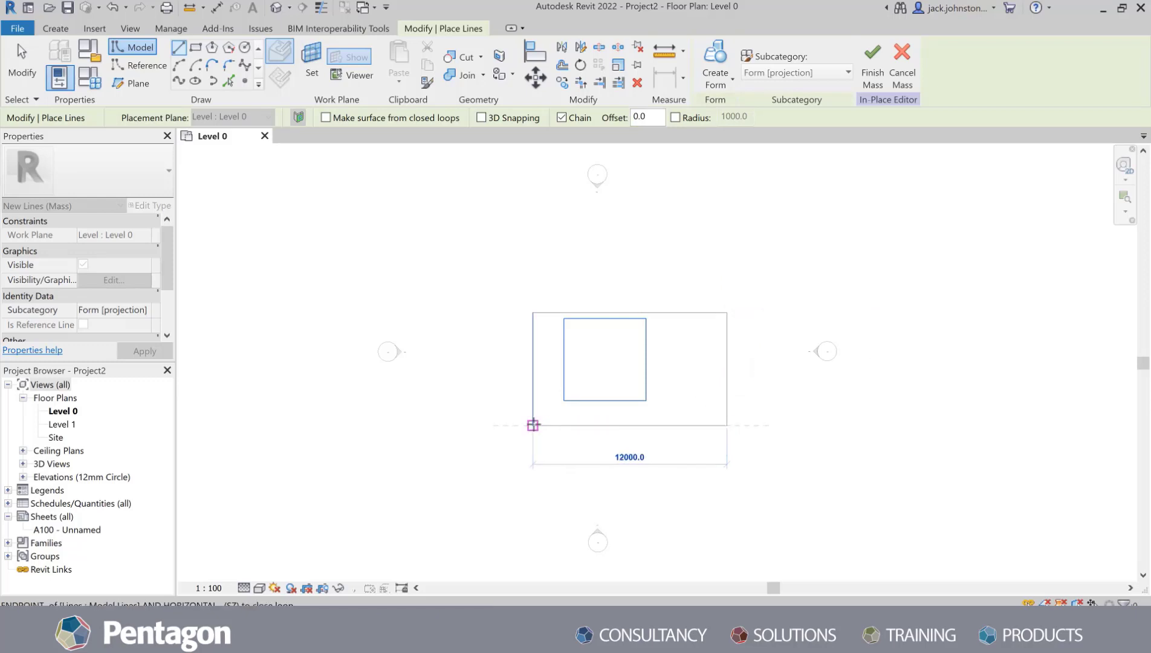
left_click(532, 426)
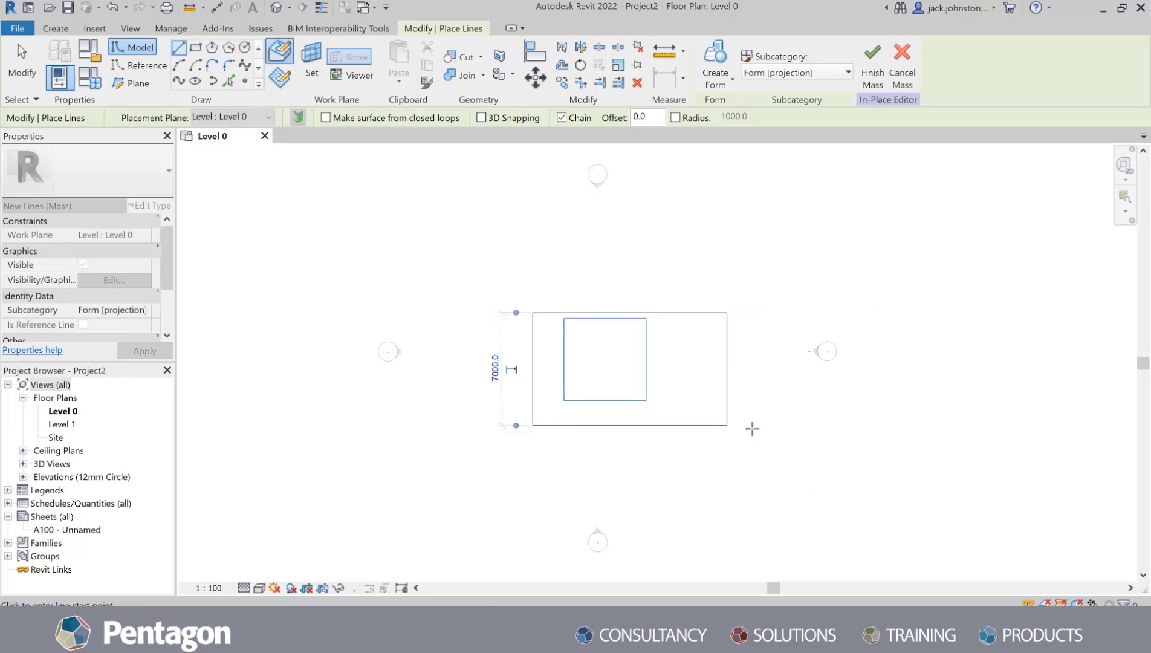
key("Escape")
key("Escape")
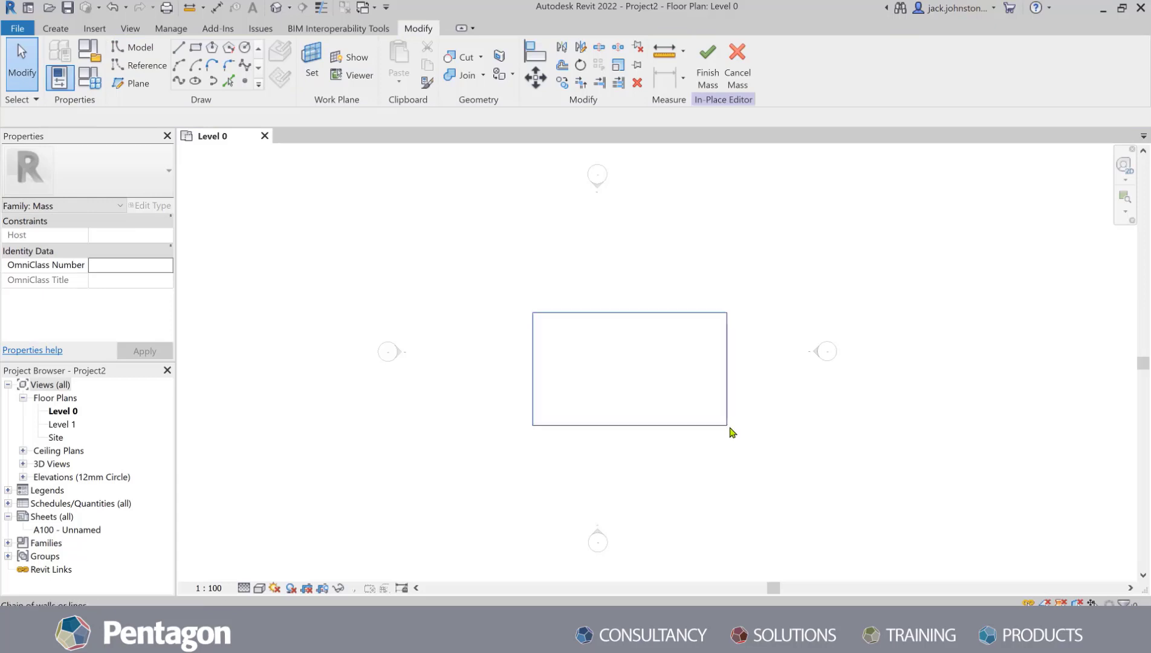
Step: Create a solid form from the rectangular line chain and finish the in-place mass
left_click(17, 71)
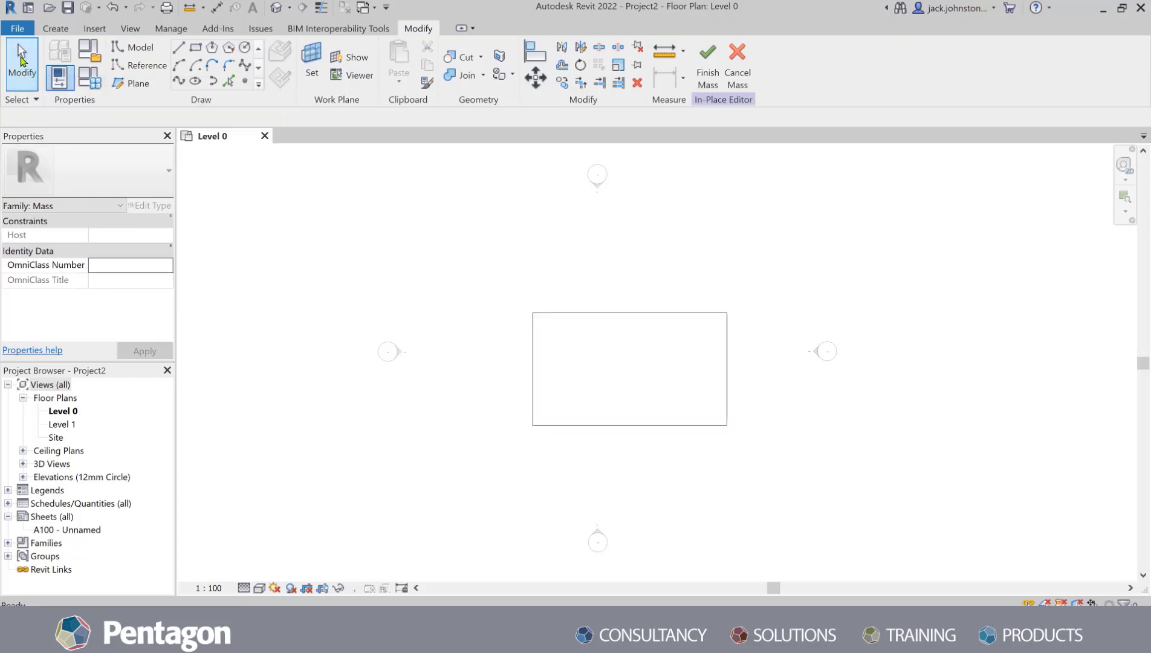
left_click(557, 314)
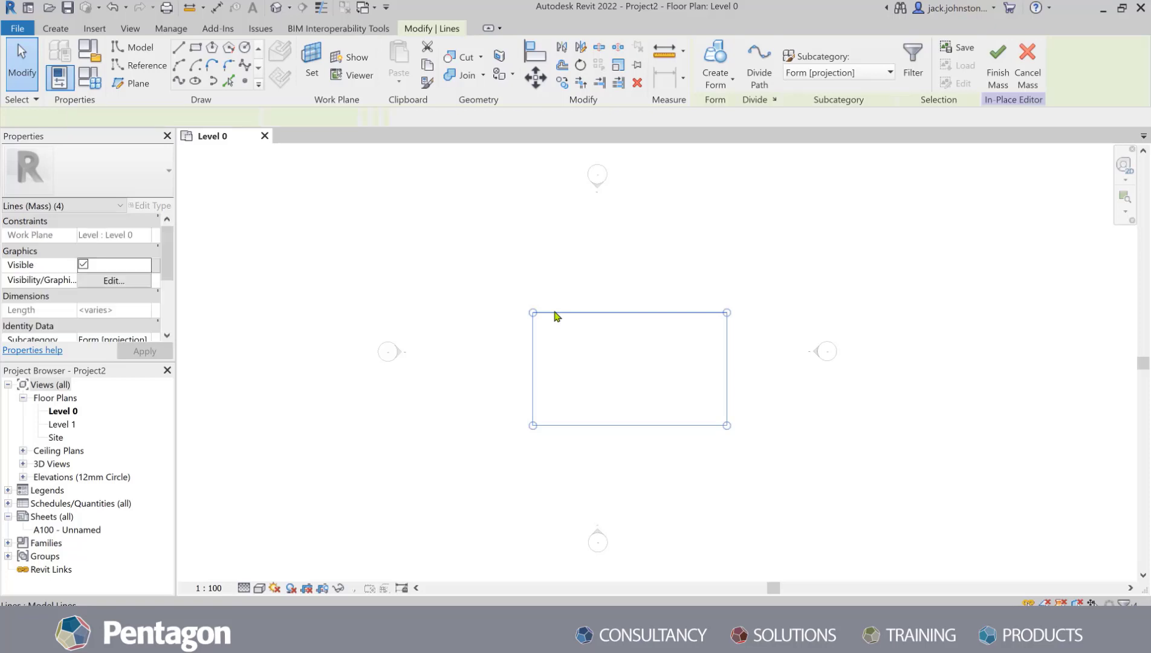
left_click(714, 62)
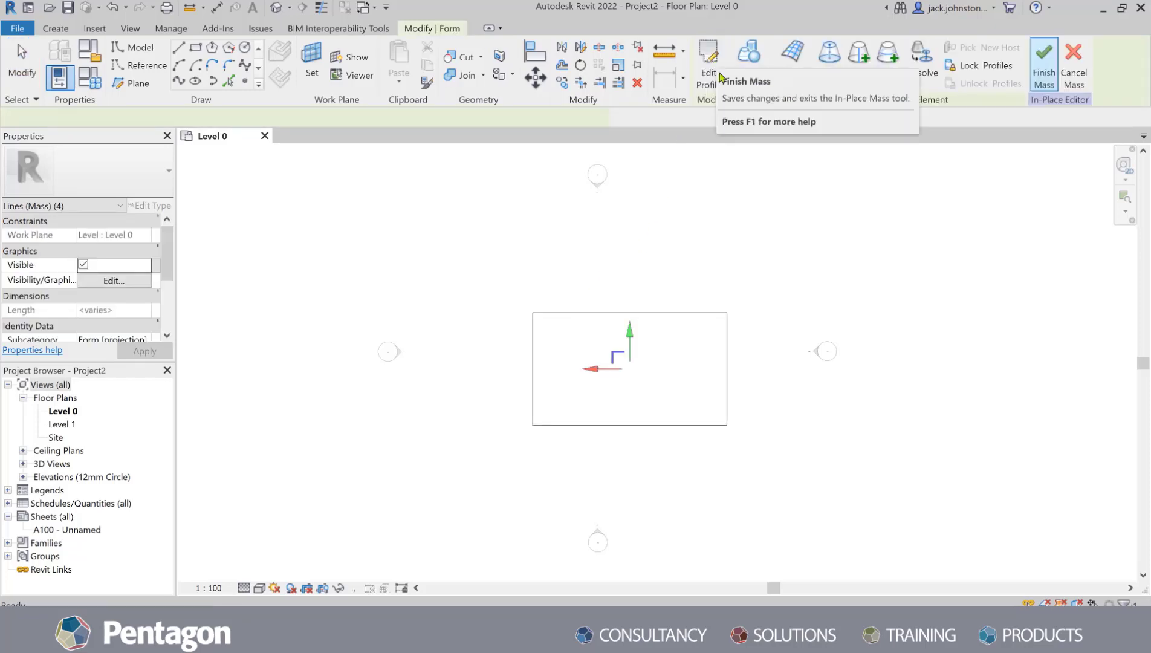
left_click(1038, 84)
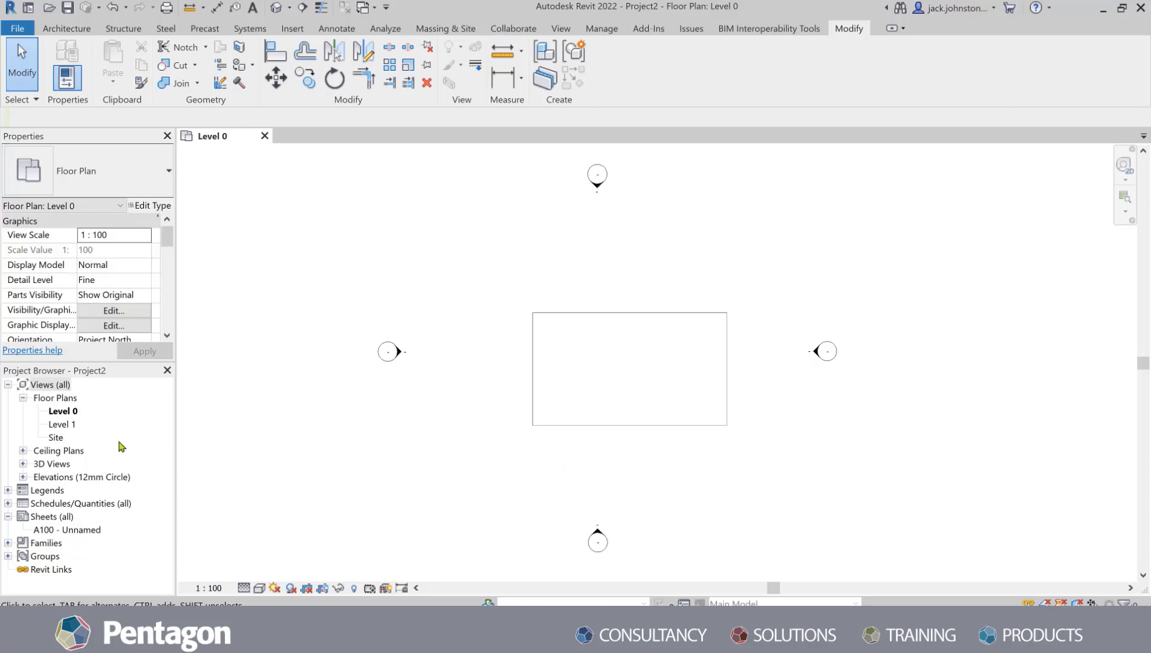
Step: In the East elevation view, add mass floors to the mass at Level 0 and Level 1
left_click(26, 480)
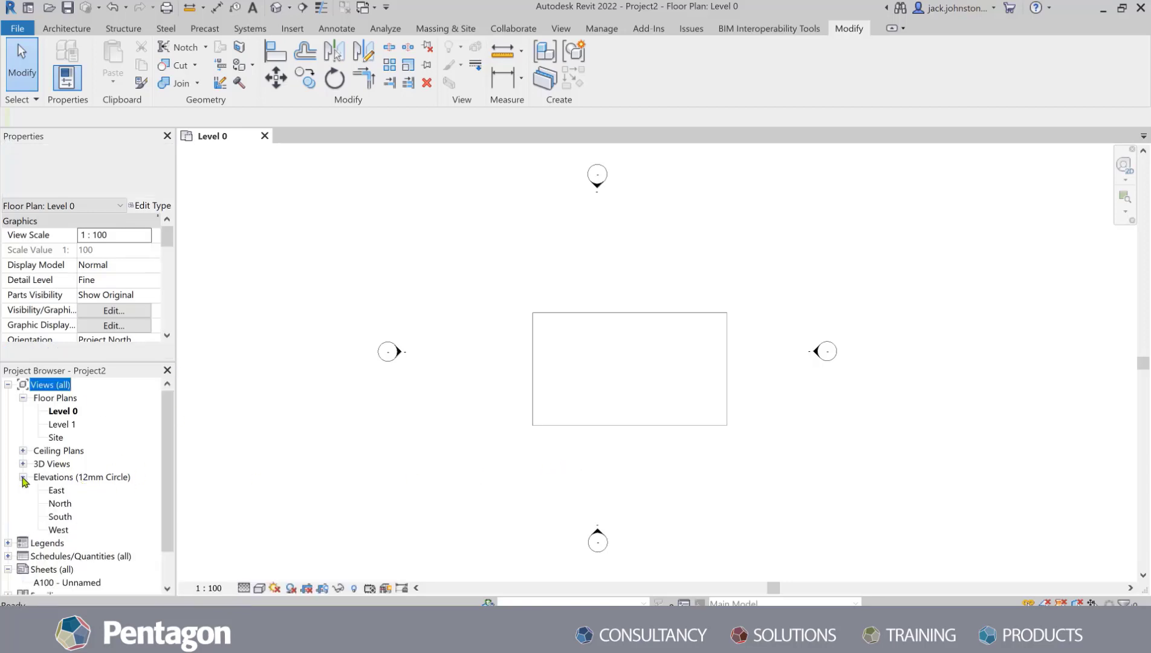
double_click(61, 491)
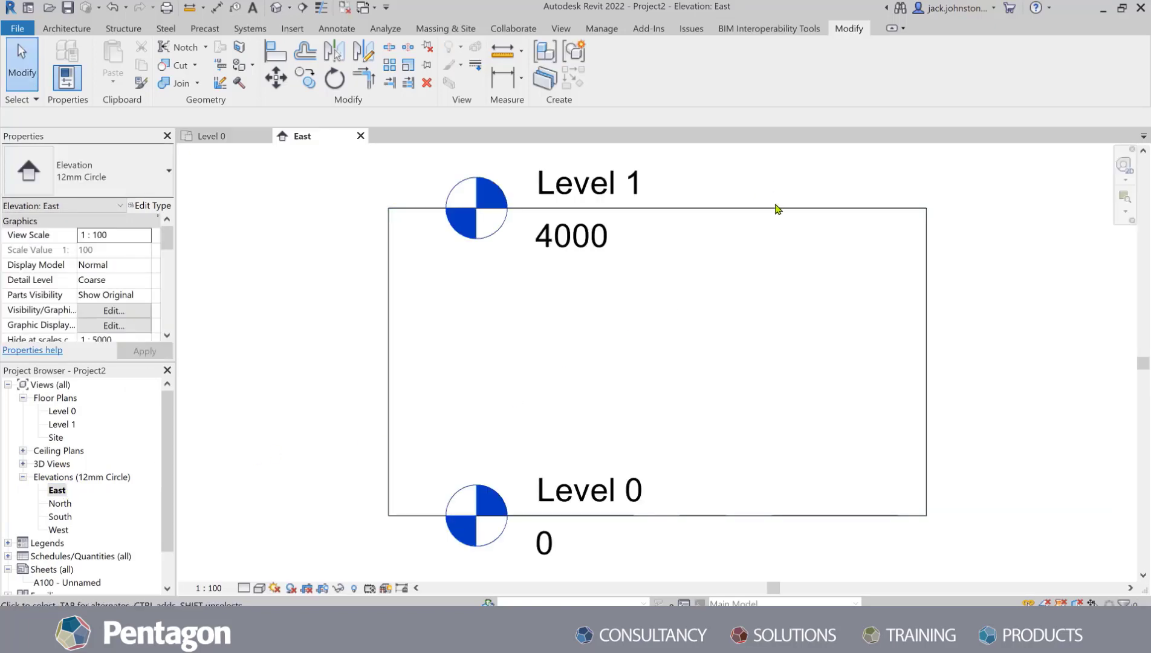
left_click(874, 217)
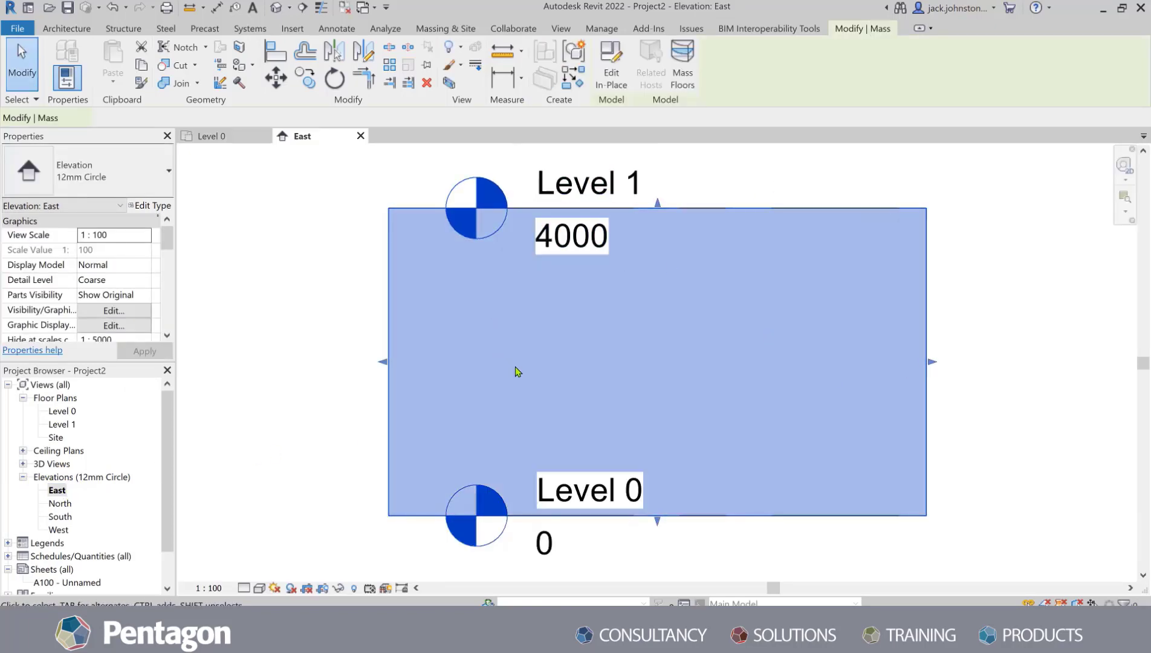
scroll(569, 319, "down", 1)
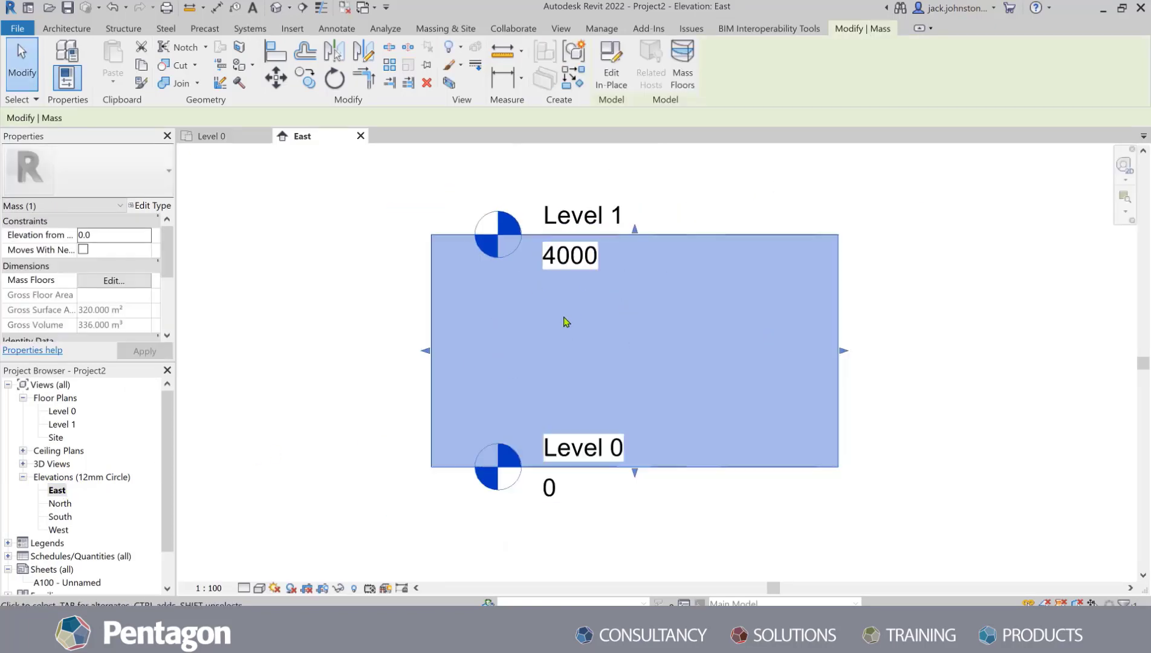
left_click(684, 86)
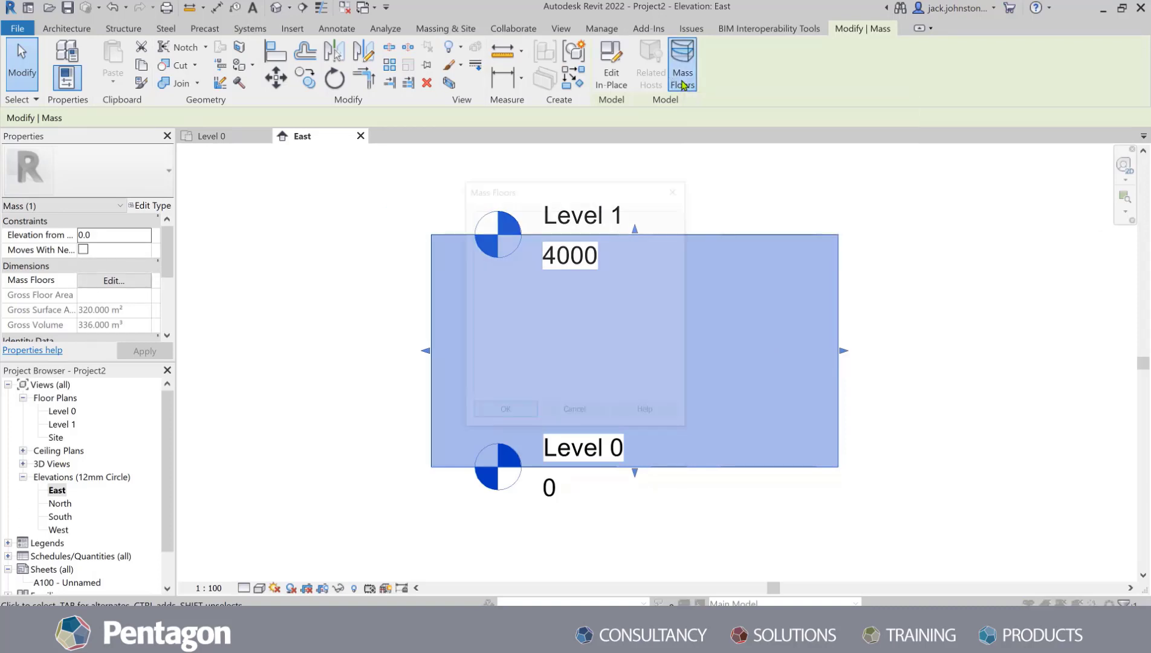
left_click(476, 214)
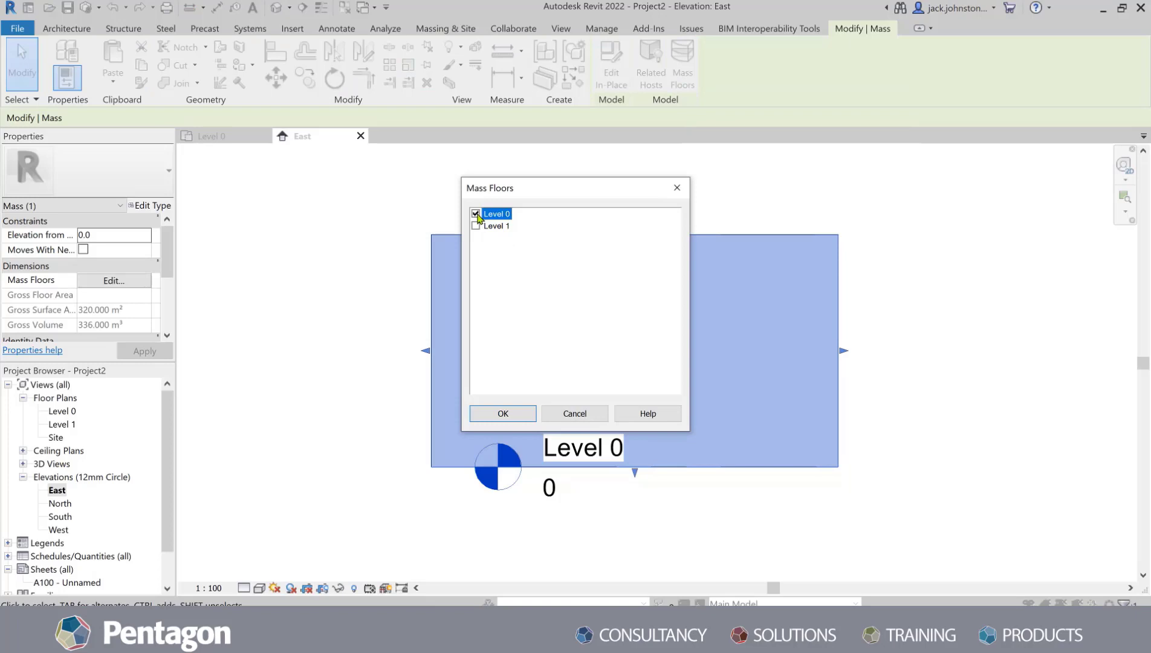
left_click(476, 226)
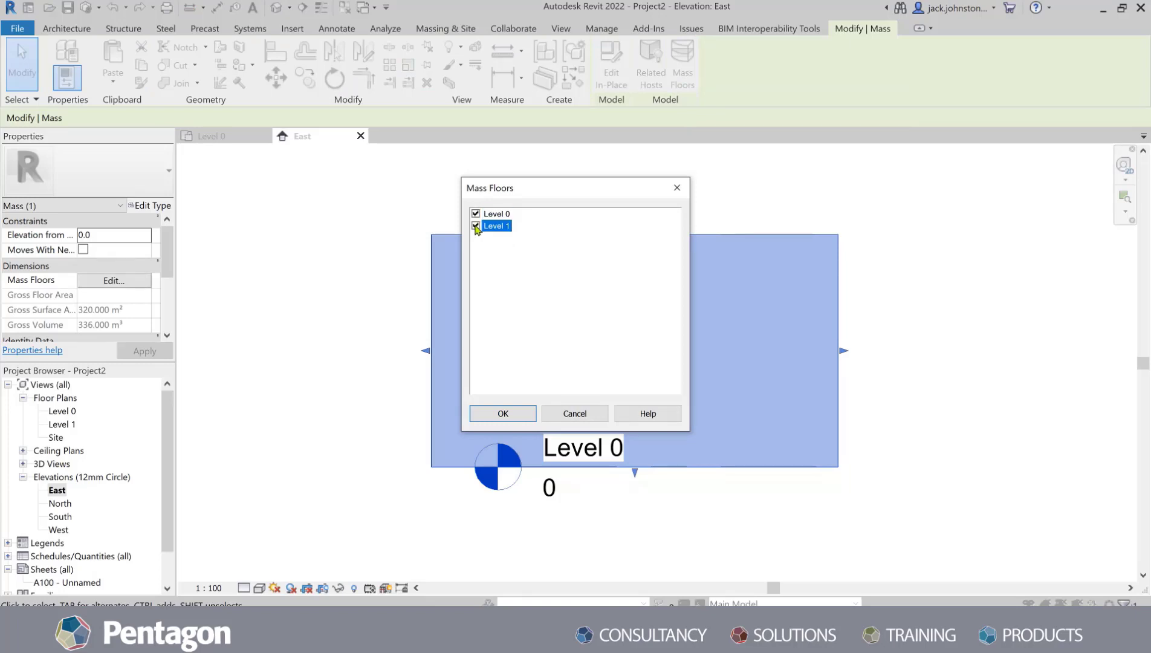
left_click(511, 413)
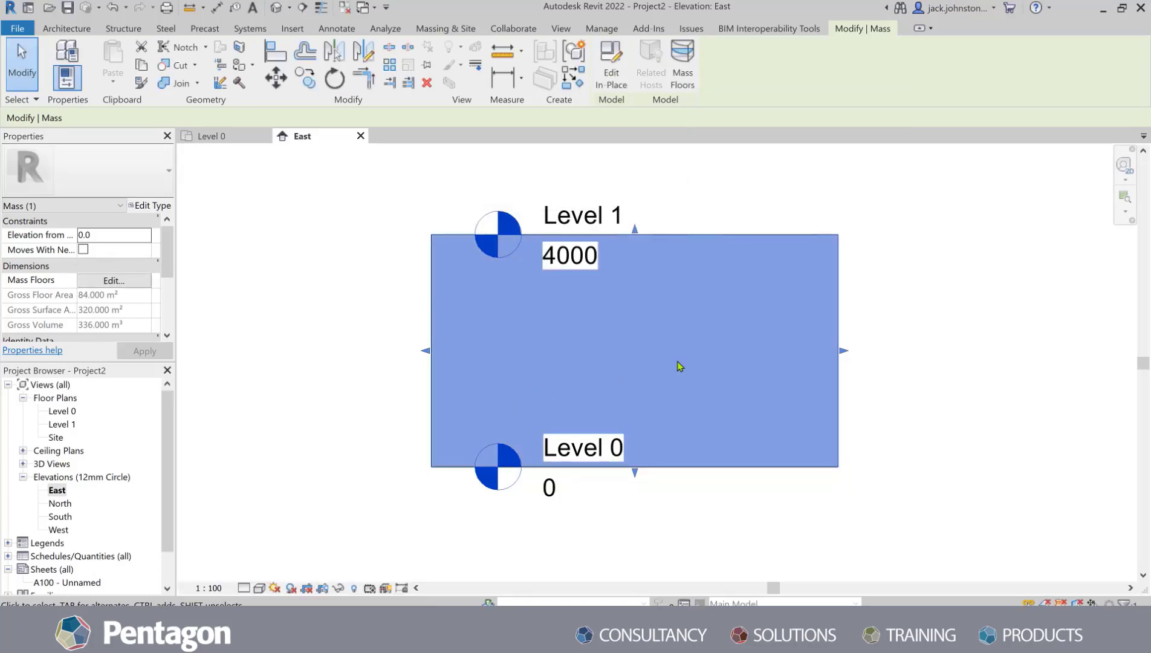
left_click(919, 326)
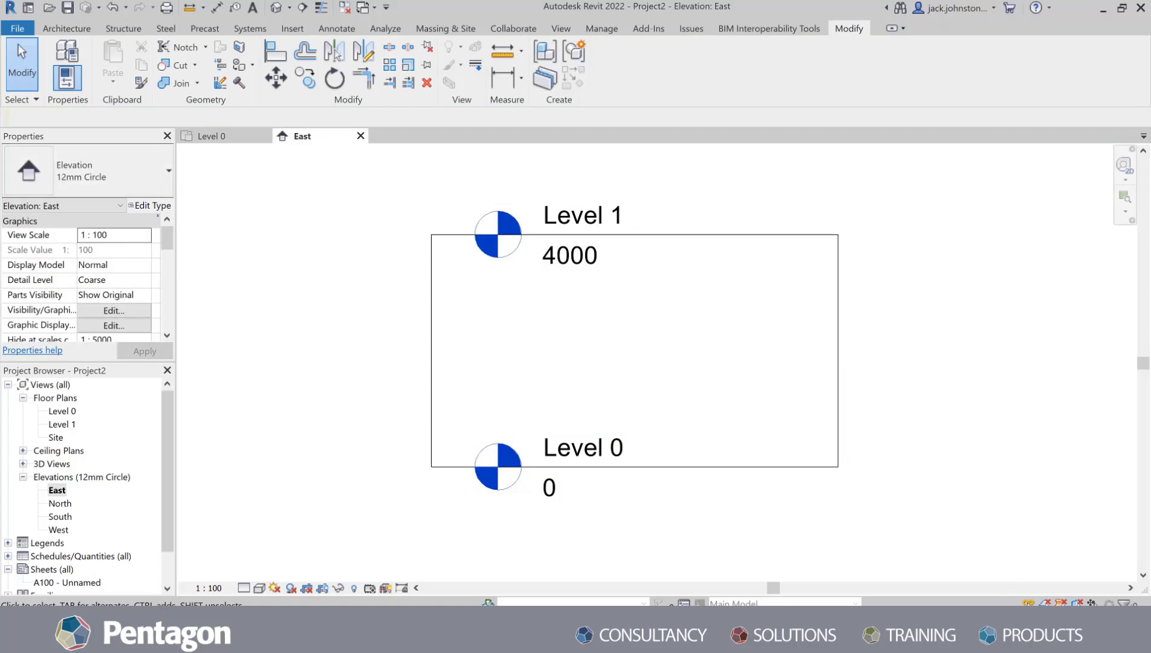
Step: Set the energy analysis project location to "Belfast, Belfast City" using the internet mapping service
left_click(1104, 589)
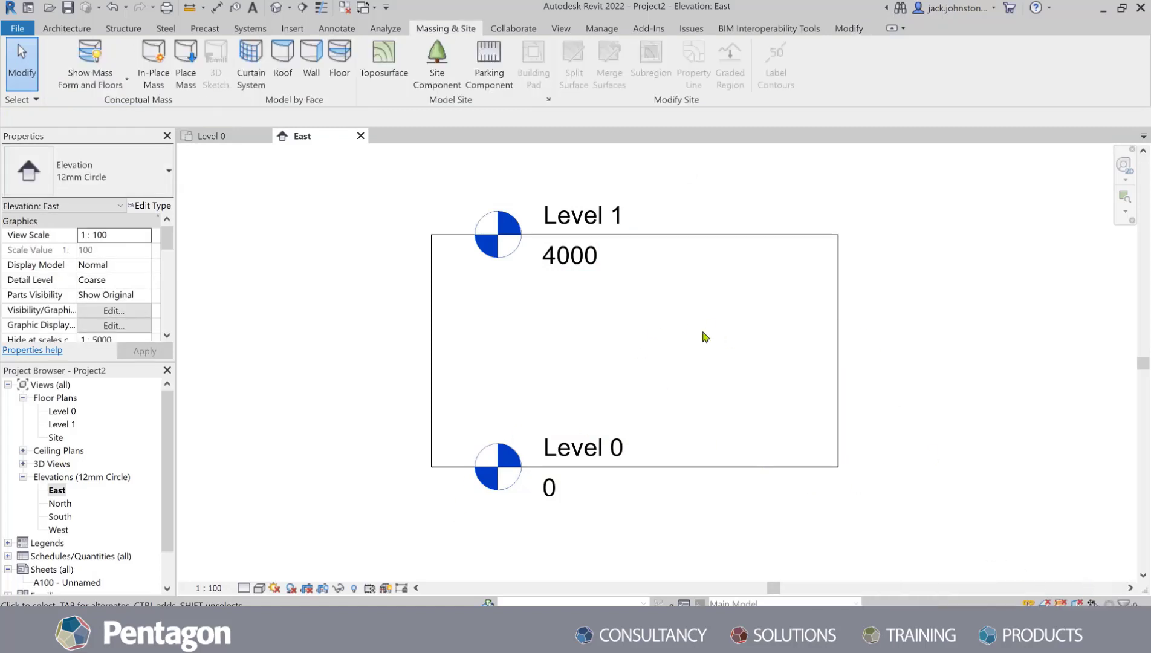
left_click(396, 31)
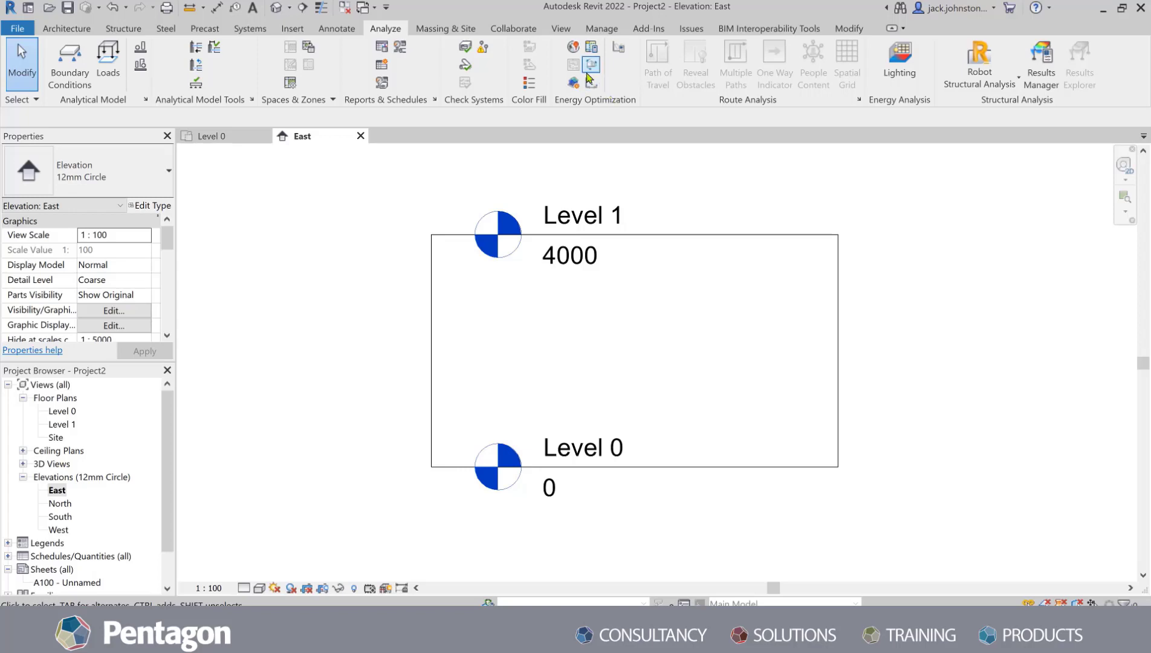
left_click(574, 48)
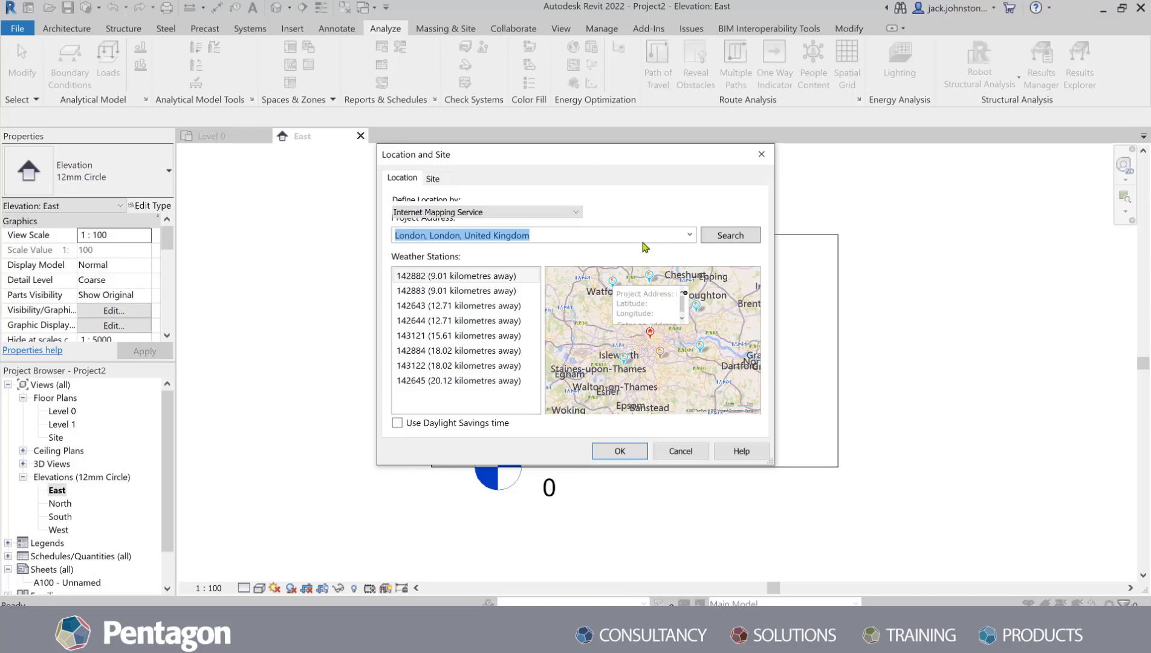
left_click(593, 237)
left_click_drag(586, 235, 390, 236)
type("Belfast, Belfast City")
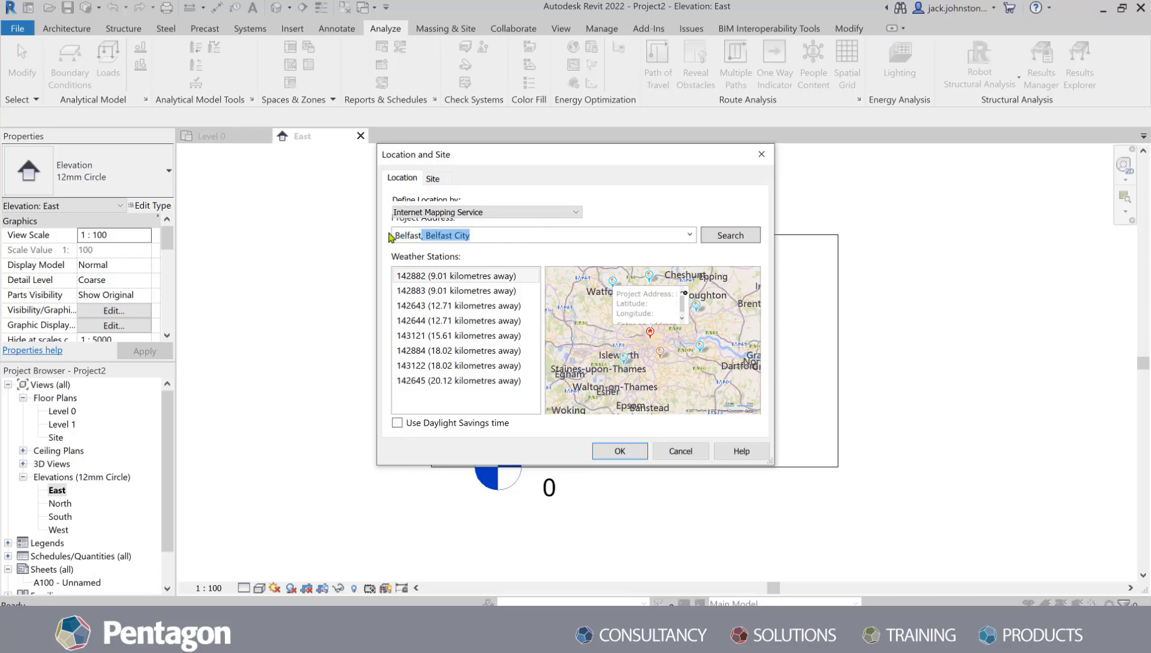
key("Return")
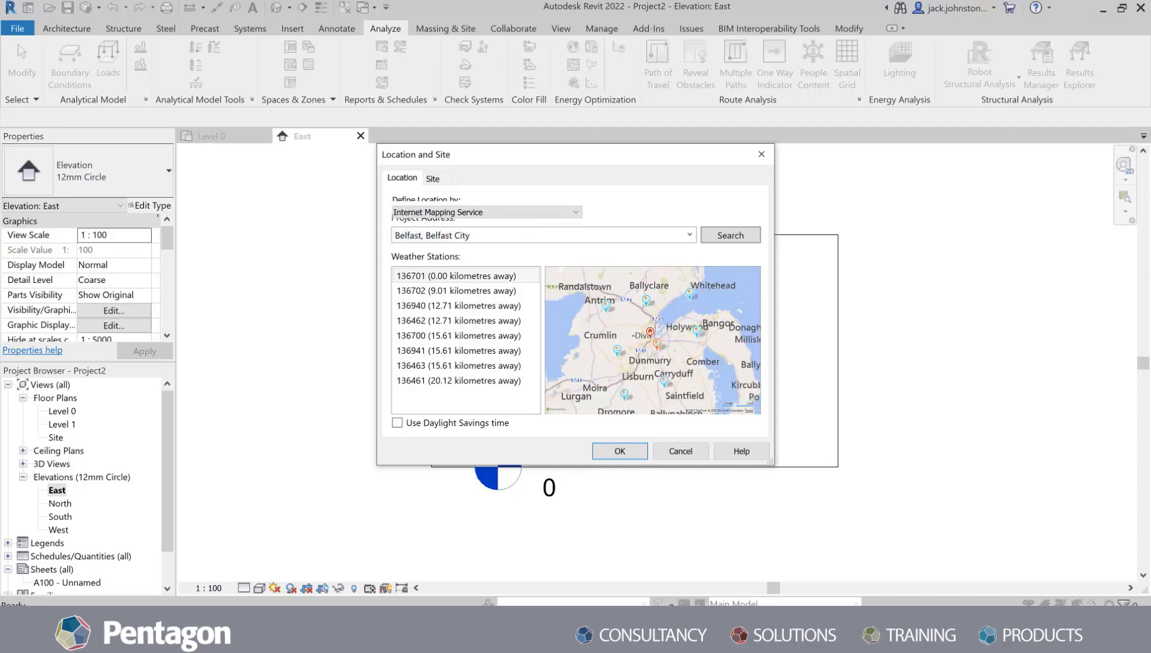
Step: Reposition the project location pin on the map from Belfast to Holywood, just southwest of Cultra, and check the surrounding weather stations
scroll(680, 338, "up", 2)
mouse_move(616, 357)
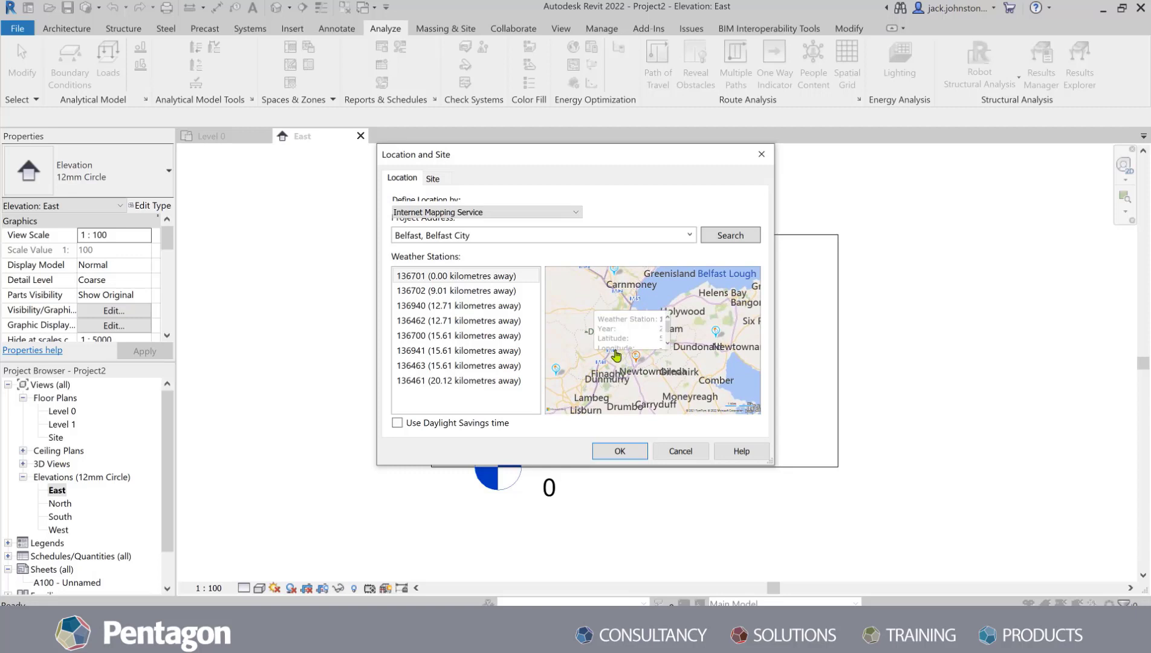
mouse_move(624, 334)
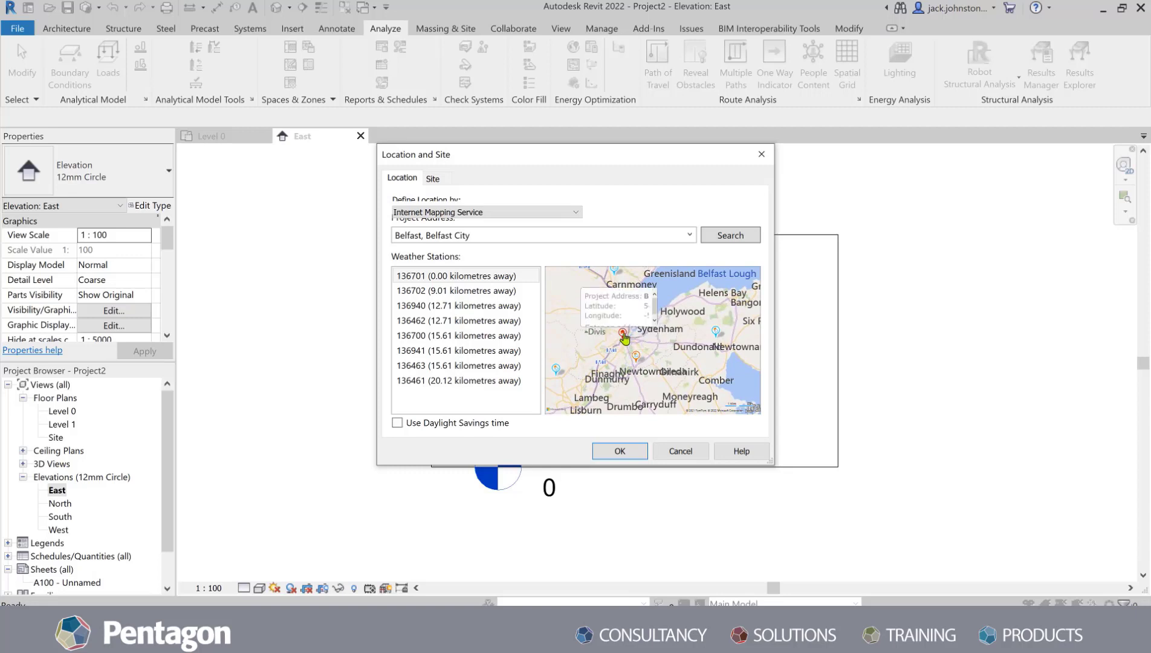
scroll(625, 339, "up", 1)
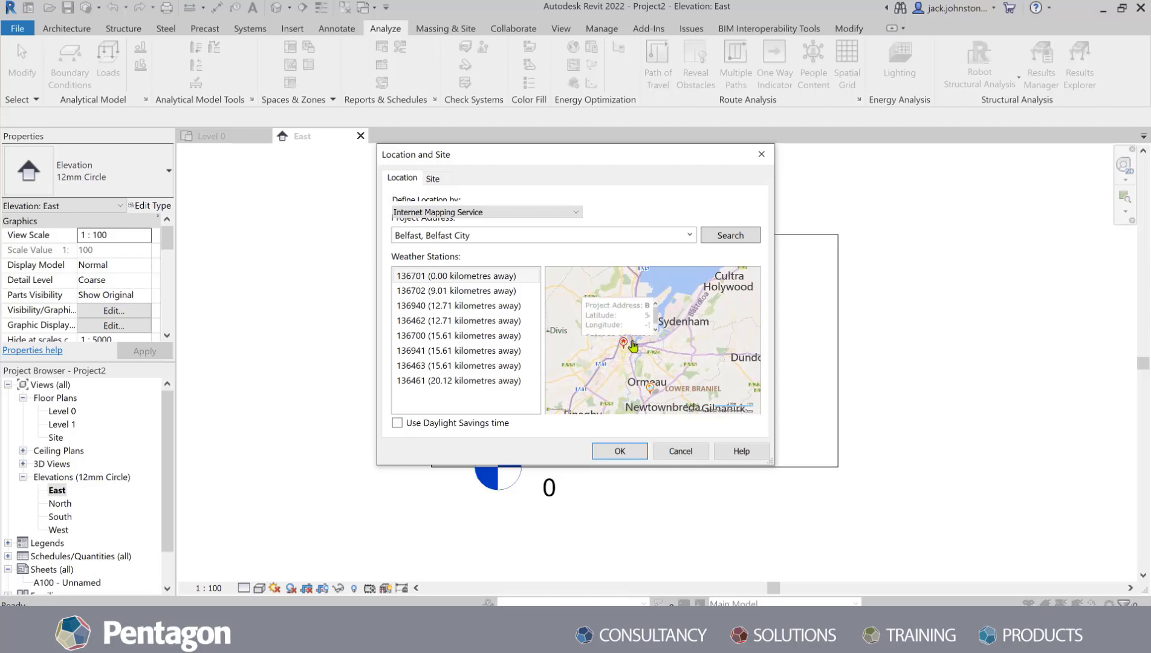
left_click_drag(633, 346, 716, 301)
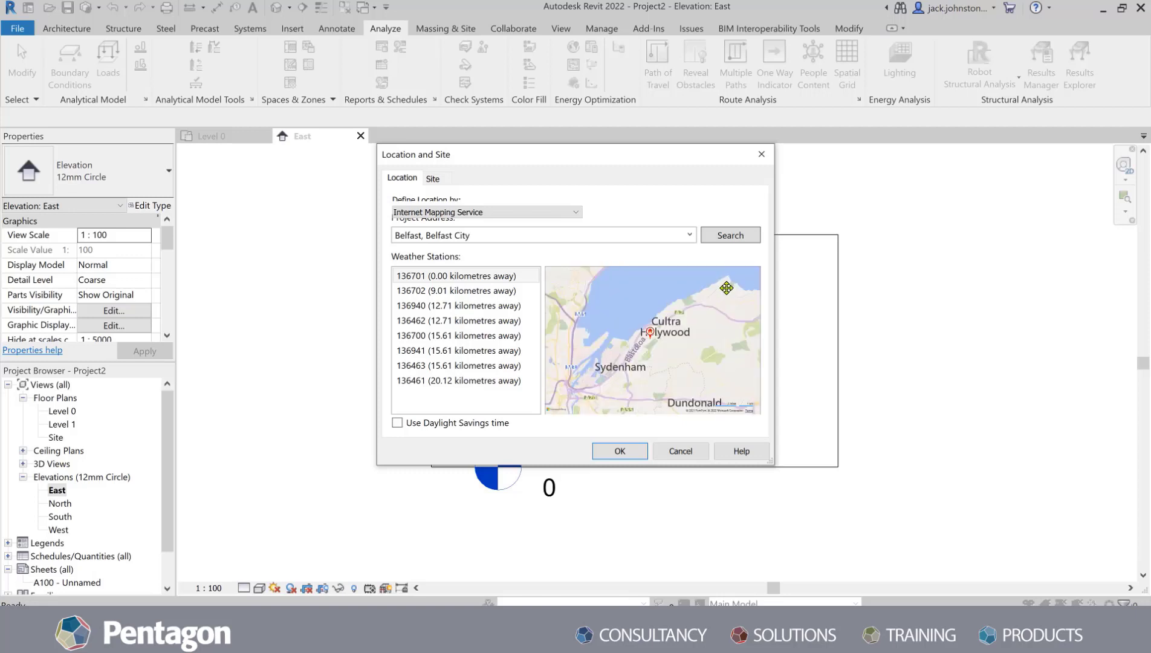
scroll(727, 289, "up", 1)
scroll(578, 394, "up", 1)
scroll(578, 394, "up", 1)
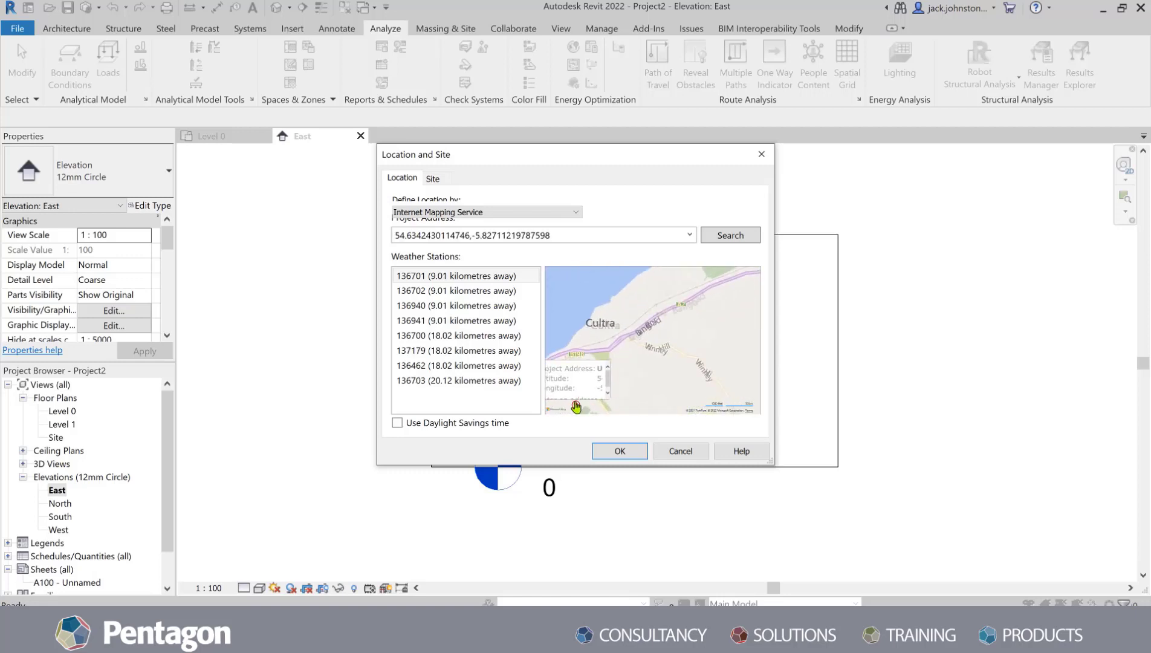
left_click_drag(573, 401, 572, 385)
scroll(624, 342, "down", 3)
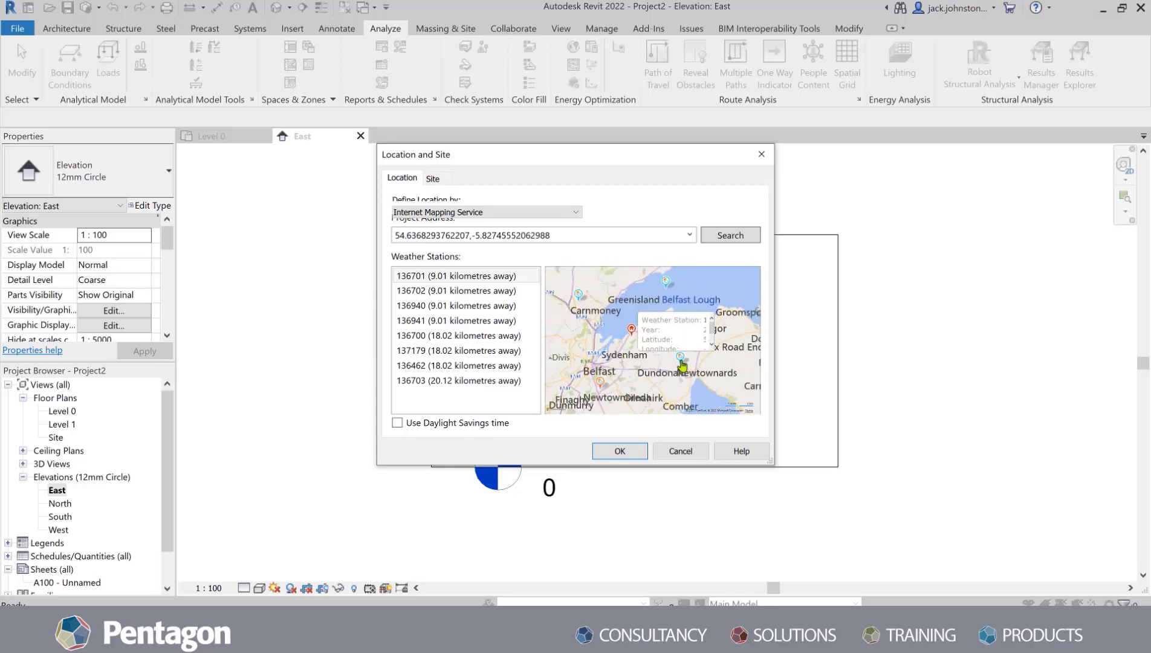
mouse_move(664, 285)
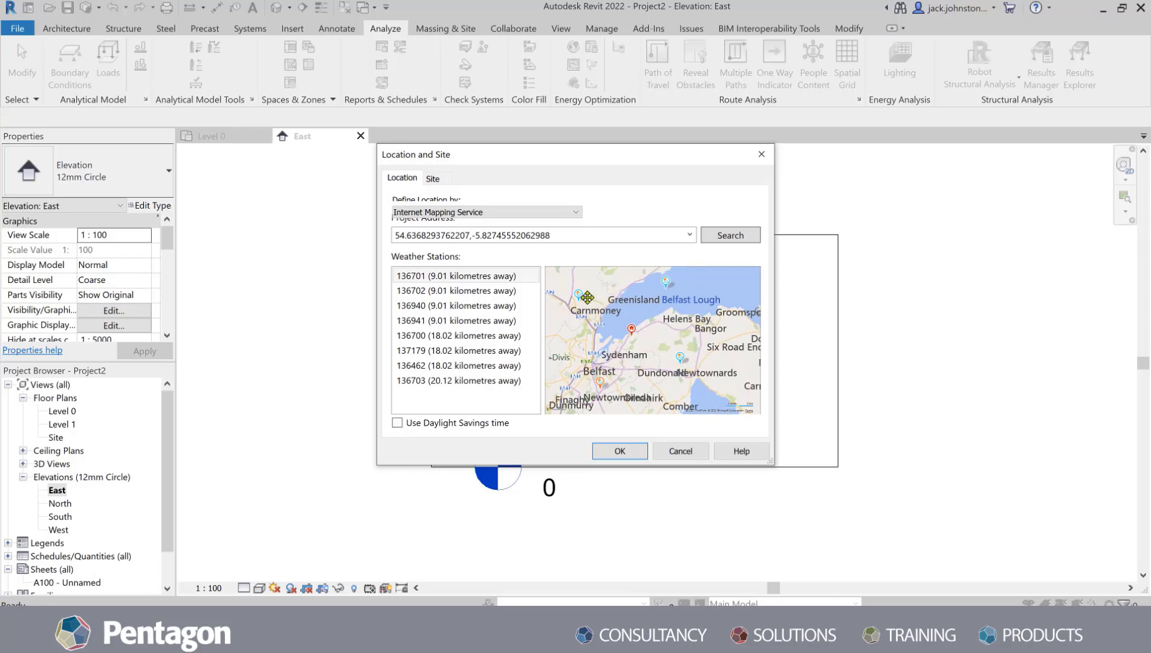
Step: Select weather station 136940 for the project on the location map and accept the location settings
mouse_move(683, 361)
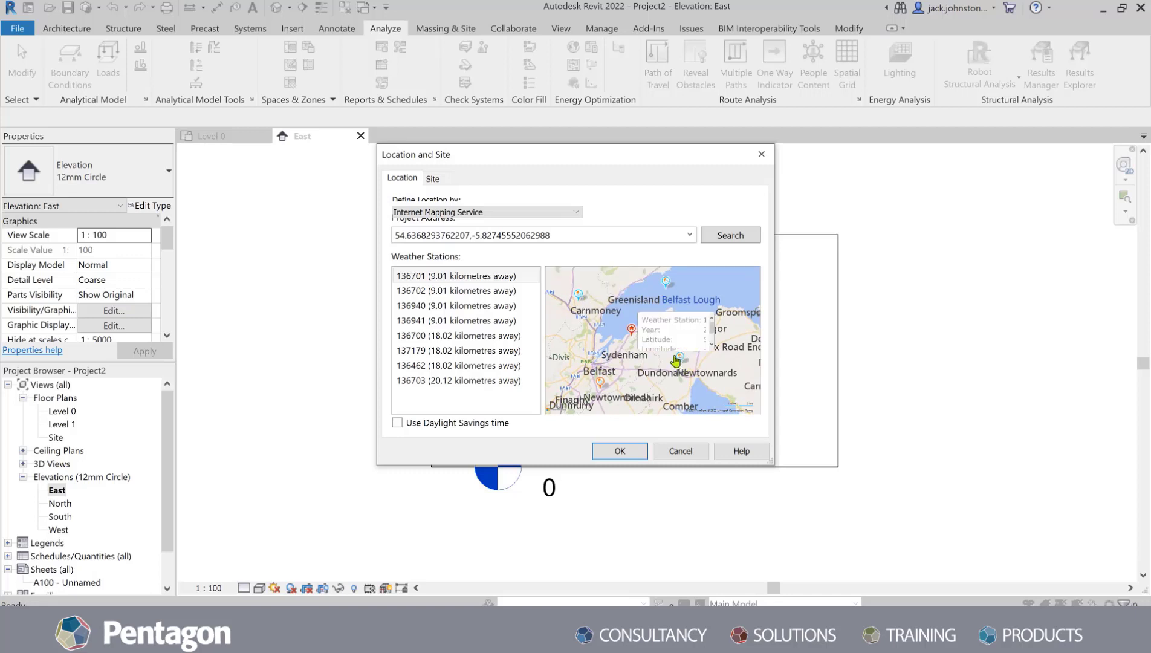
scroll(683, 360, "up", 2)
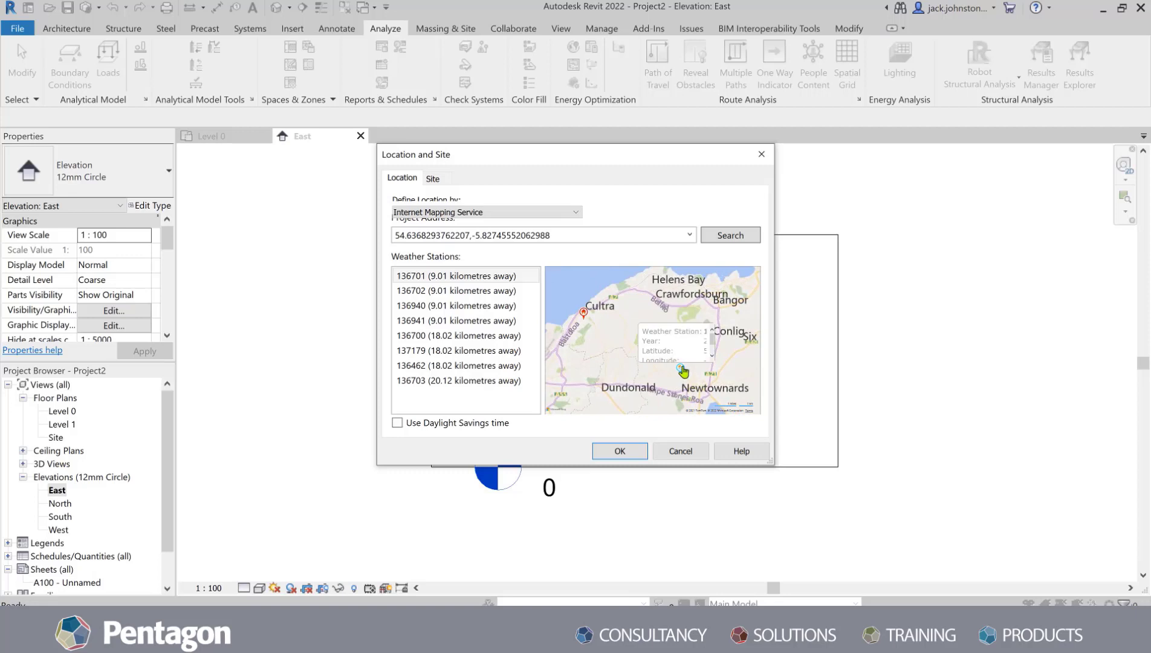
left_click(681, 369)
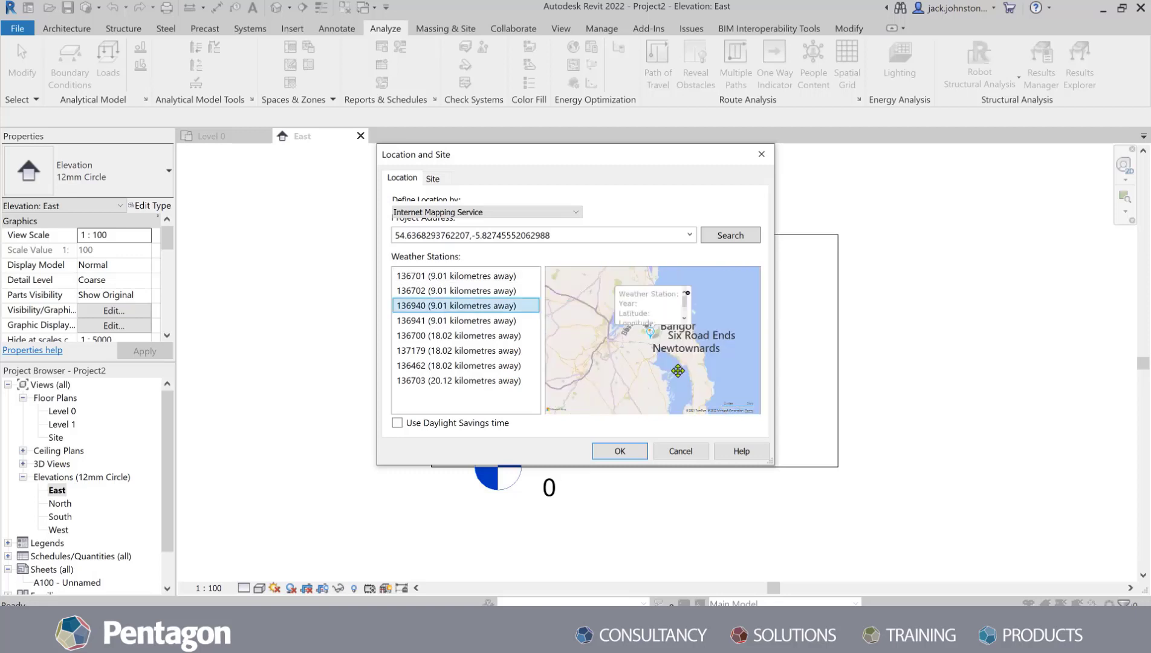
left_click(621, 450)
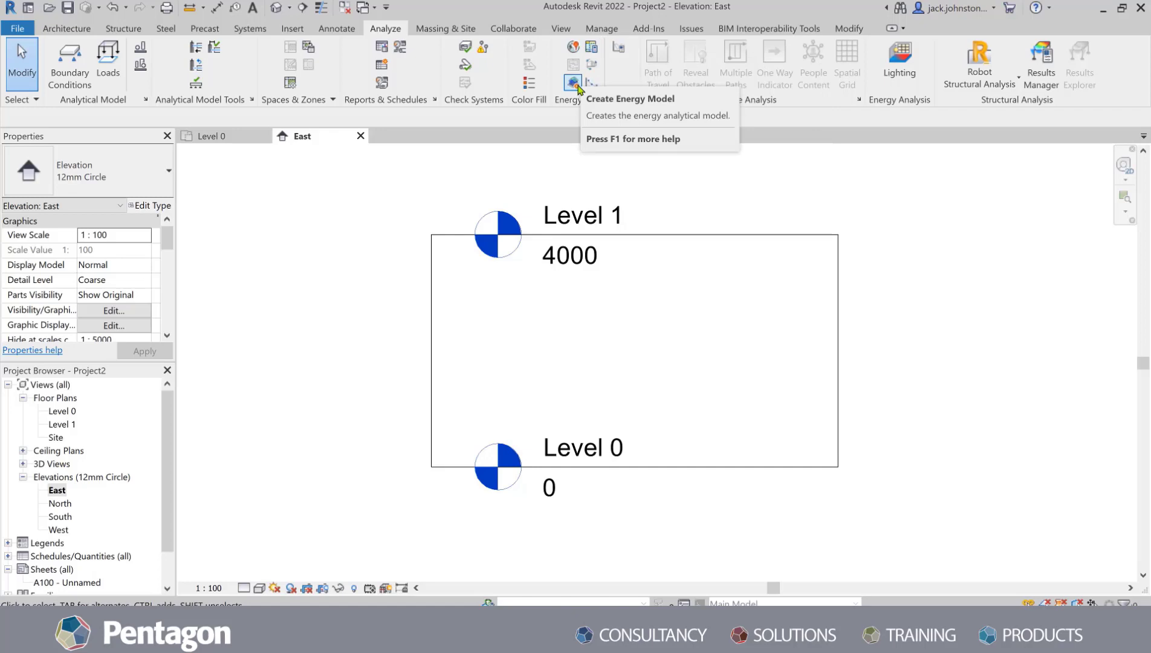
Step: Create the energy analytical model for a systems analysis and open the advanced options of its energy settings
left_click(591, 47)
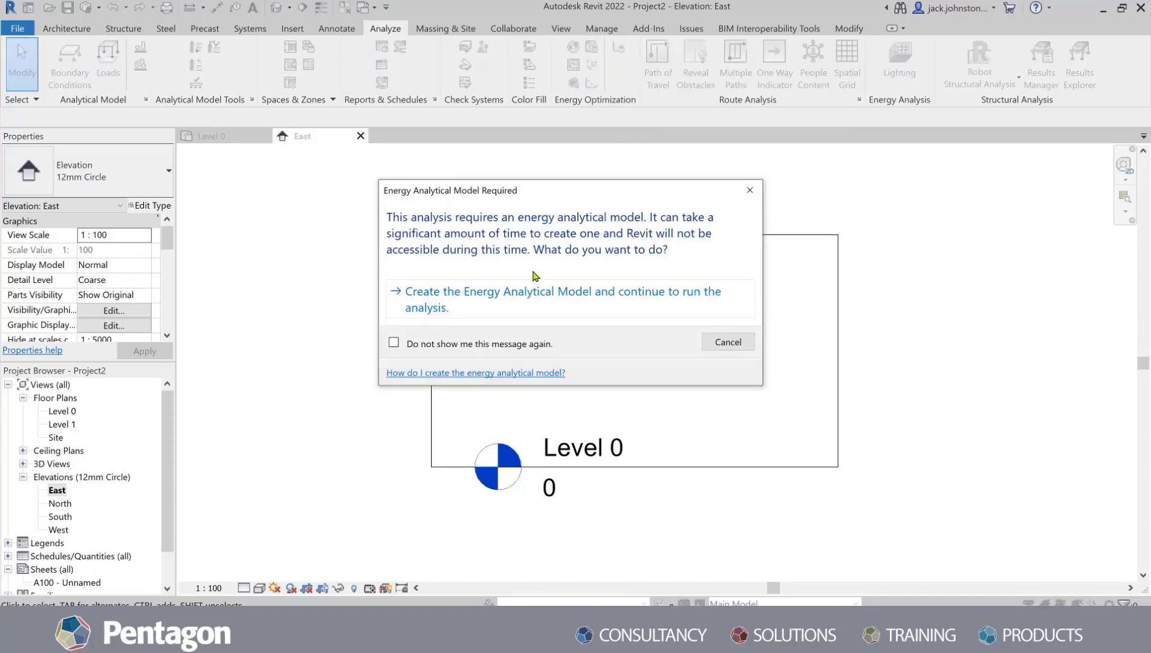
left_click(525, 290)
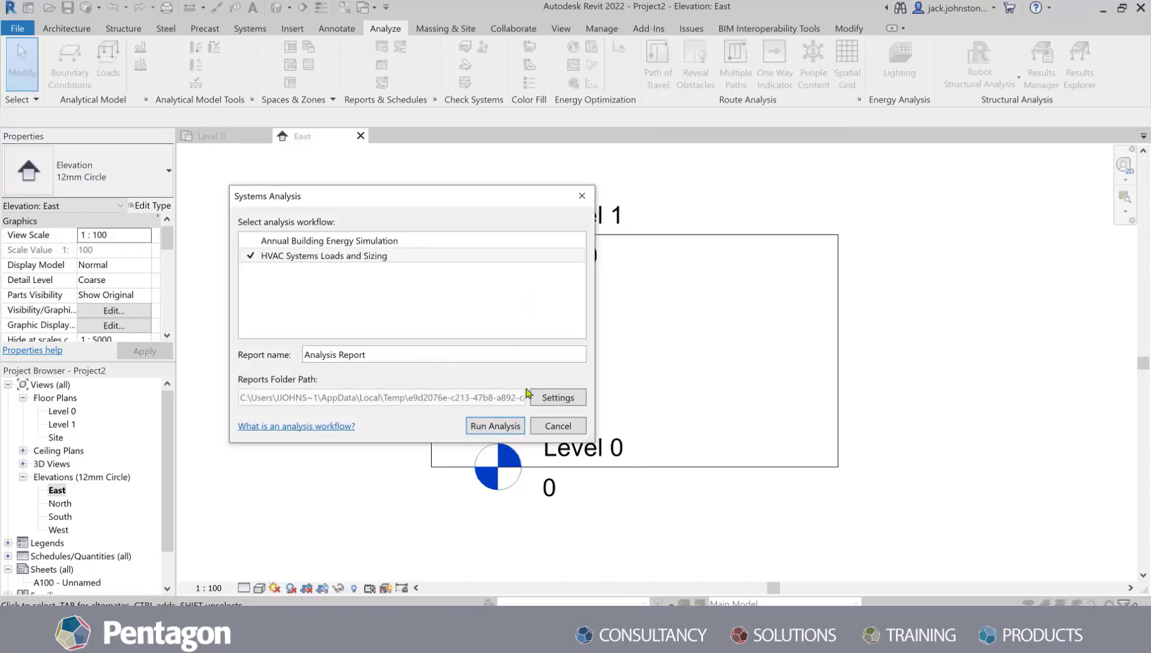
left_click(557, 399)
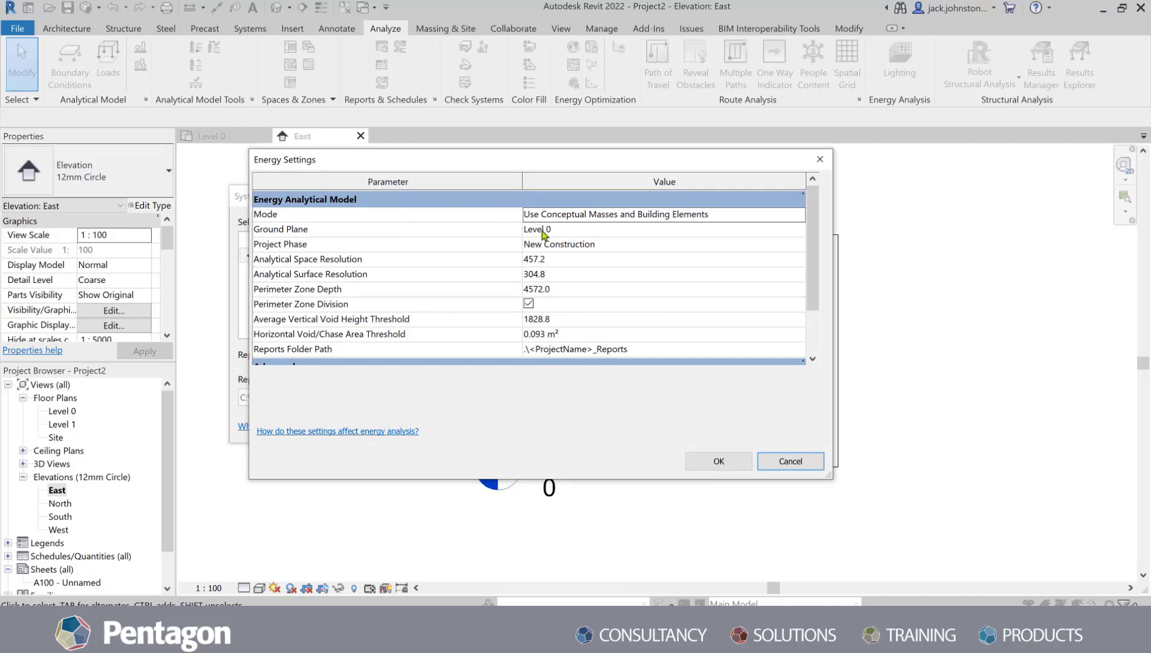
scroll(543, 234, "down", 1)
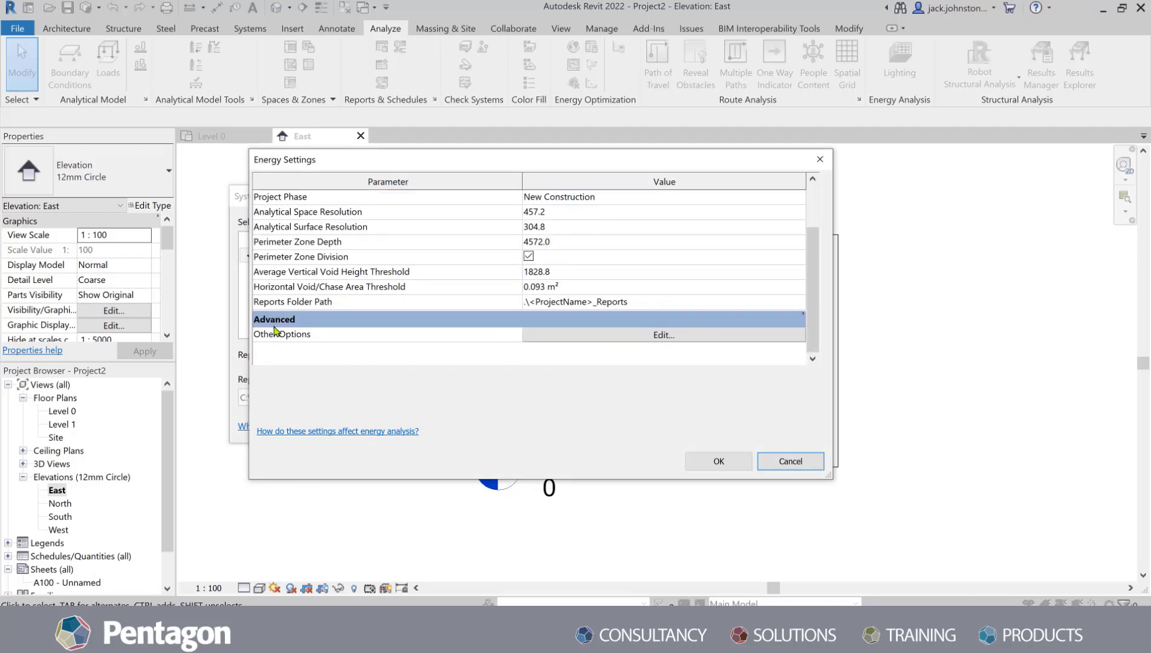
left_click(666, 336)
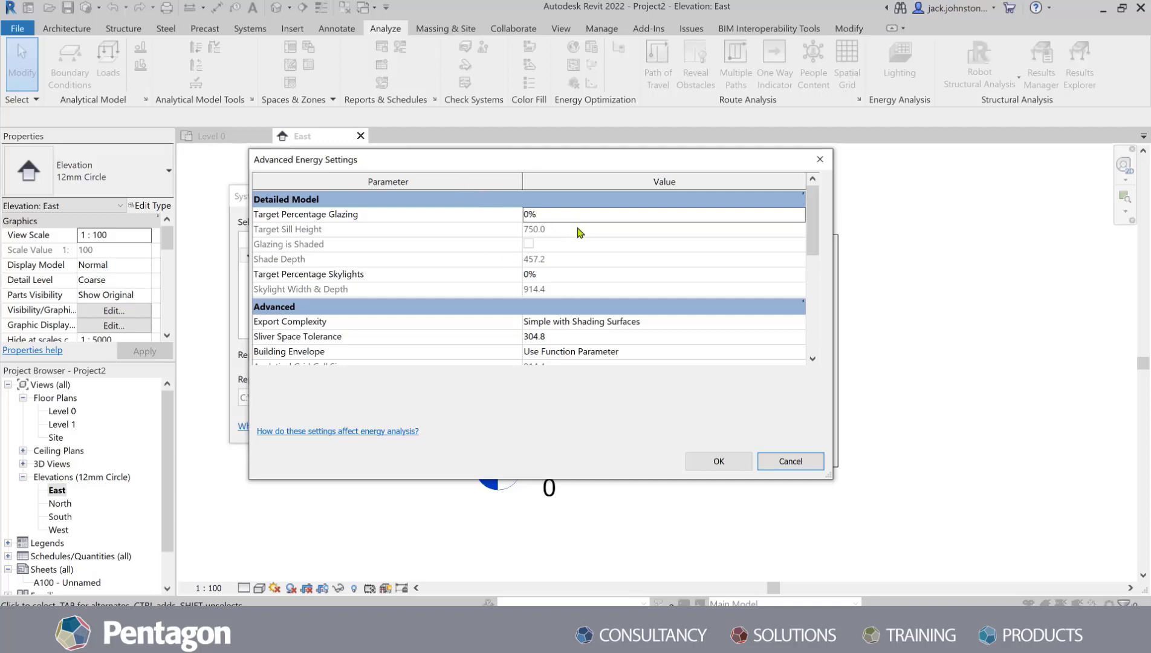
Step: Set the Building Type in the advanced energy settings to Single Family
scroll(572, 253, "down", 2)
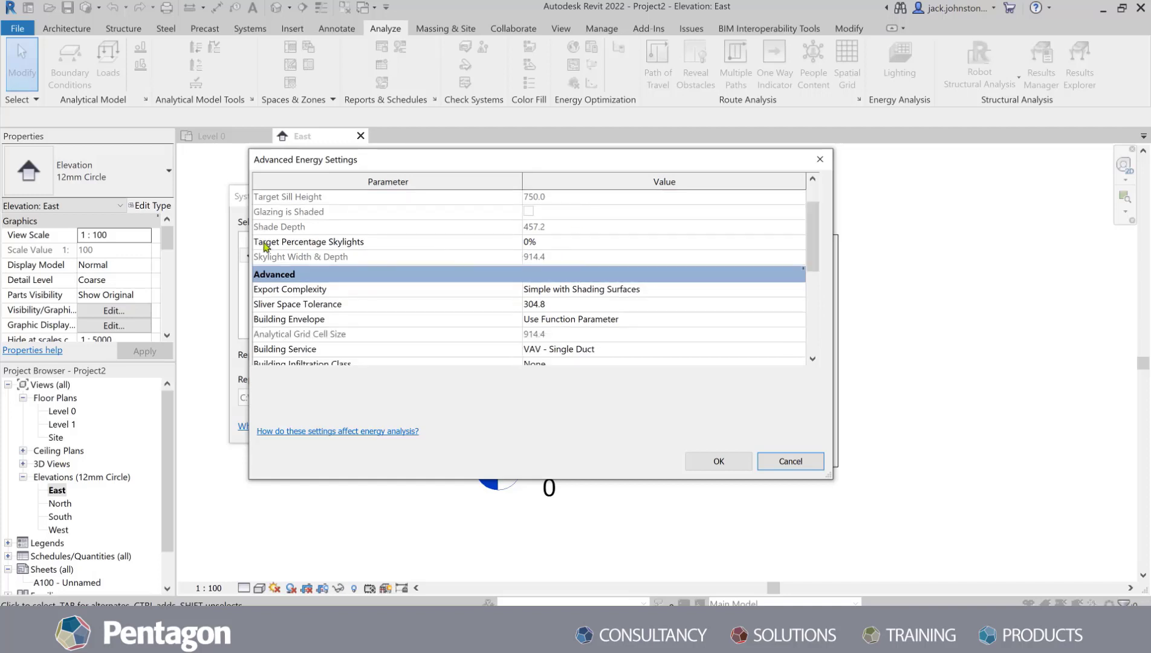
scroll(373, 259, "down", 3)
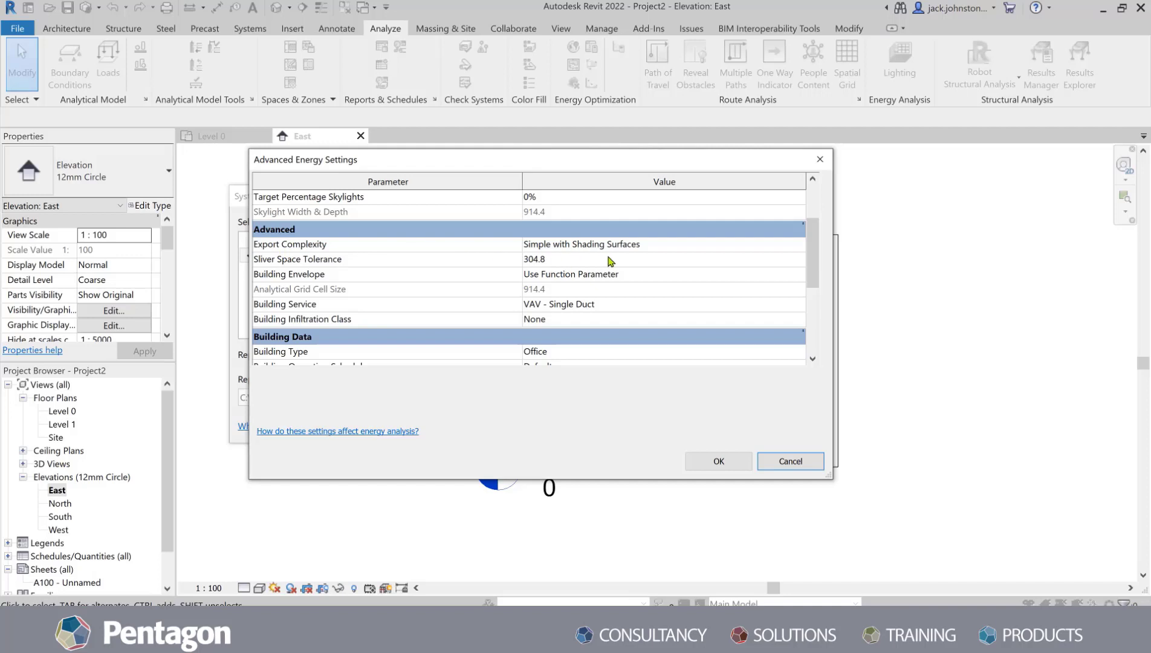
scroll(568, 298, "down", 2)
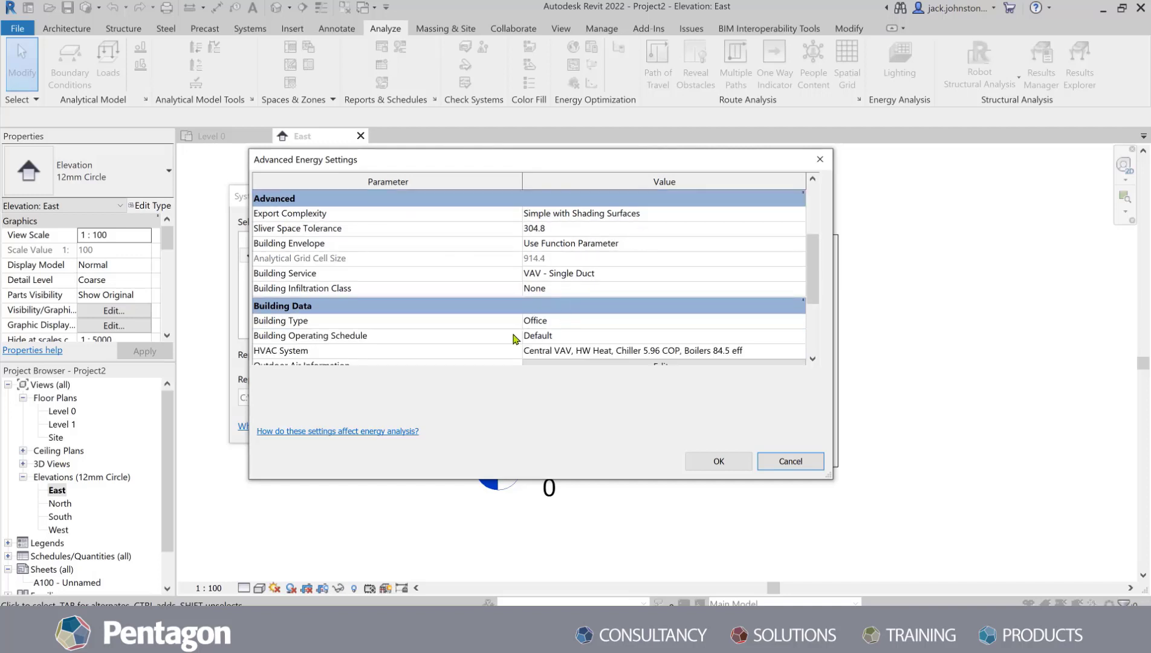
scroll(488, 317, "down", 1)
left_click(599, 275)
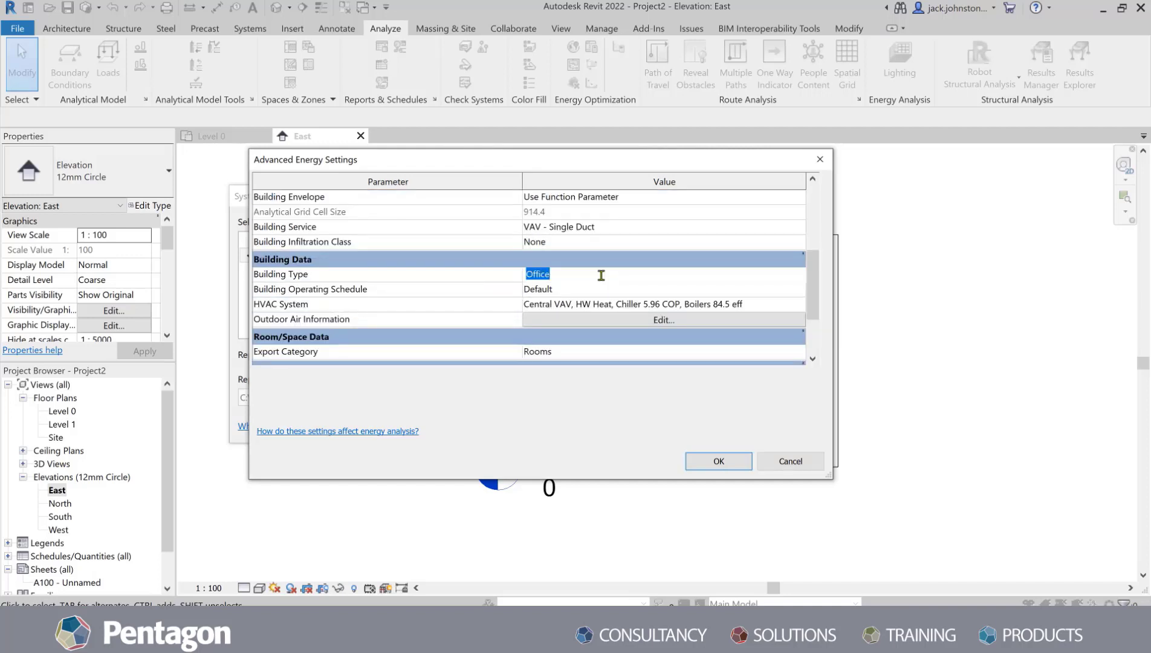
left_click(799, 278)
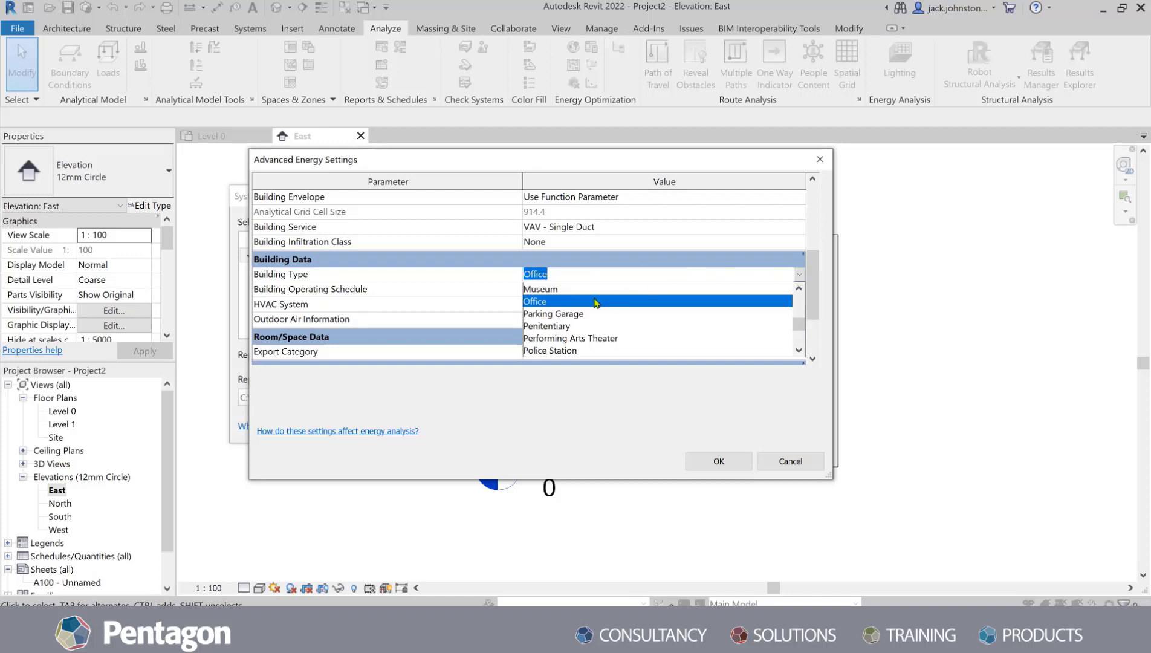
scroll(575, 312, "down", 3)
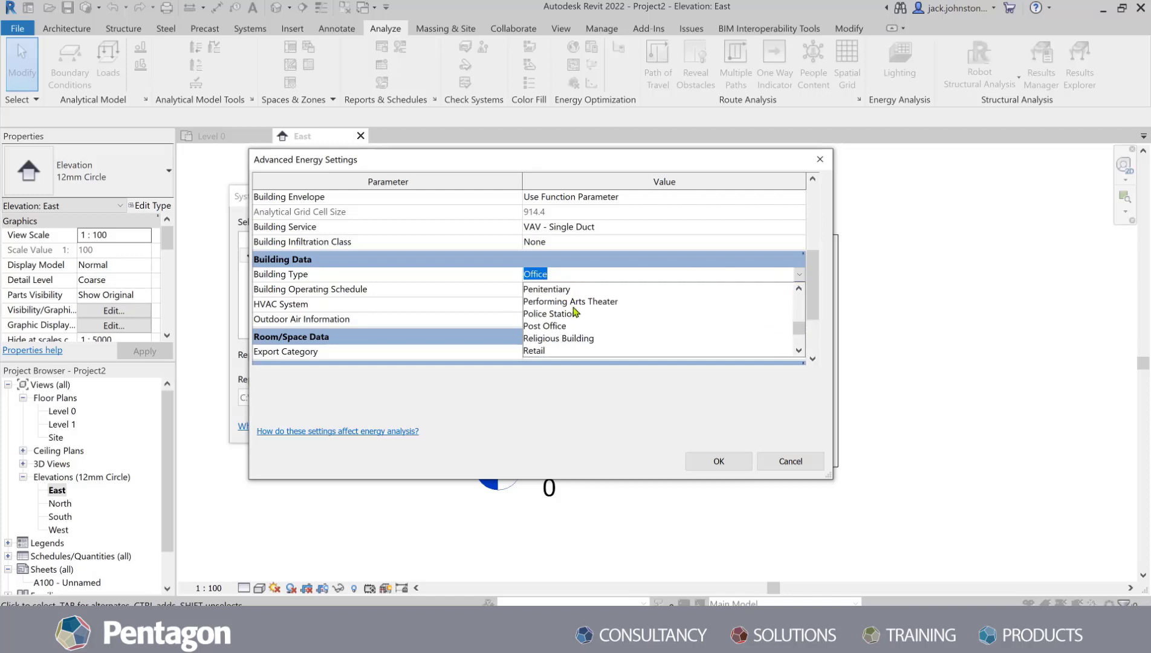
type("hcar")
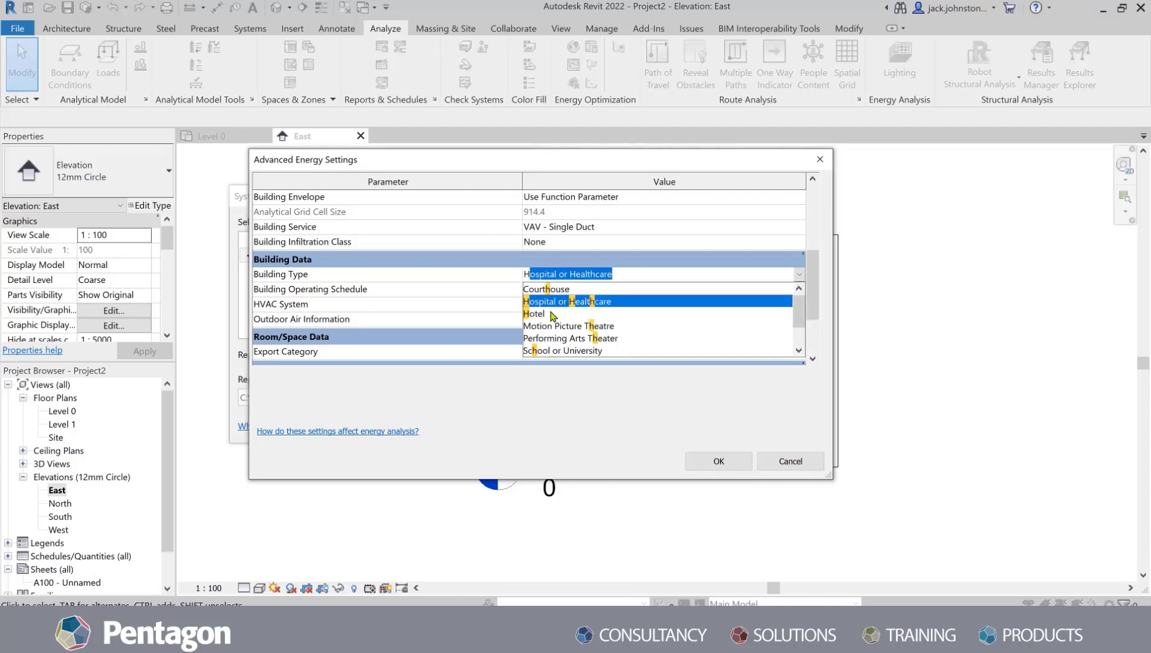
scroll(562, 313, "down", 3)
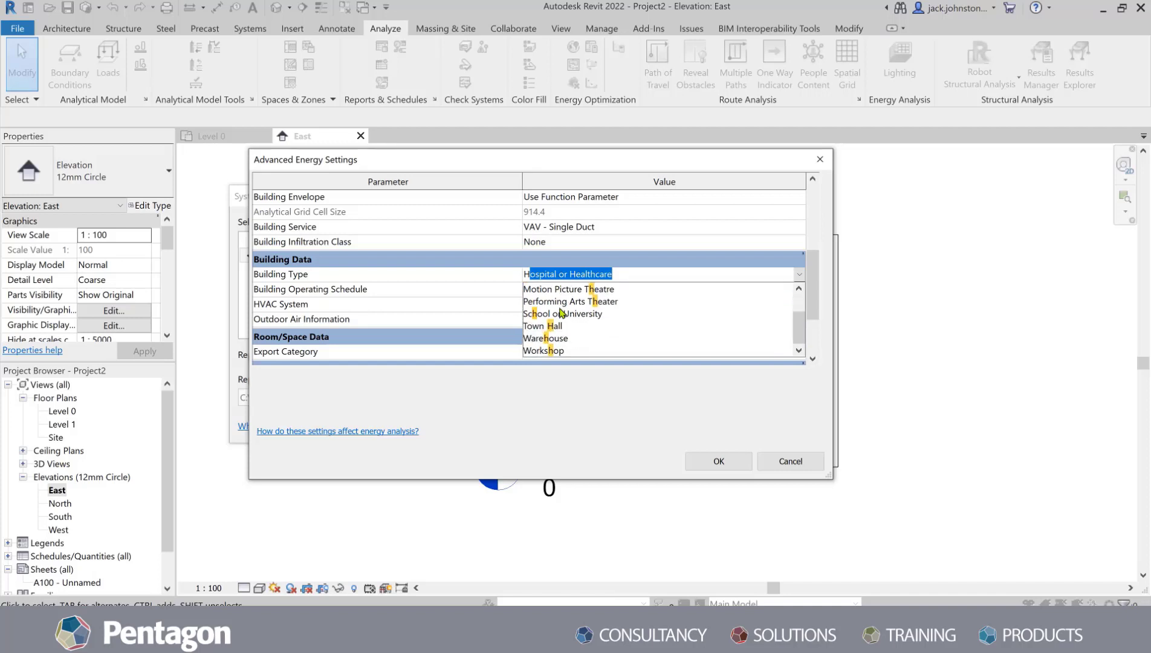
scroll(569, 319, "up", 2)
type("h")
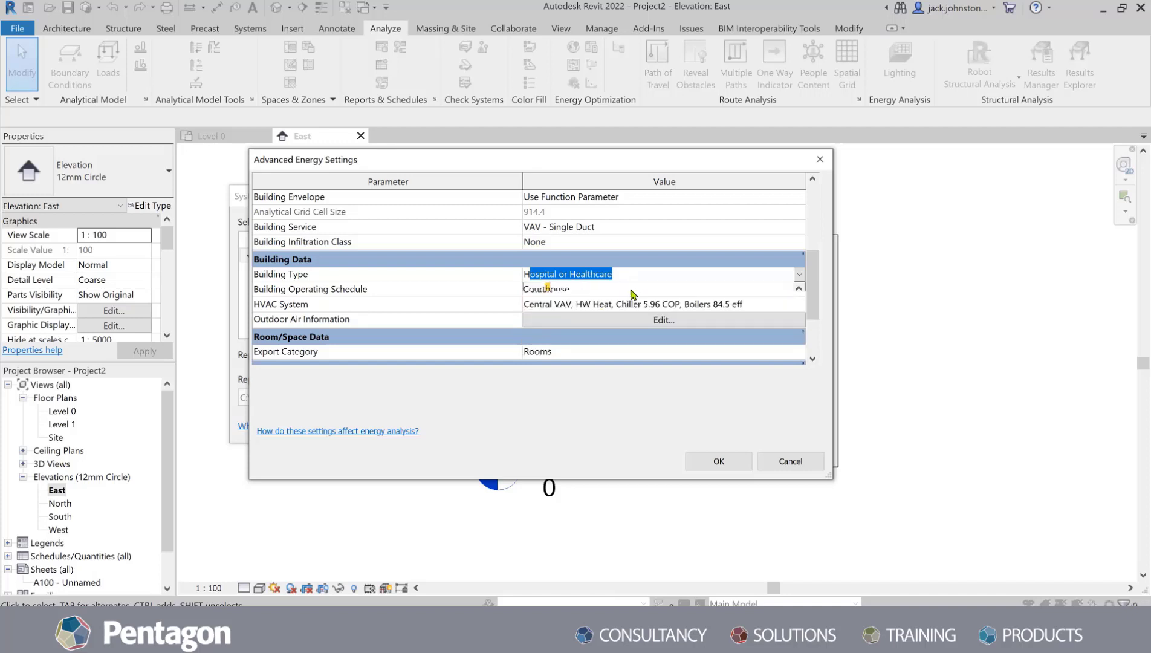
left_click(551, 280)
key("BackSpace")
key("BackSpace")
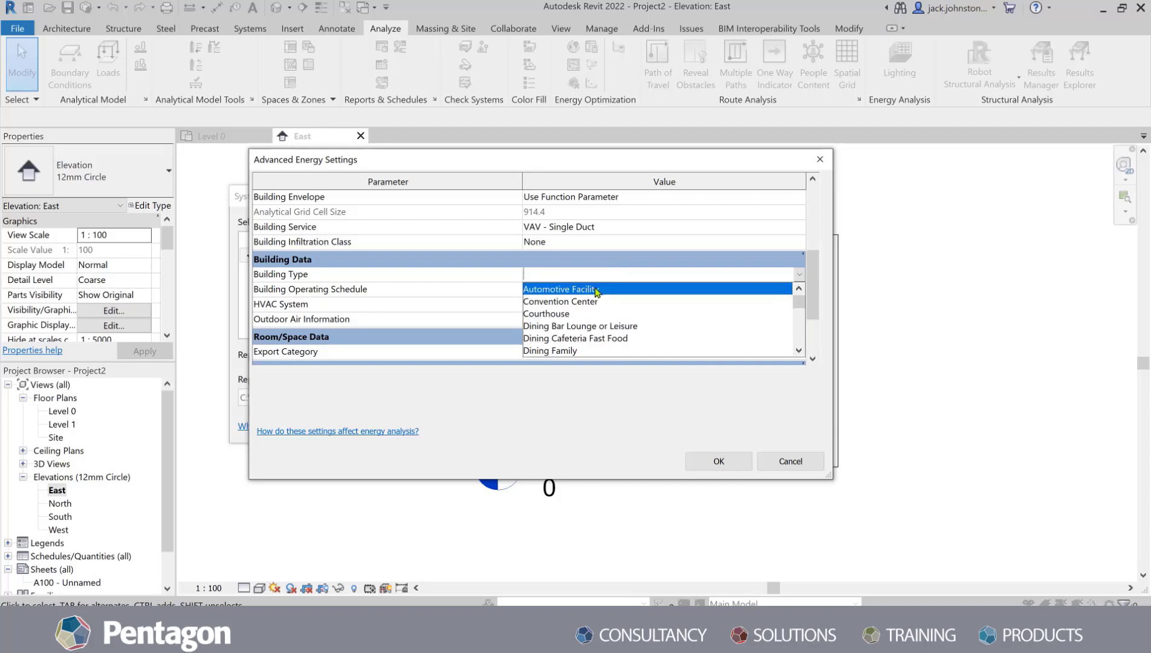
scroll(589, 299, "down", 3)
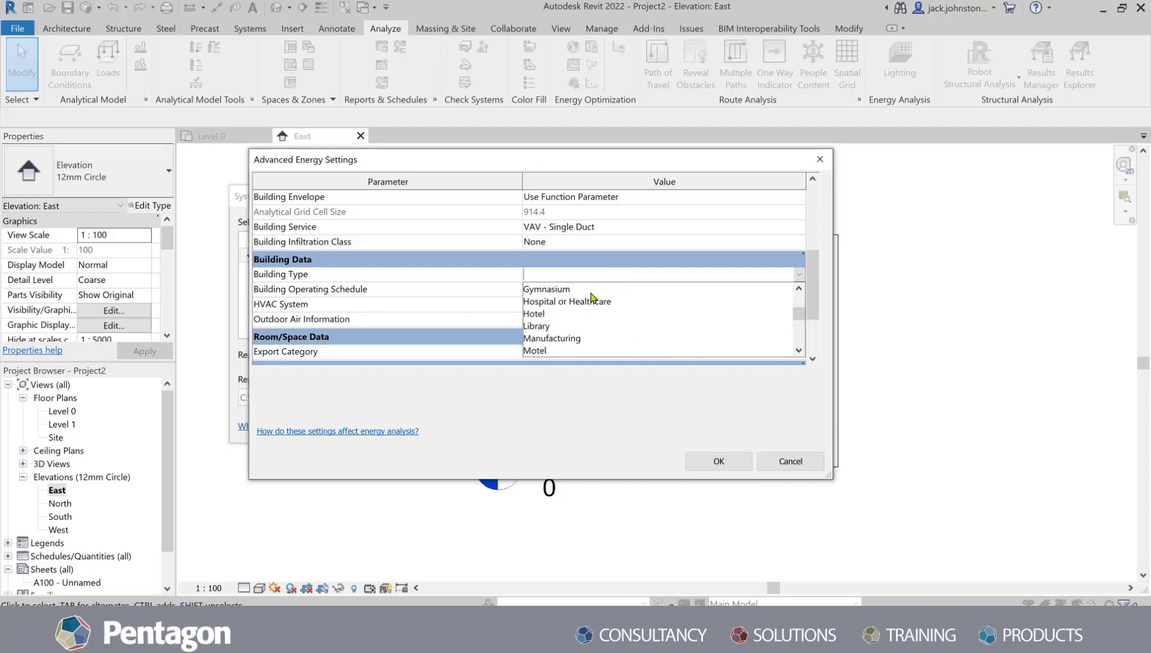
scroll(585, 302, "down", 3)
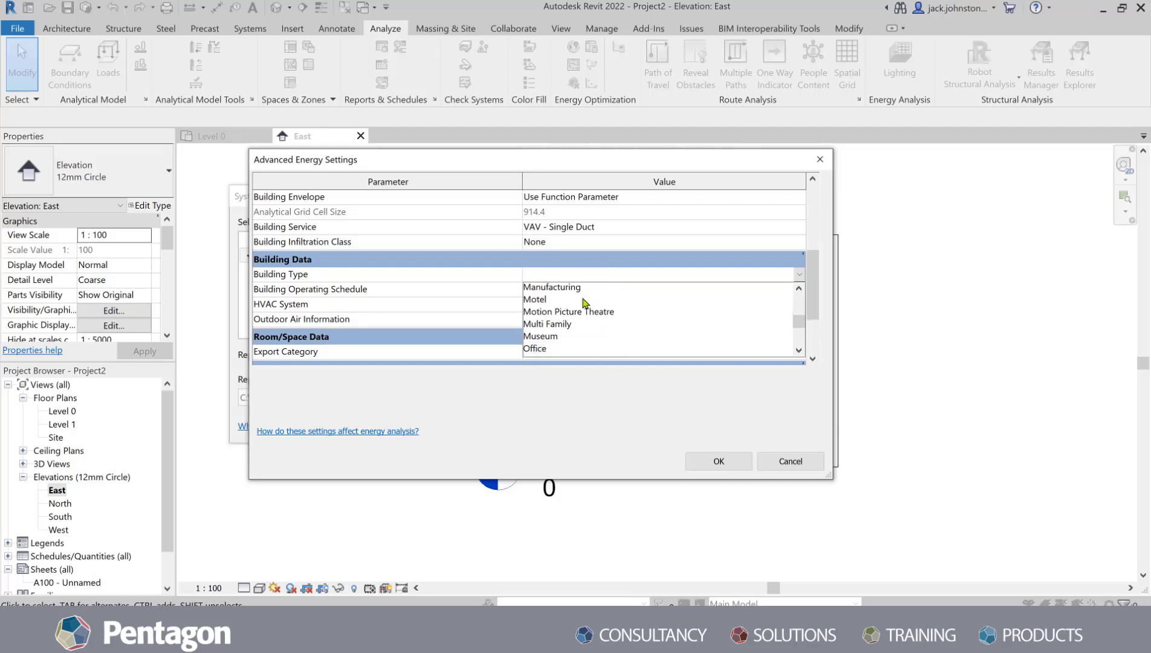
scroll(585, 302, "down", 4)
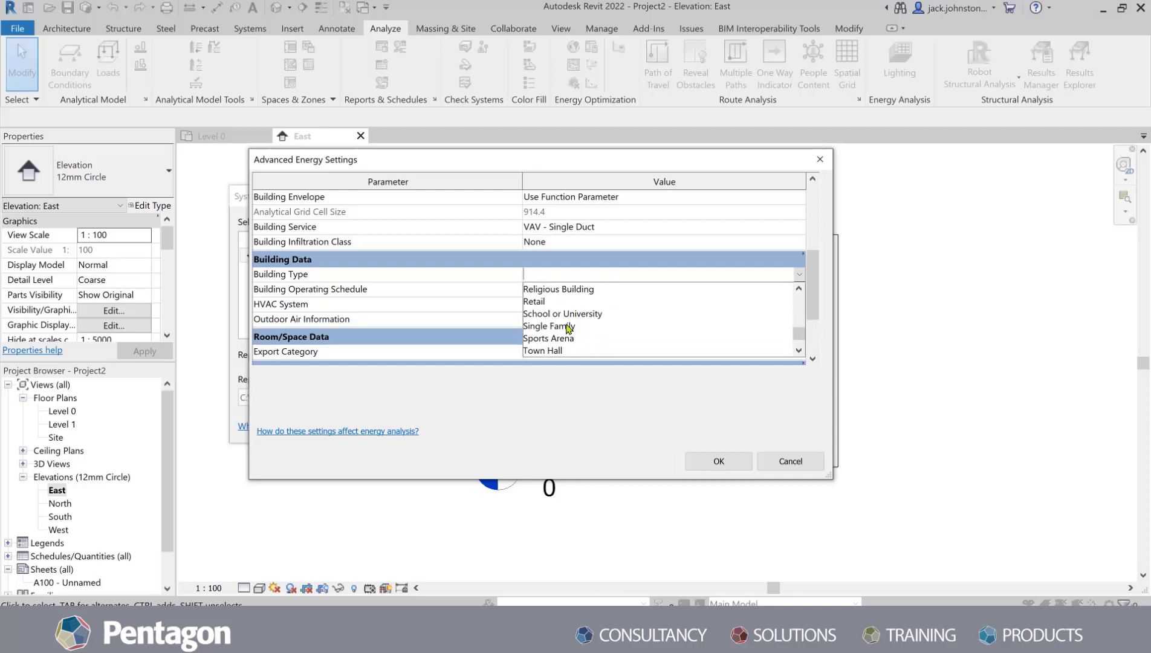
left_click(569, 325)
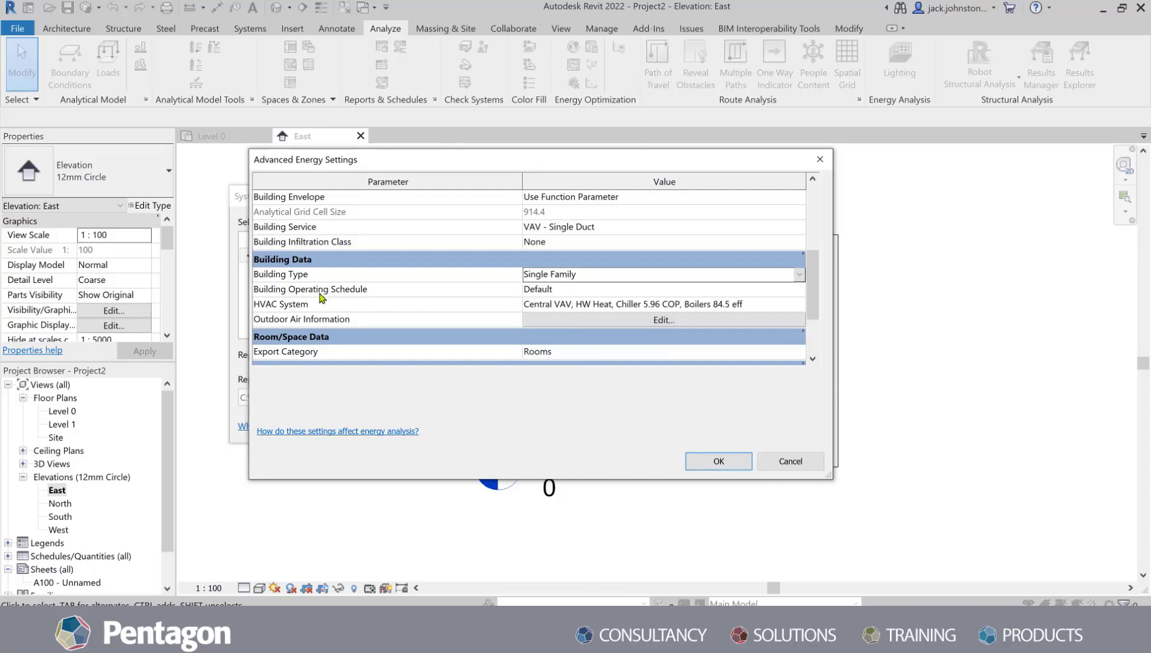
Step: Set the Building Operating Schedule to 24/7 Facility and the HVAC System to 12 SEER/7.7 HSPF Split Packaged Heat Pump
left_click(595, 291)
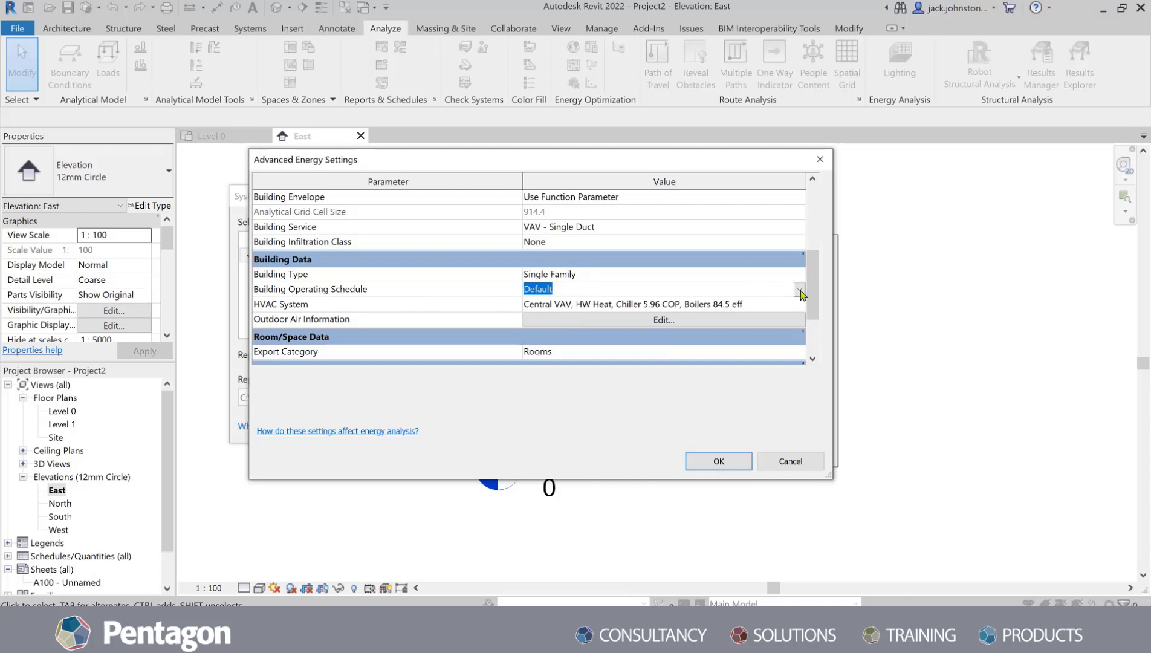
left_click(799, 290)
left_click(562, 316)
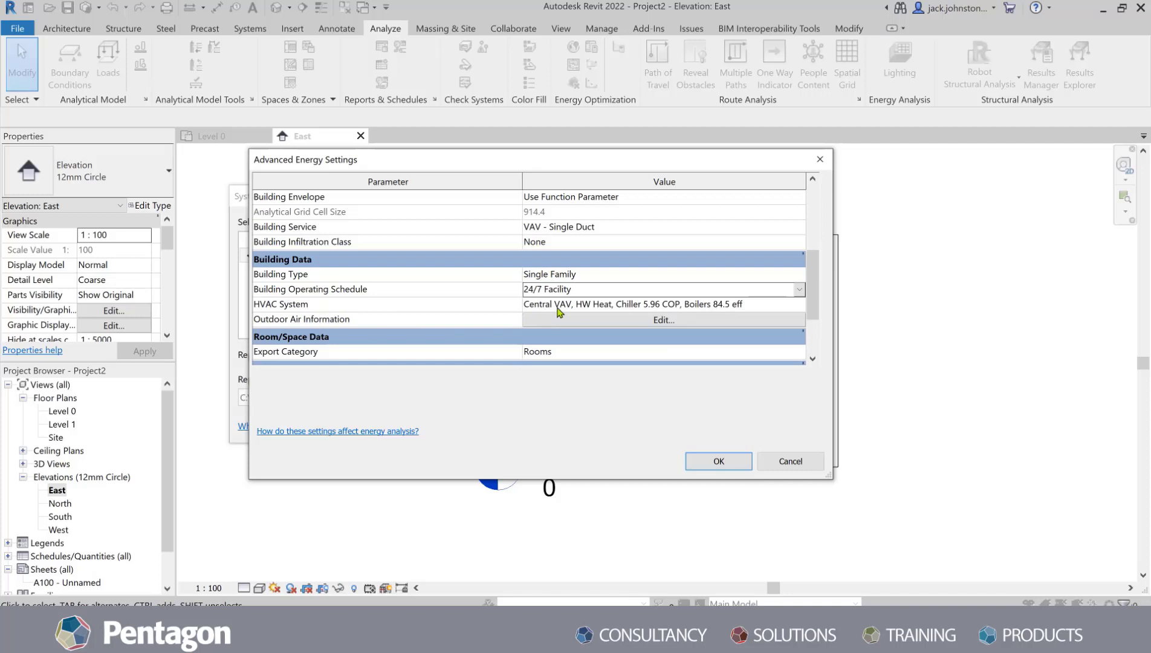
left_click(786, 305)
left_click(778, 307)
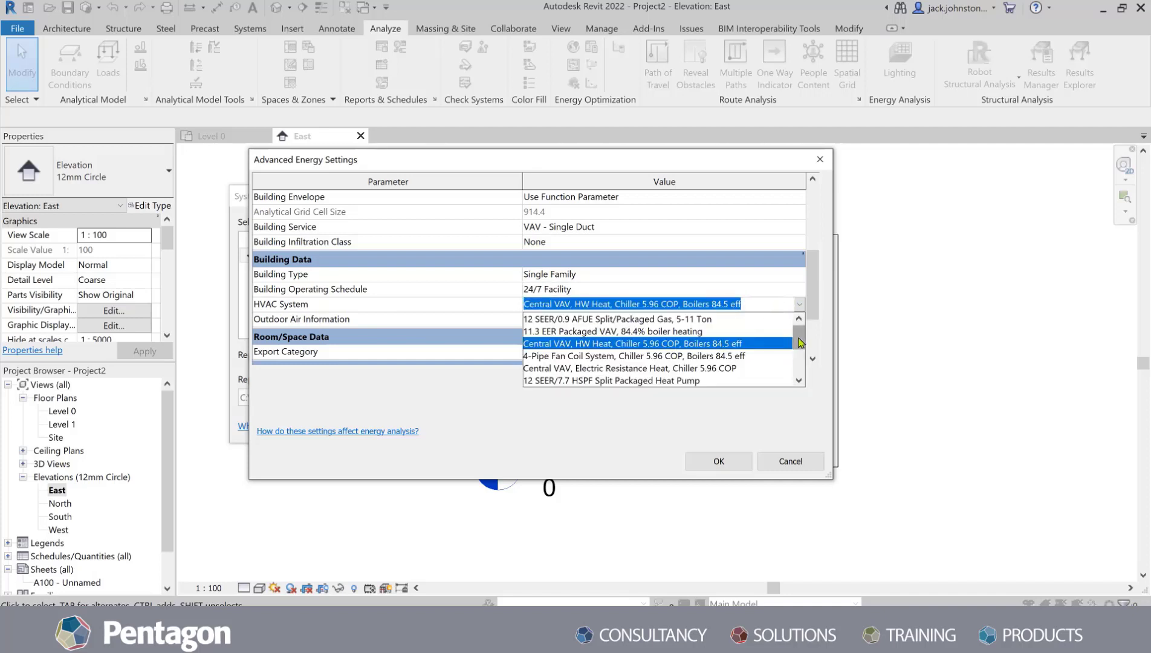
left_click_drag(798, 343, 798, 351)
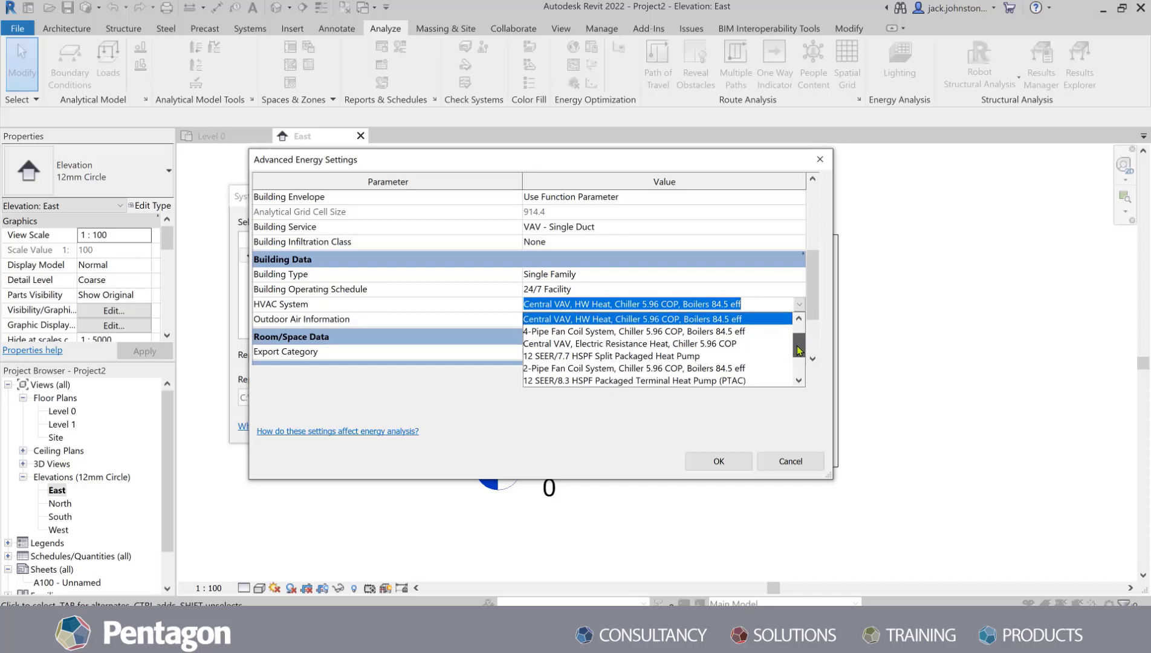
left_click(670, 358)
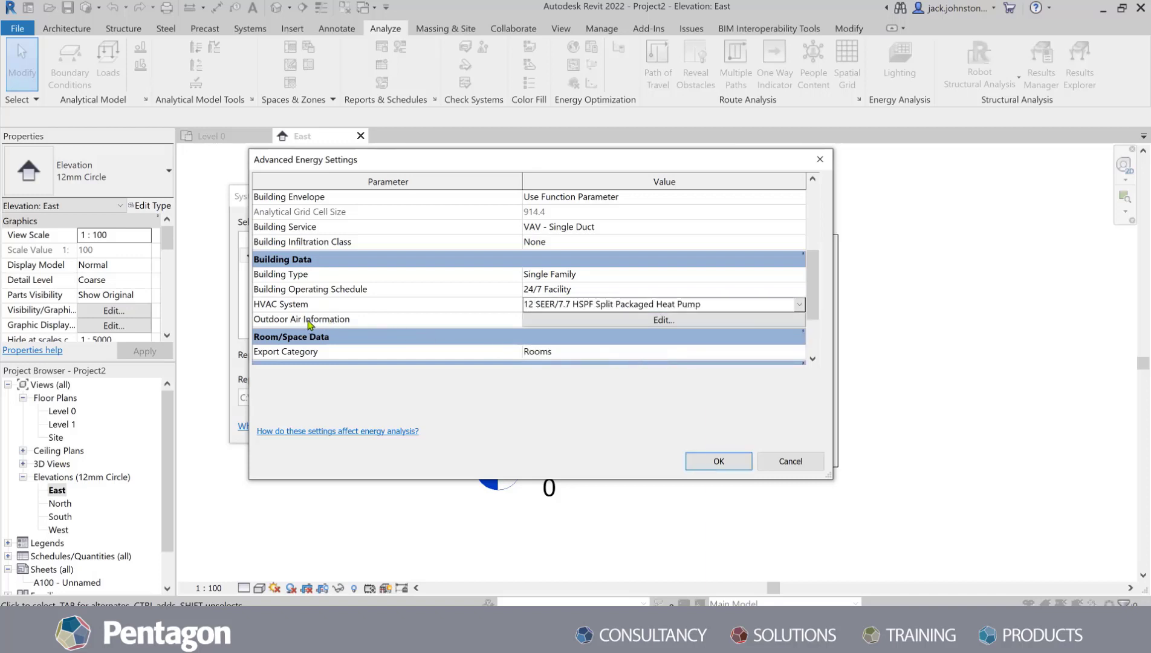
Step: Review the outdoor air information and the constructions assigned to the conceptual mass types
left_click(640, 326)
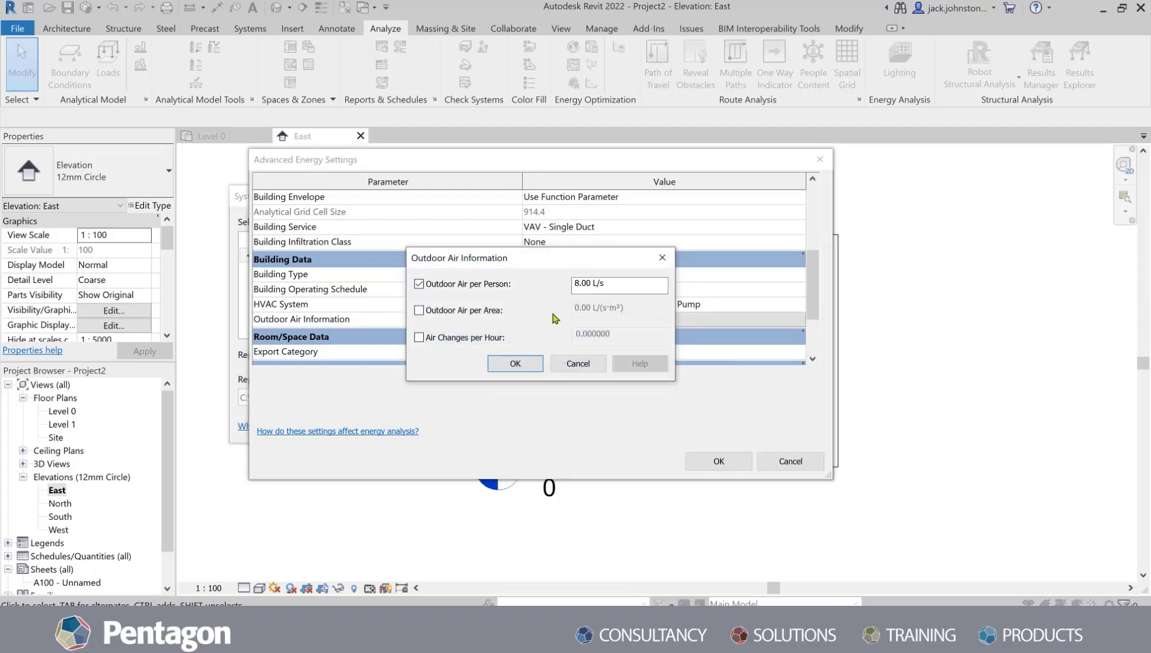
left_click(574, 365)
scroll(383, 331, "down", 2)
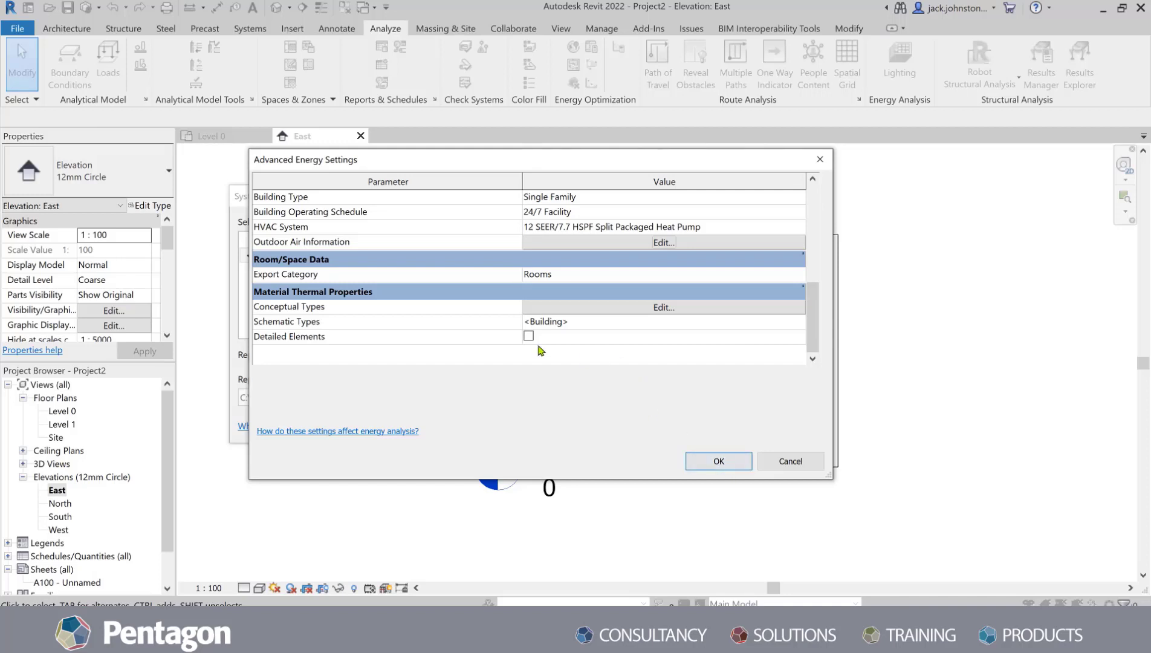
left_click(615, 311)
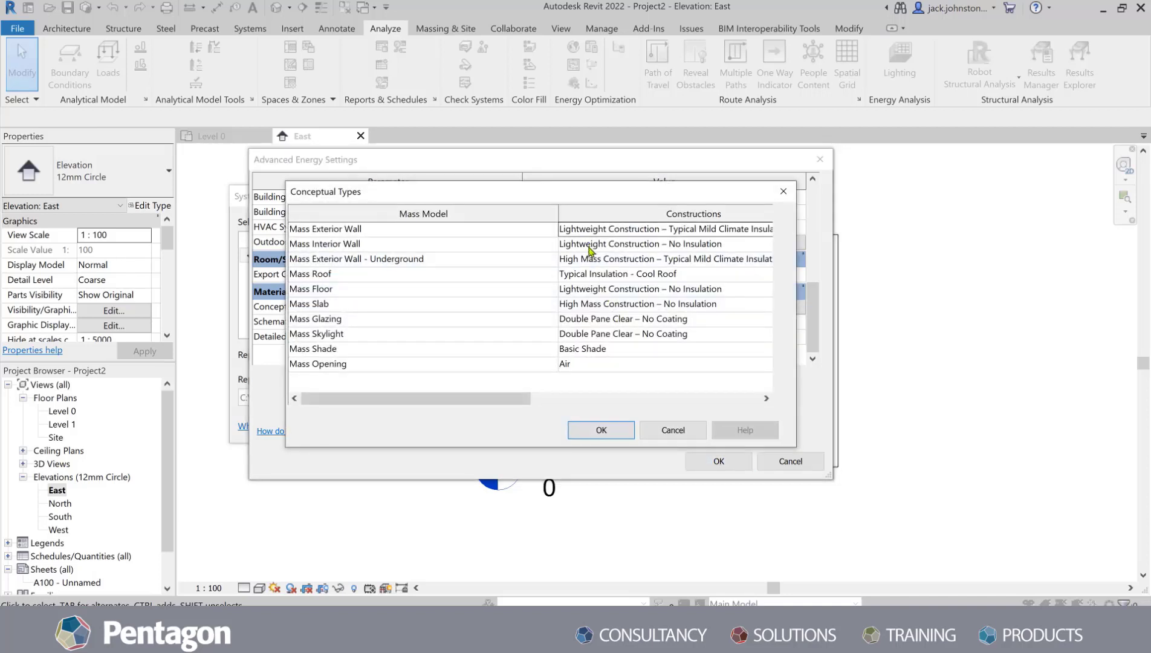
left_click(610, 430)
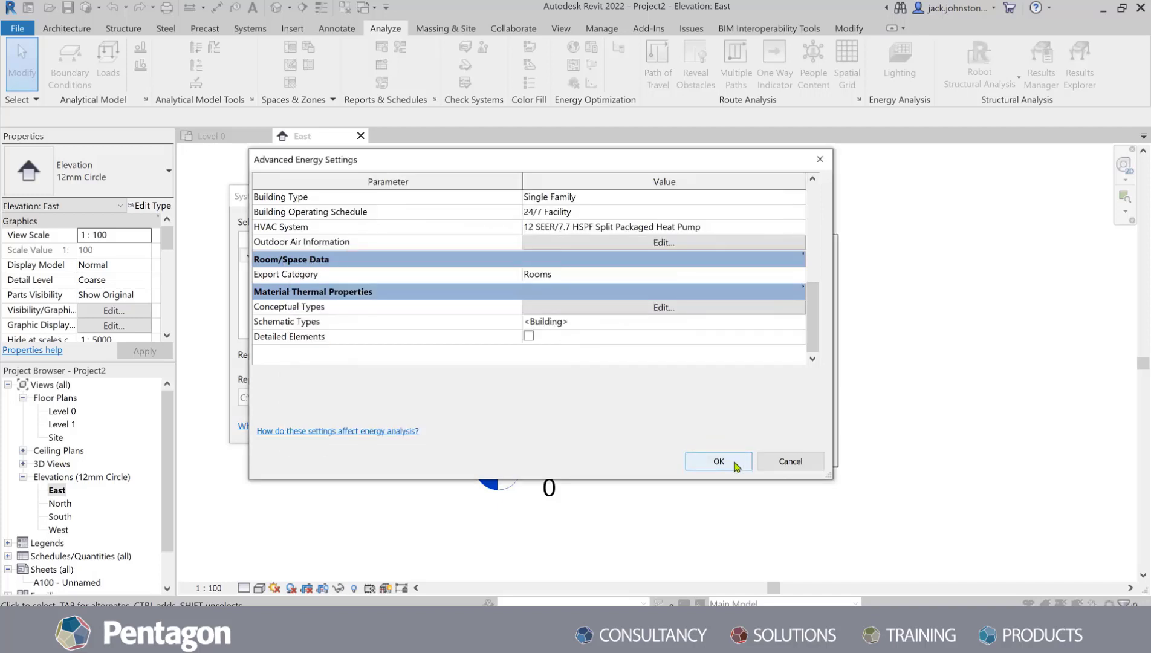
Step: Accept the advanced and general energy settings and close Systems Analysis without running it
left_click(734, 465)
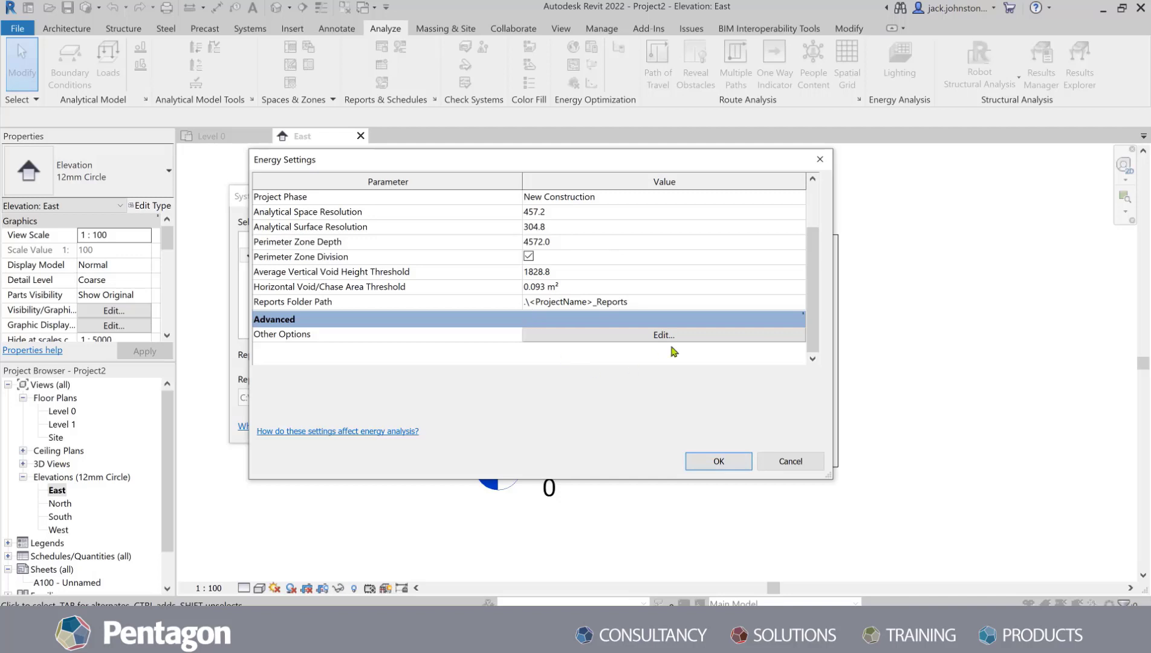
left_click(719, 463)
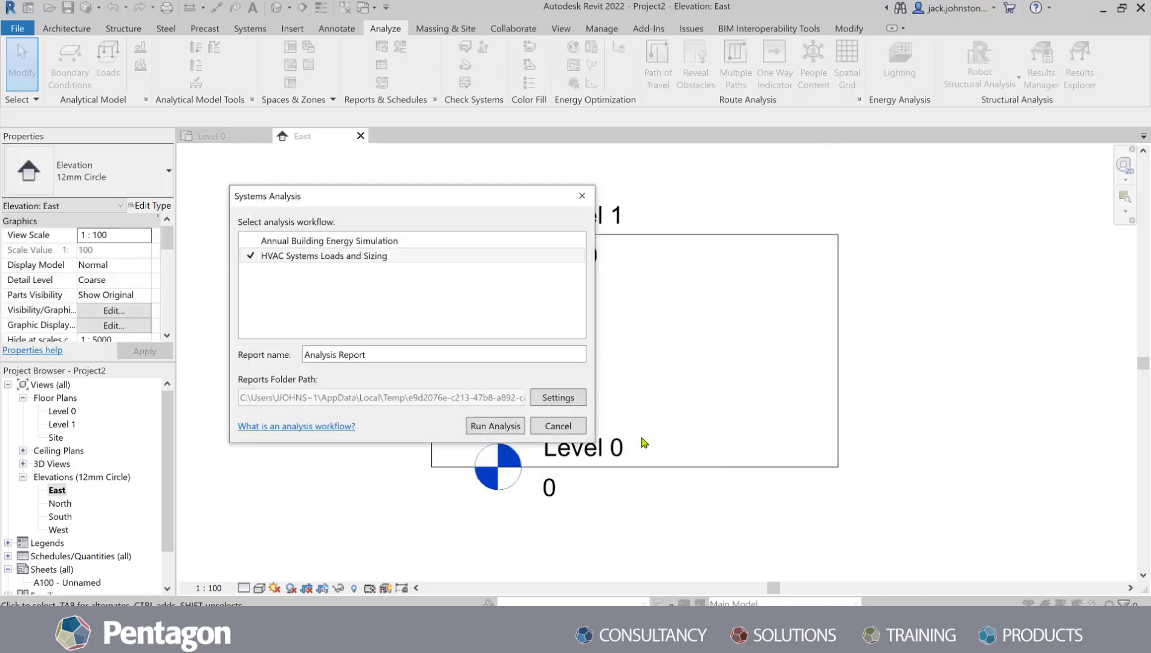
left_click(562, 430)
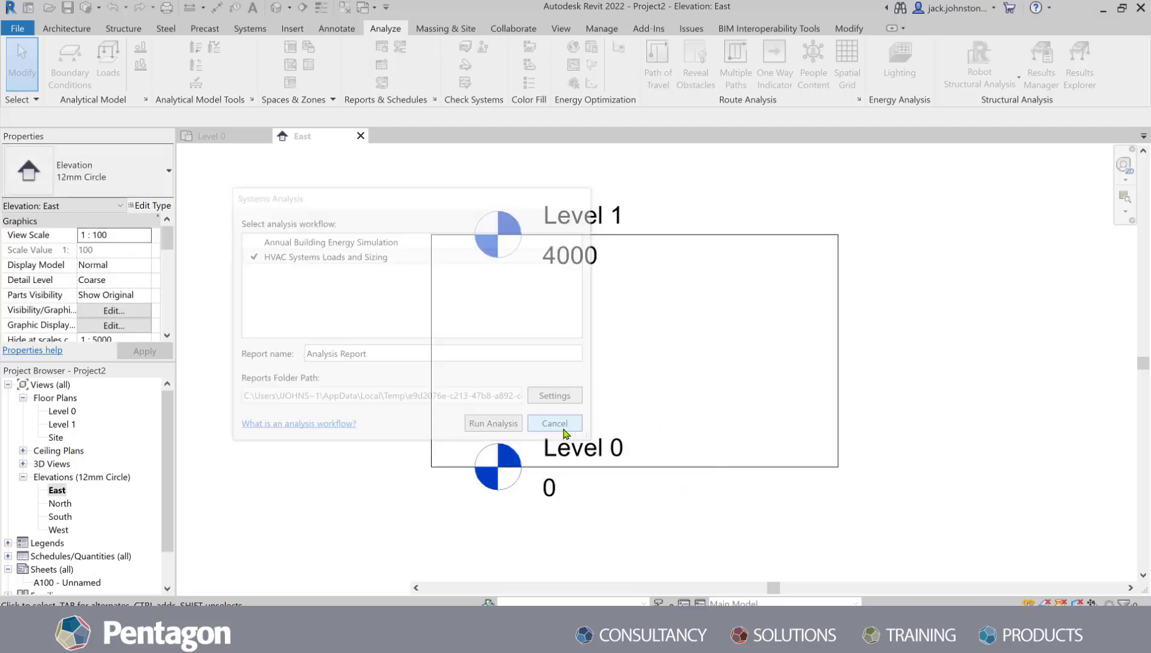
Step: Generate the energy simulation for the conceptual mass using the existing Energy Analytical Model
left_click(684, 238)
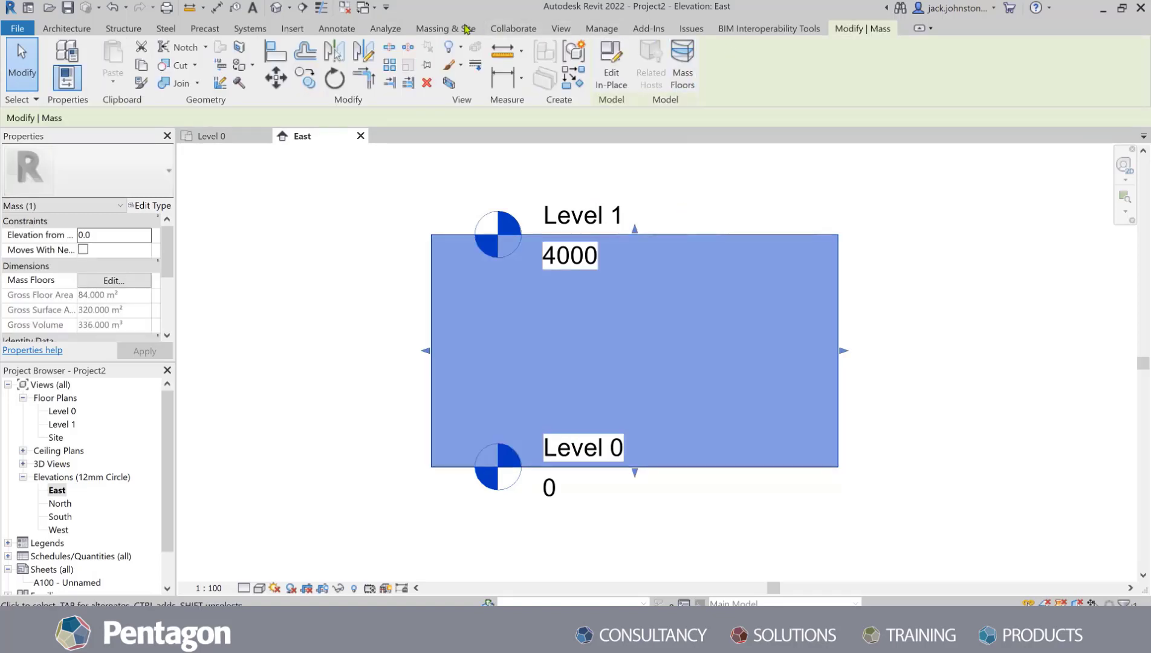
left_click(385, 28)
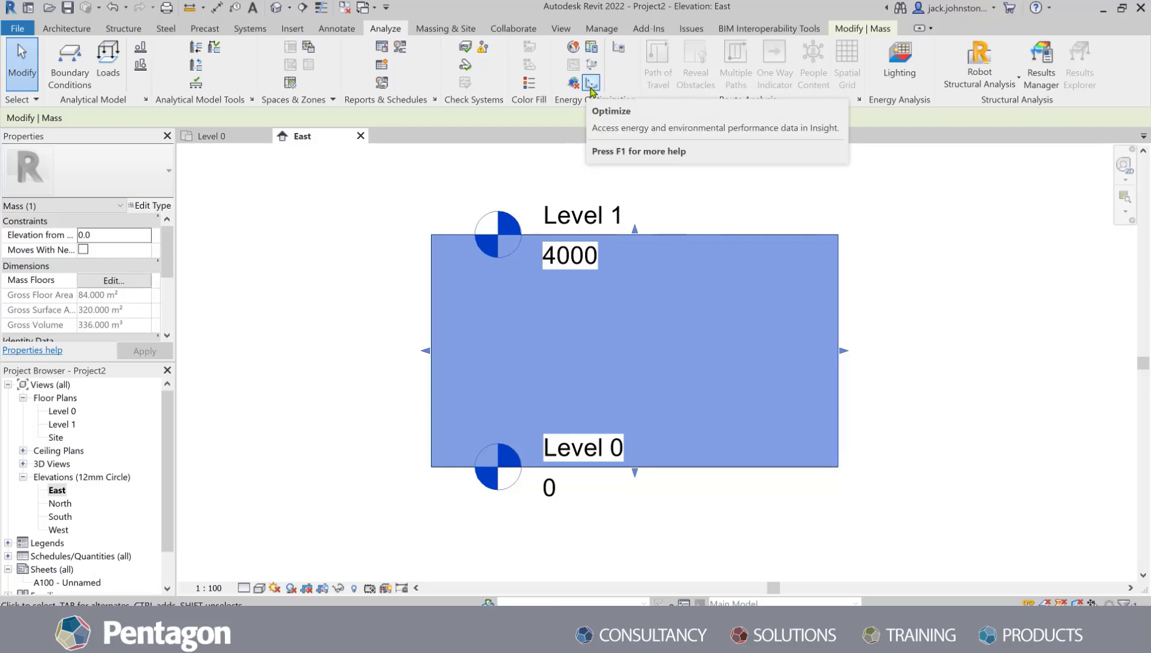
left_click(591, 64)
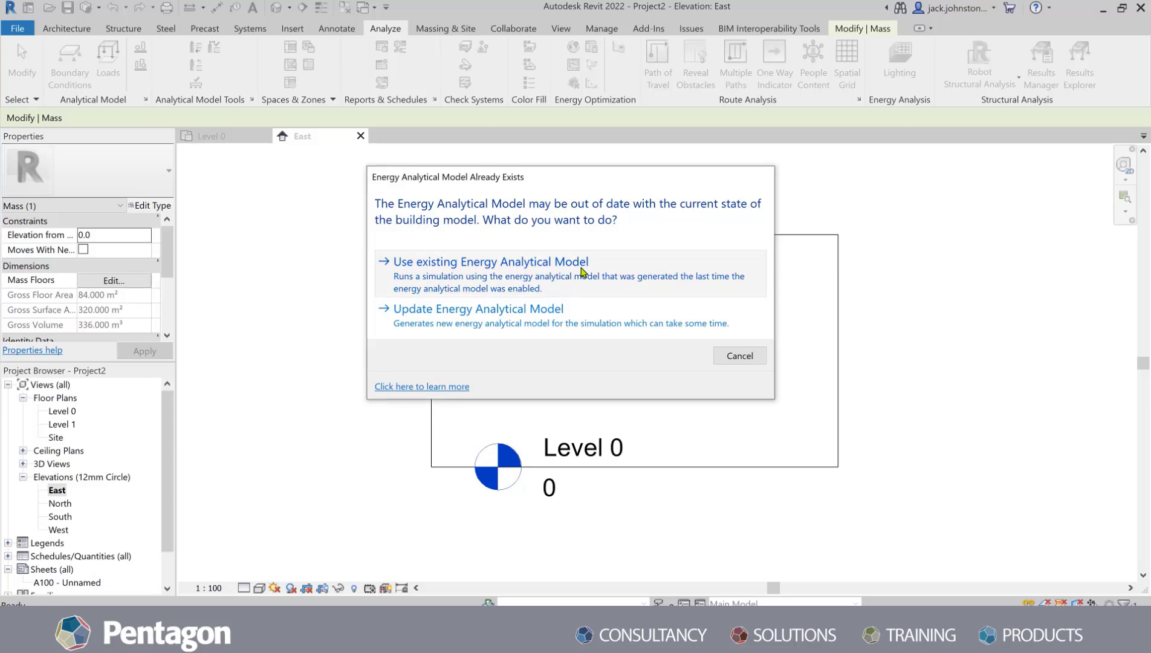
left_click(586, 272)
left_click(647, 368)
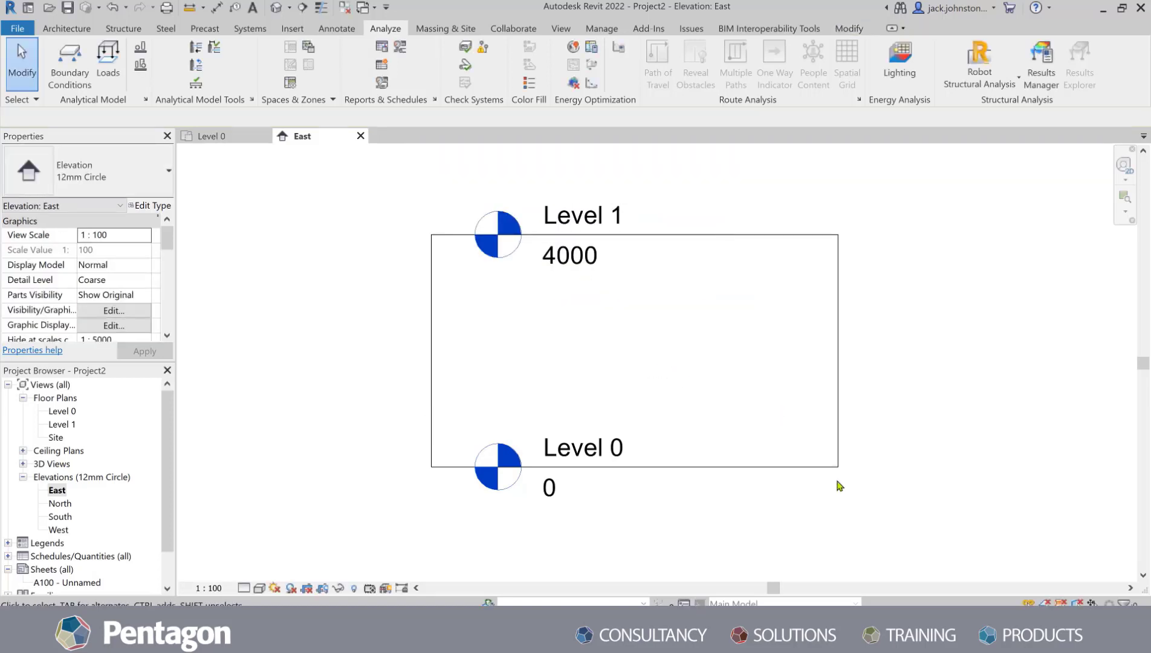
Step: Open the project's optimization results in Insight and switch the energy figures to kWh/m²/yr
left_click(591, 85)
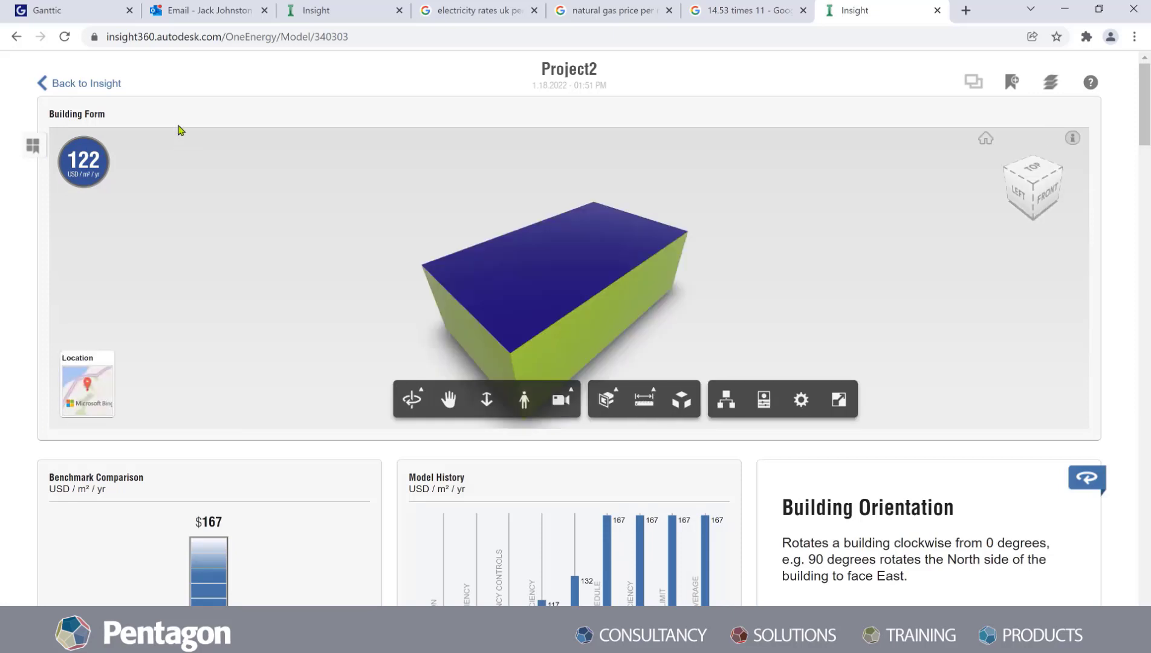
mouse_move(717, 313)
left_mouse_down()
mouse_move(407, 263)
mouse_move(701, 309)
mouse_move(640, 298)
mouse_move(712, 293)
left_mouse_up()
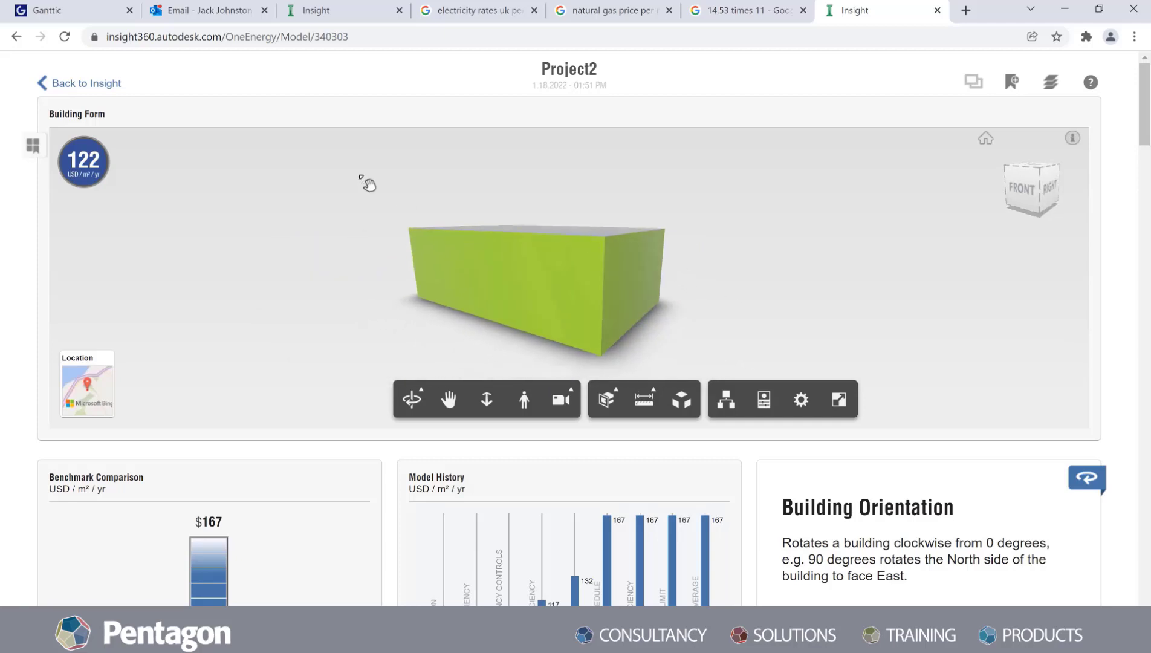
left_click_drag(362, 179, 481, 219)
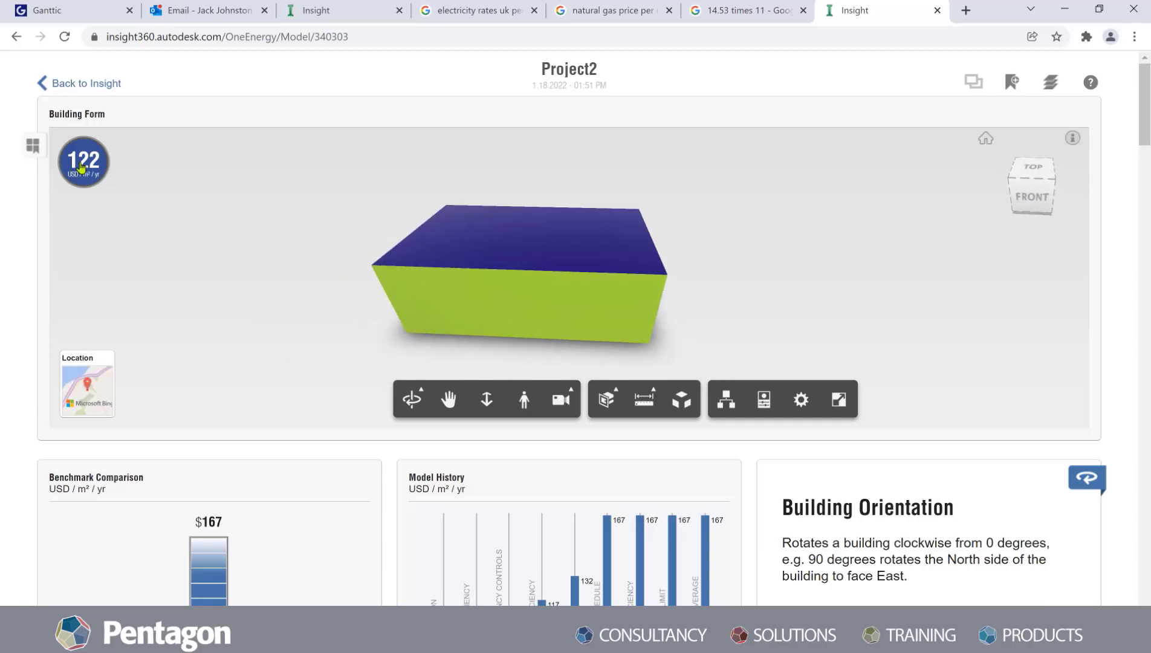
left_click(81, 167)
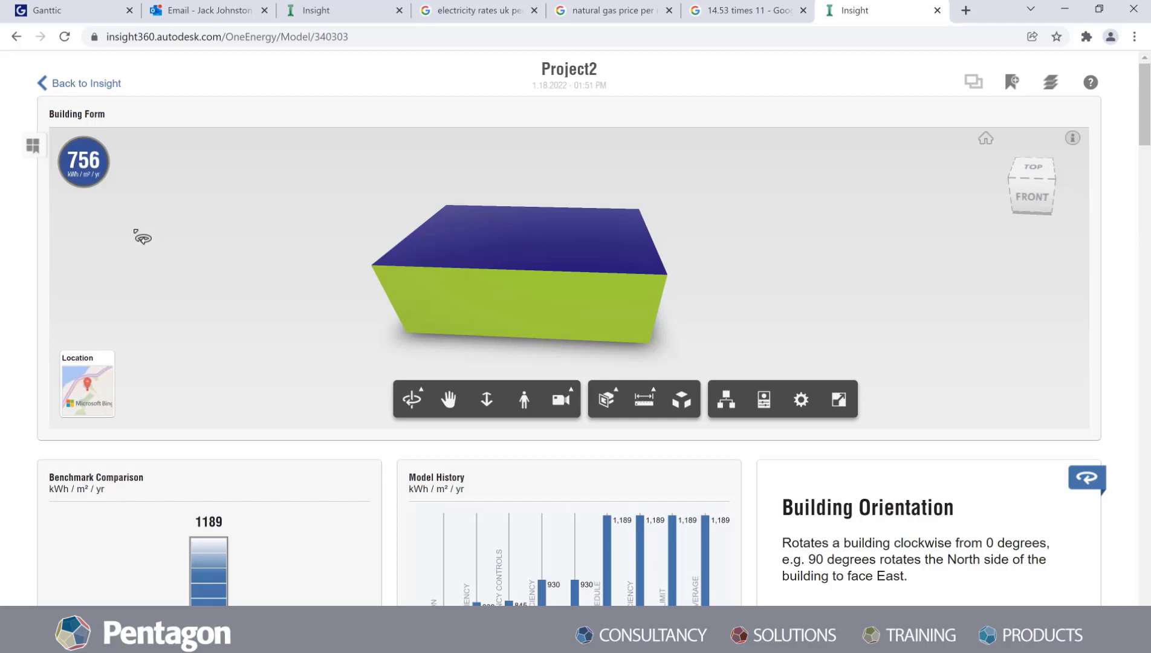
scroll(549, 266, "up", 5)
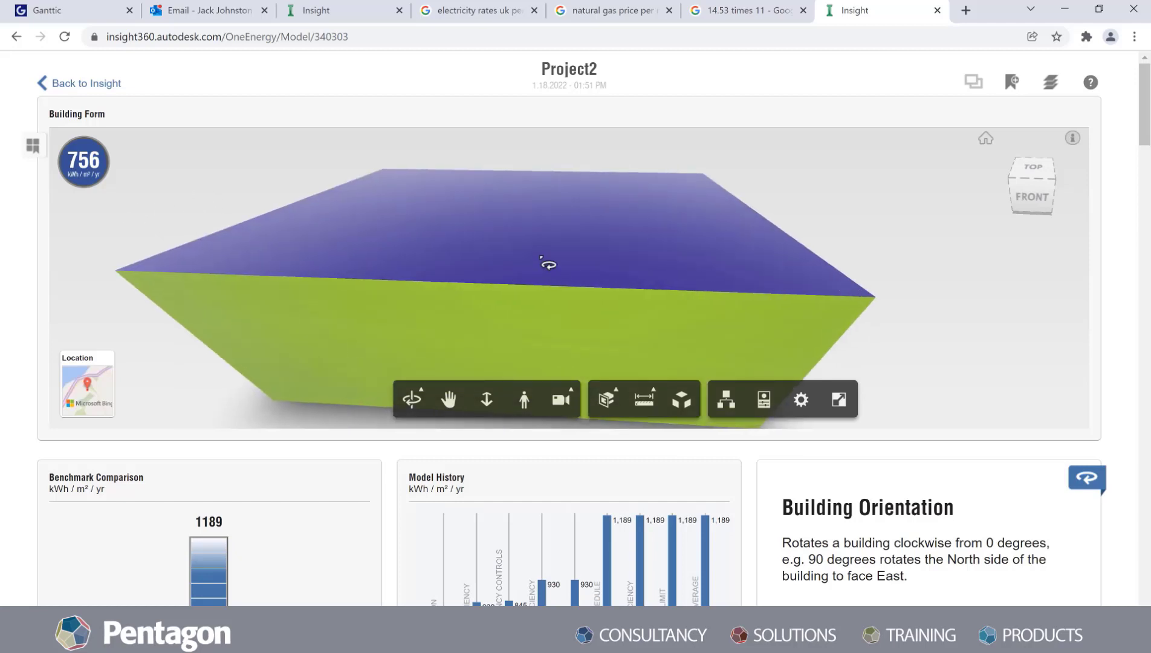
scroll(765, 347, "down", 5)
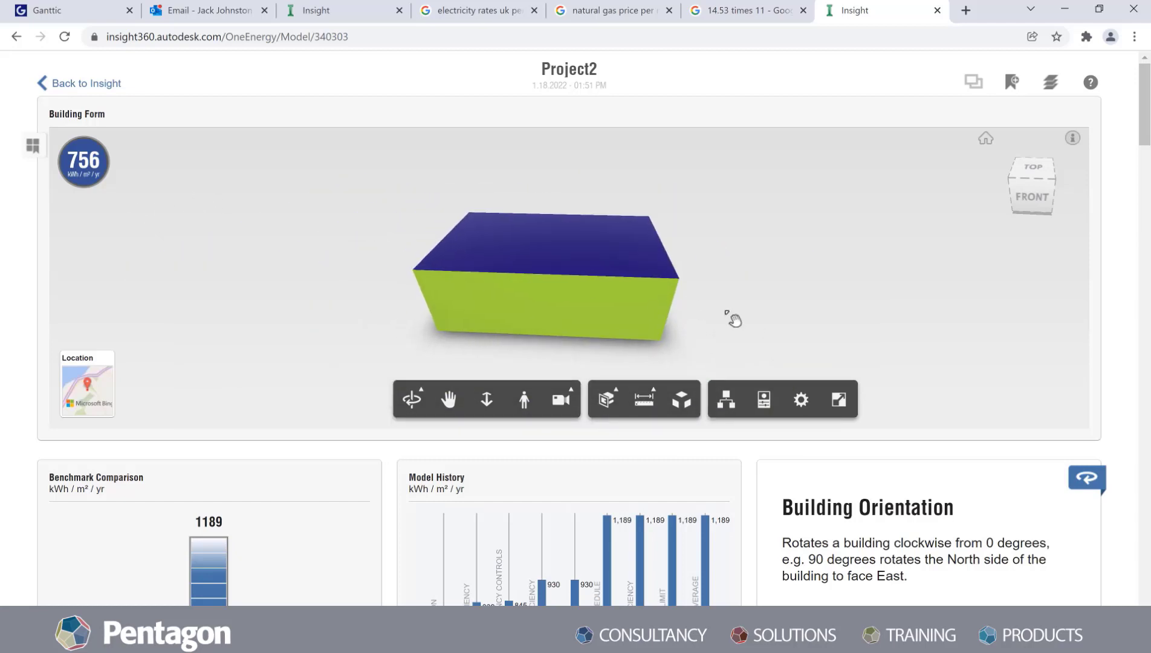
left_click_drag(734, 320, 710, 295)
Step: Try the 135-degree Building Orientation option, then restrict the orientation range to the BIM option
scroll(871, 465, "down", 3)
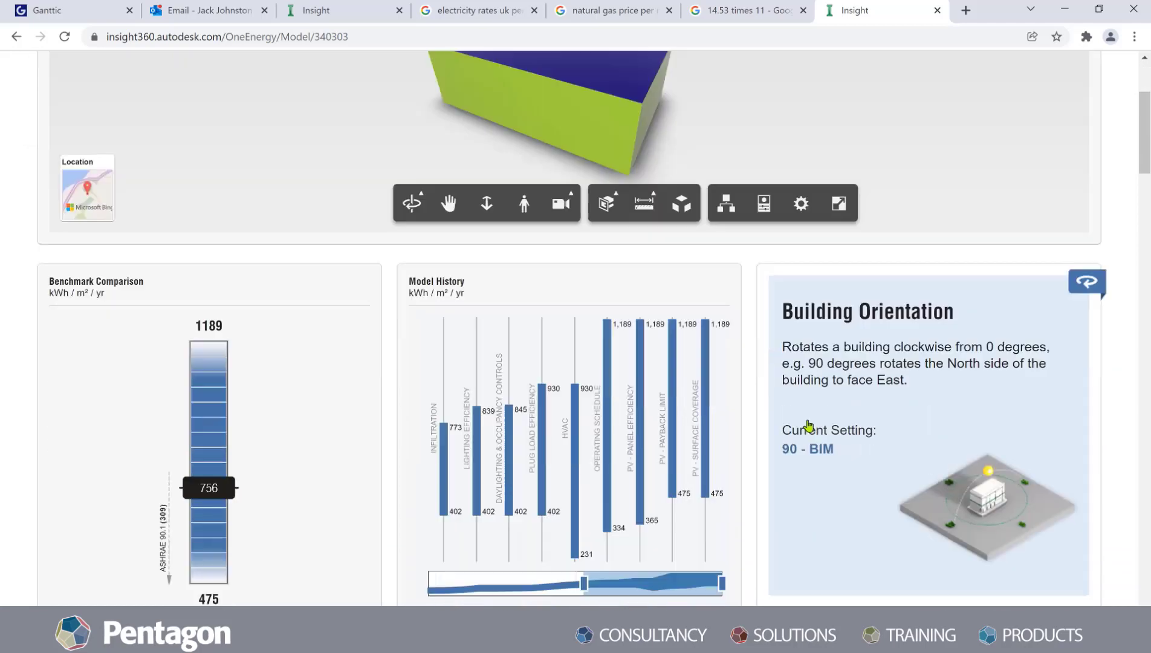
scroll(809, 425, "down", 2)
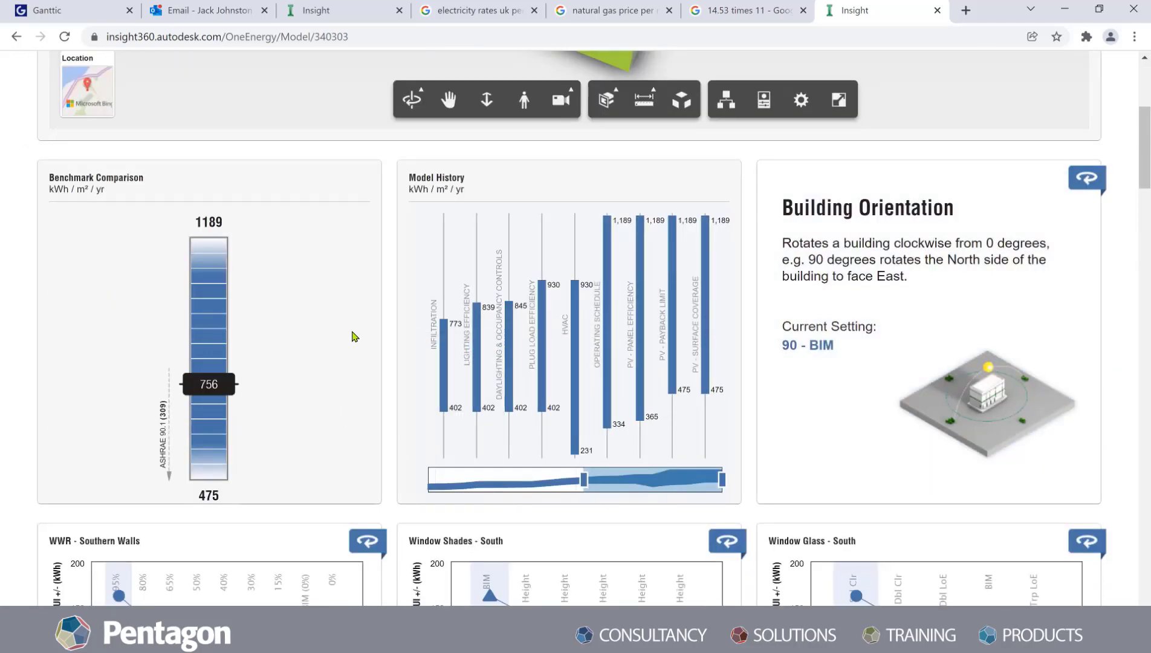
left_click(900, 382)
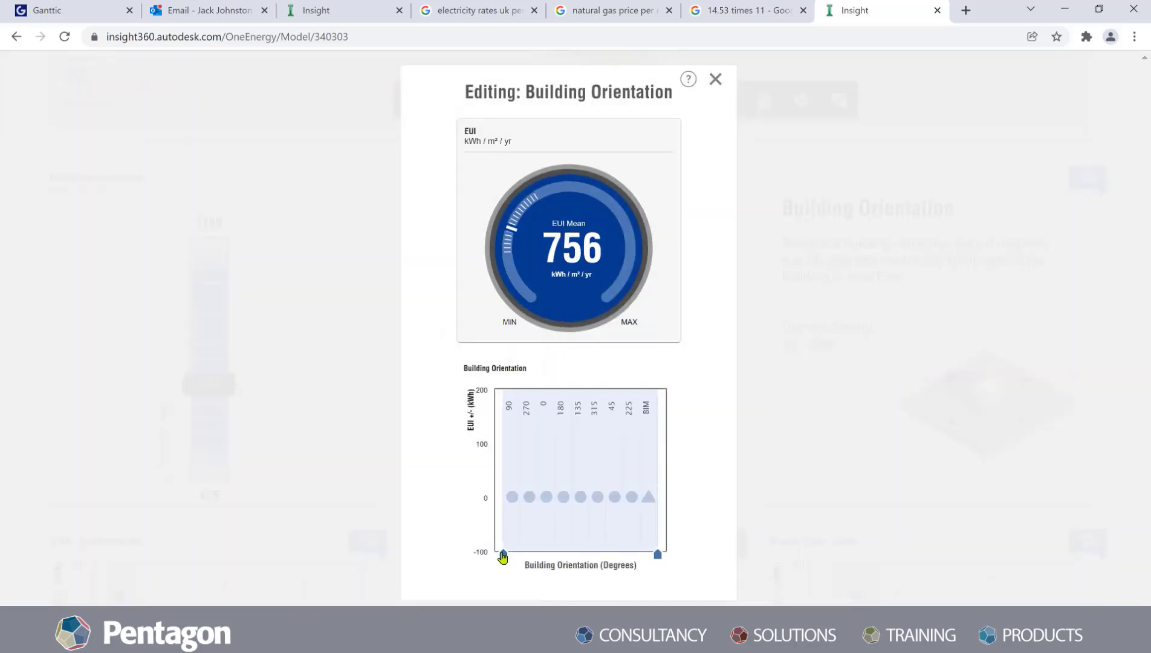
left_click_drag(503, 554, 572, 555)
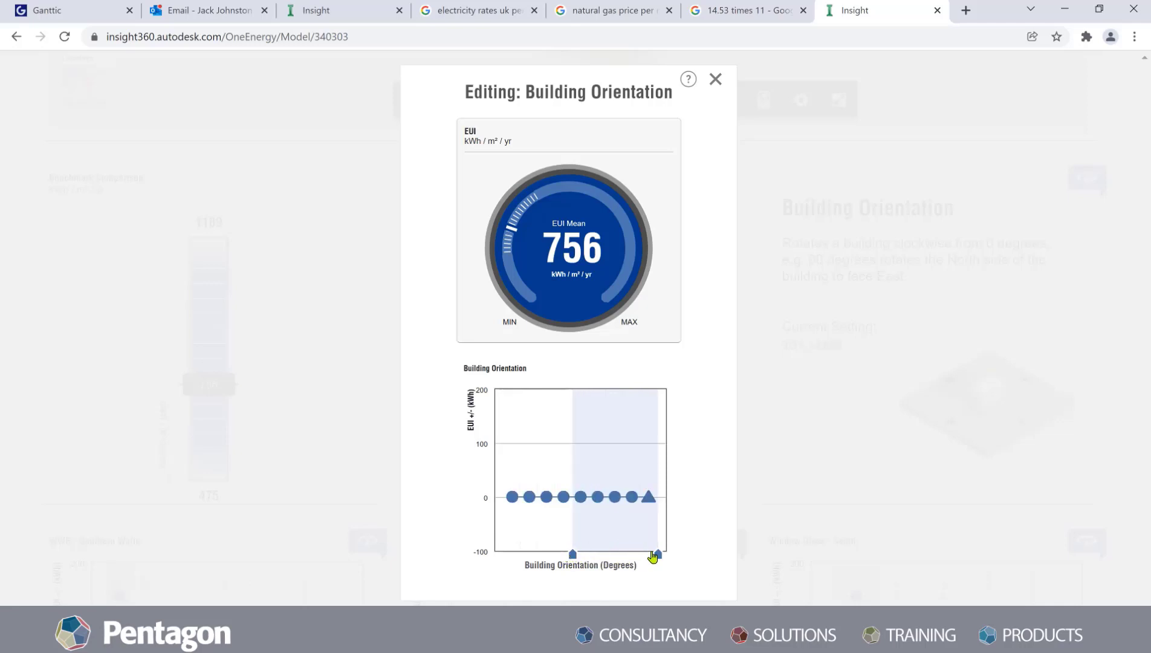
left_click_drag(653, 556, 589, 555)
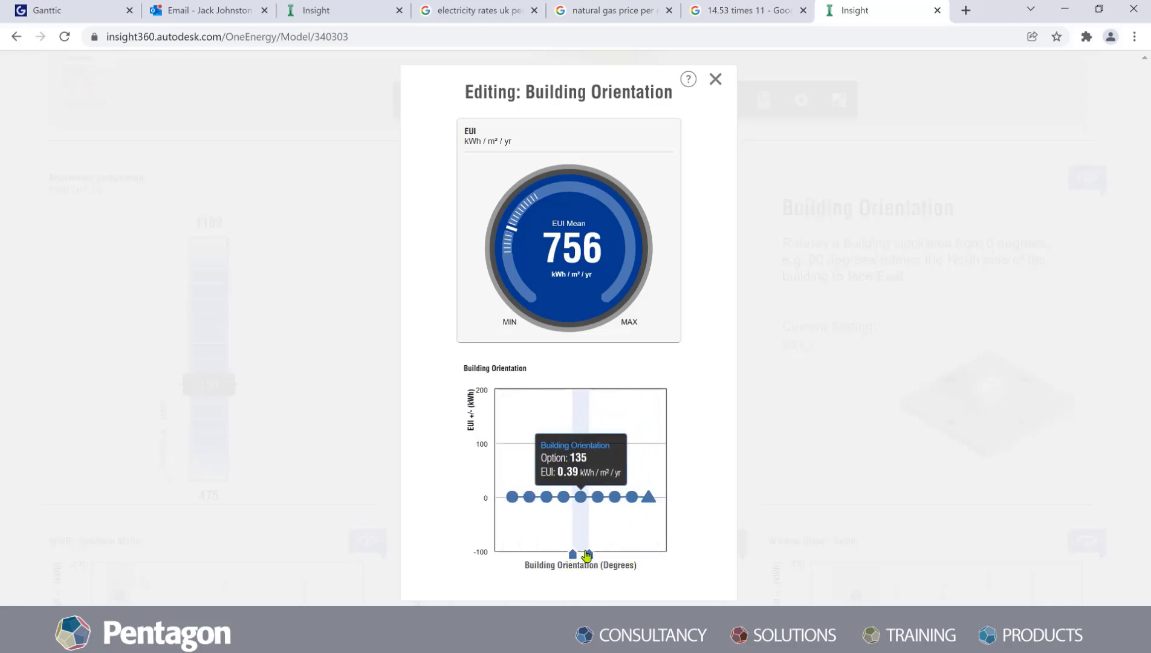
left_click_drag(589, 555, 656, 551)
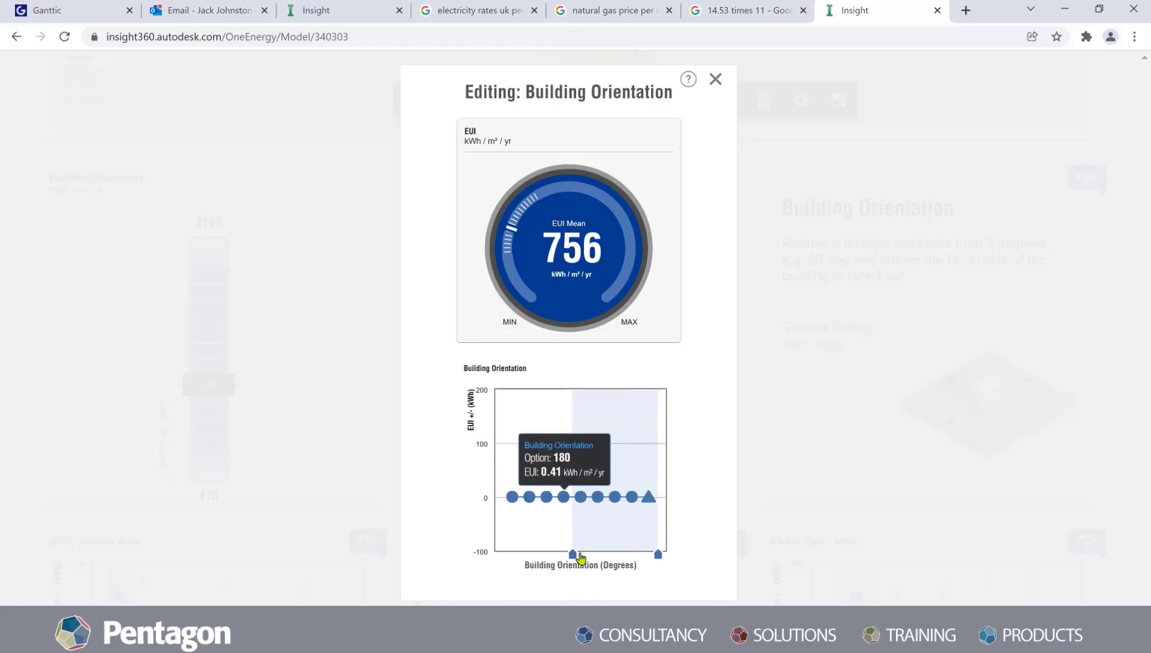
left_click_drag(580, 552, 653, 554)
left_click(716, 79)
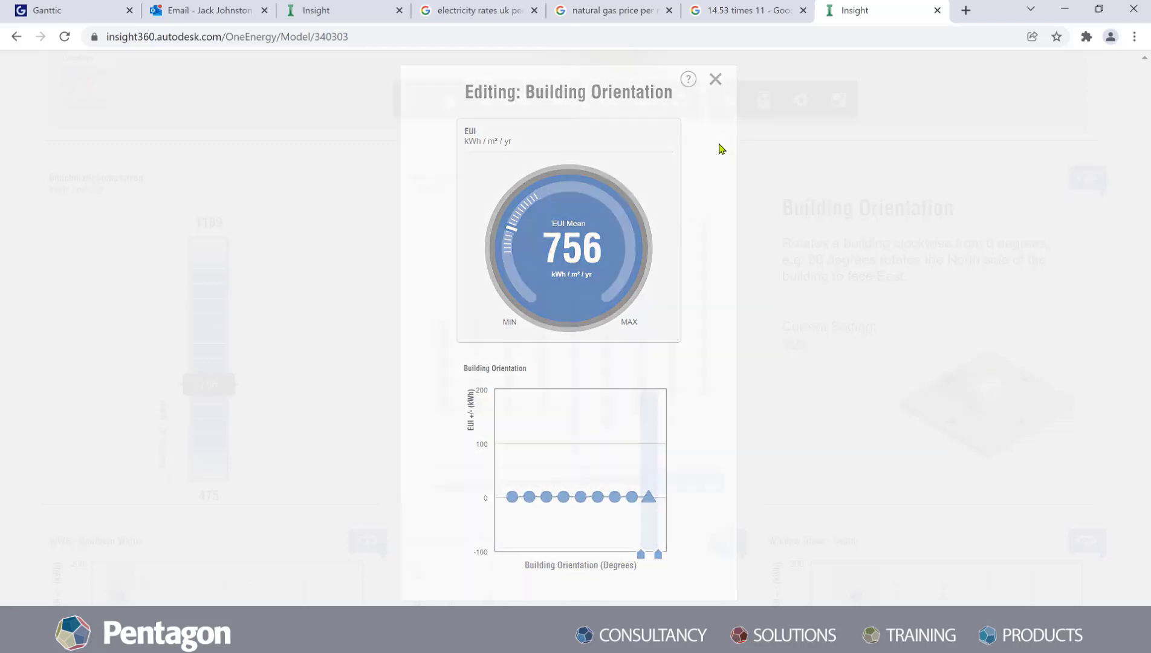
Step: Restrict the WWR - Southern Walls range to the 50% option
scroll(502, 345, "down", 2)
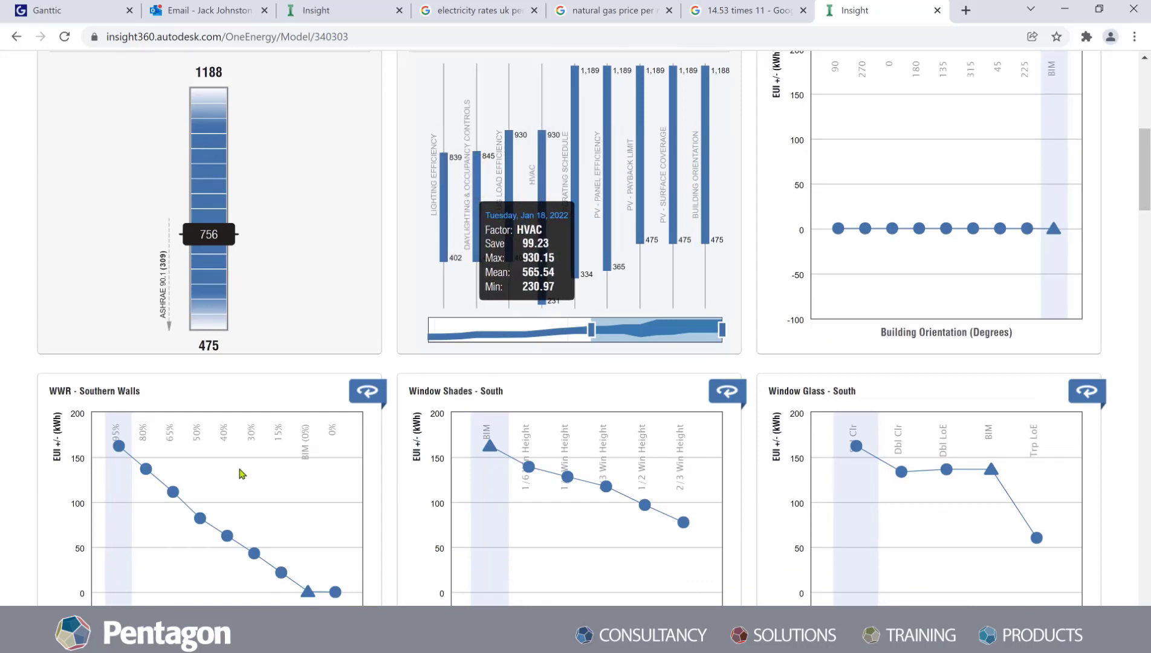
scroll(438, 314, "up", 2)
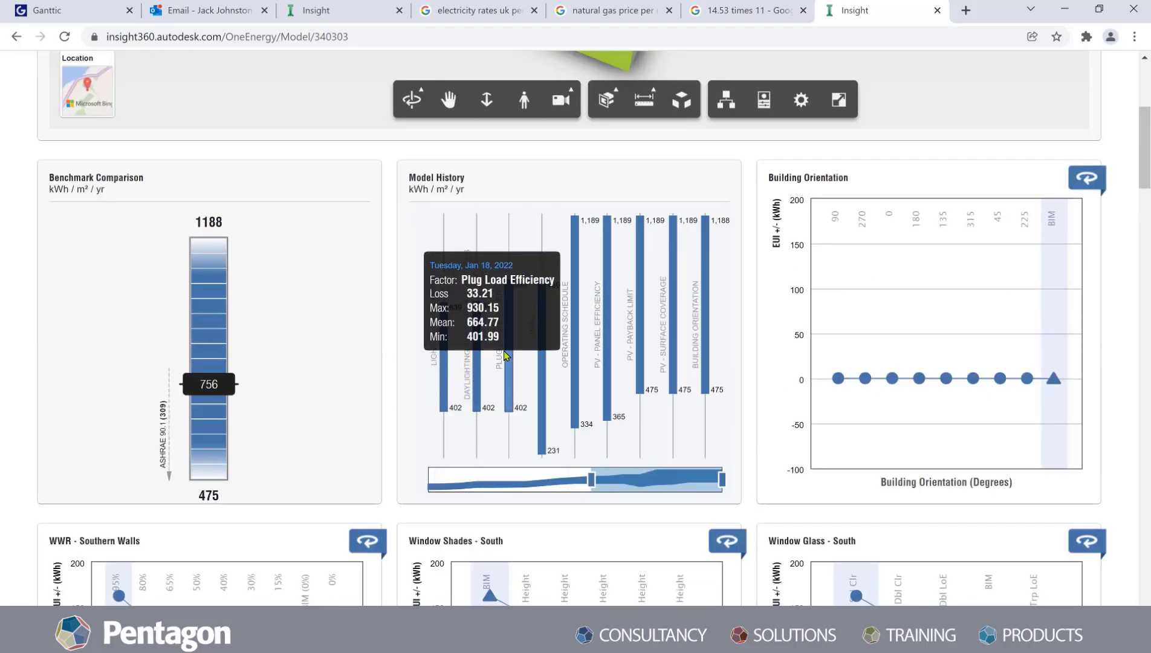
scroll(506, 357, "down", 3)
left_click(281, 435)
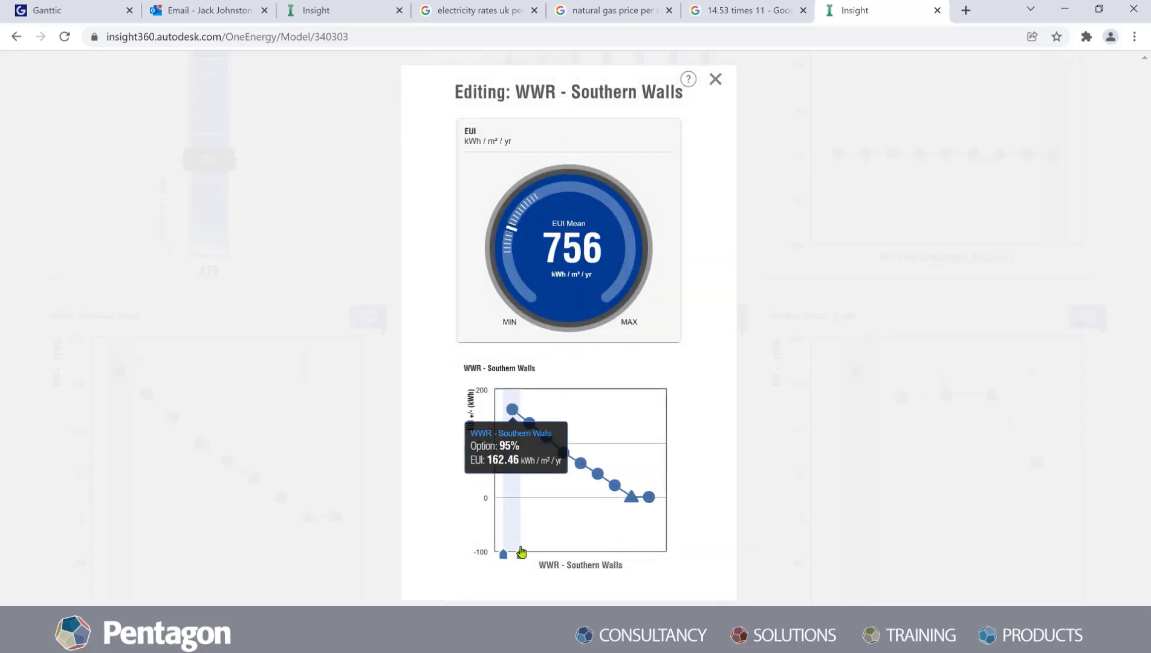
left_click_drag(525, 562, 657, 569)
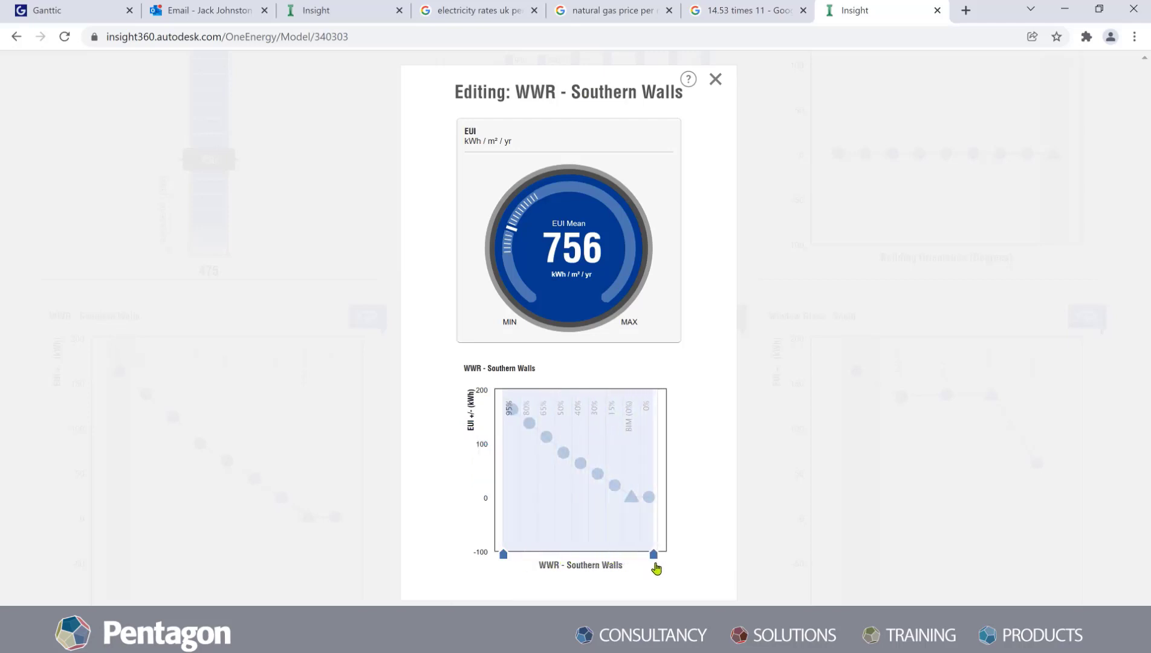
left_click_drag(503, 554, 556, 556)
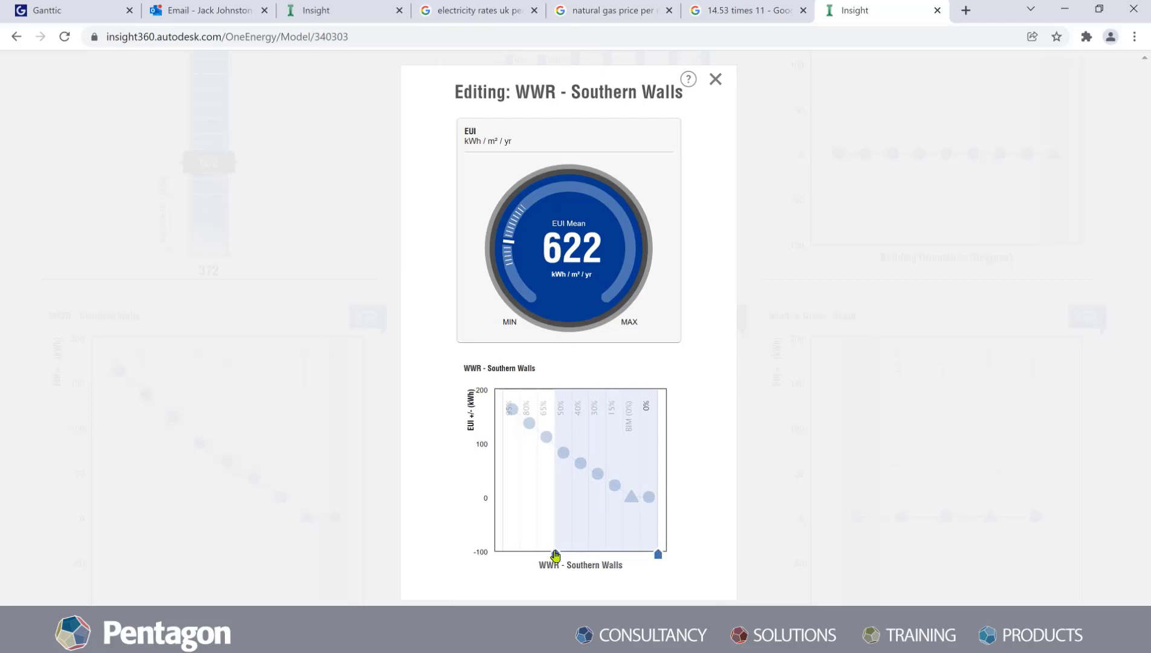
left_click_drag(555, 555, 552, 556)
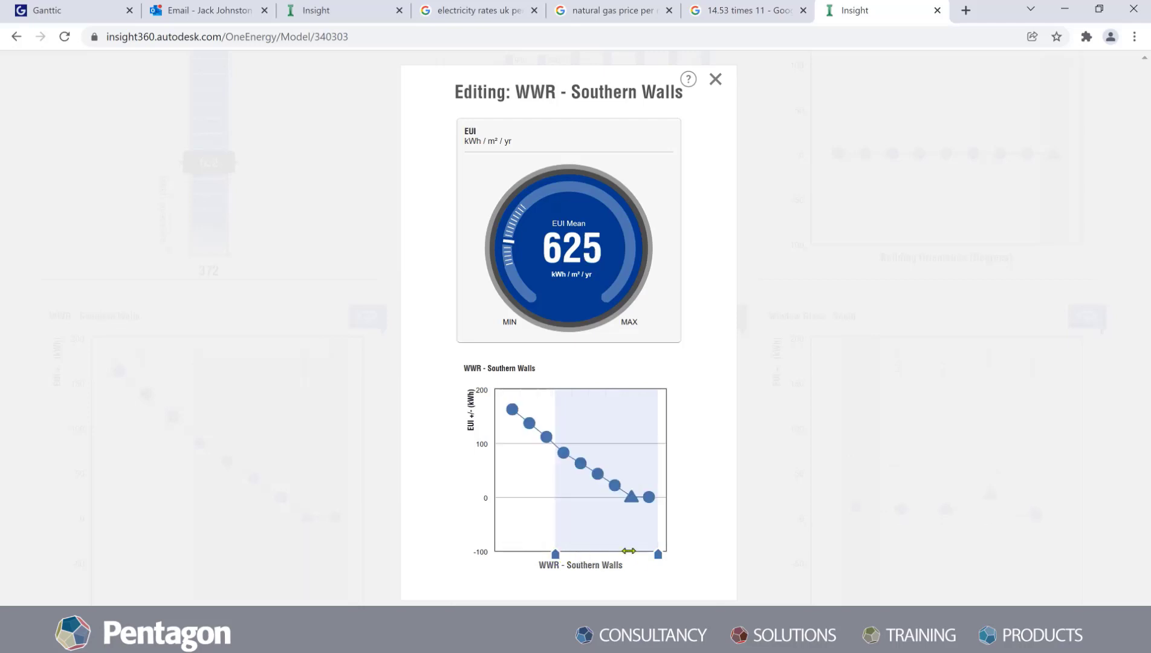
left_click_drag(658, 554, 573, 543)
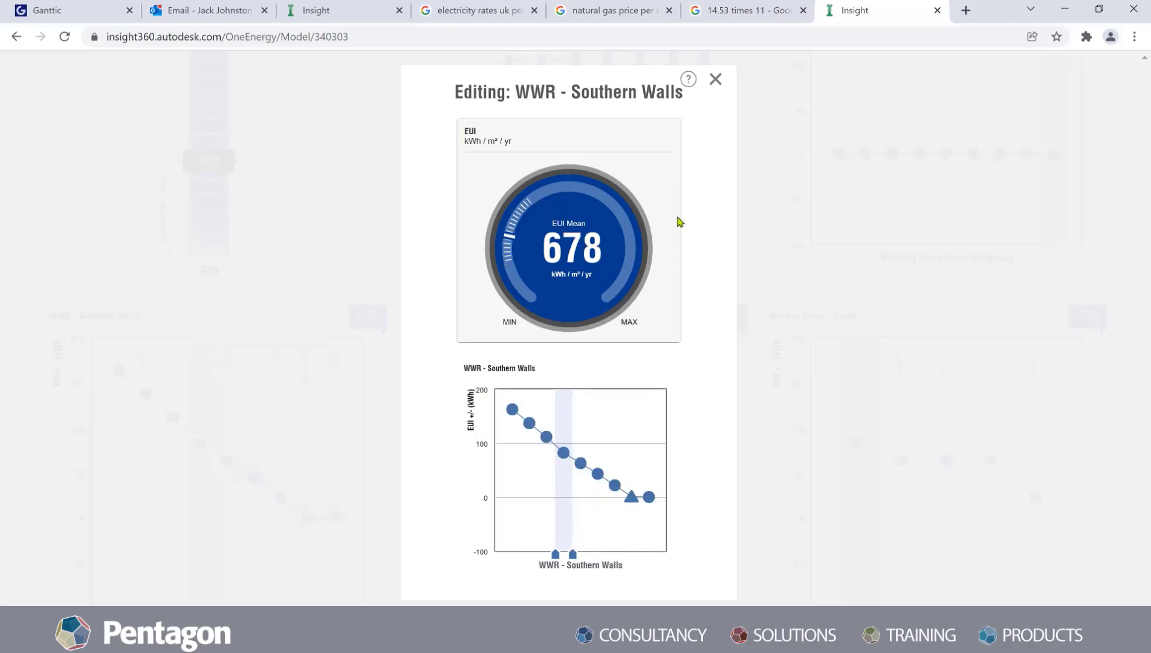
left_click(715, 81)
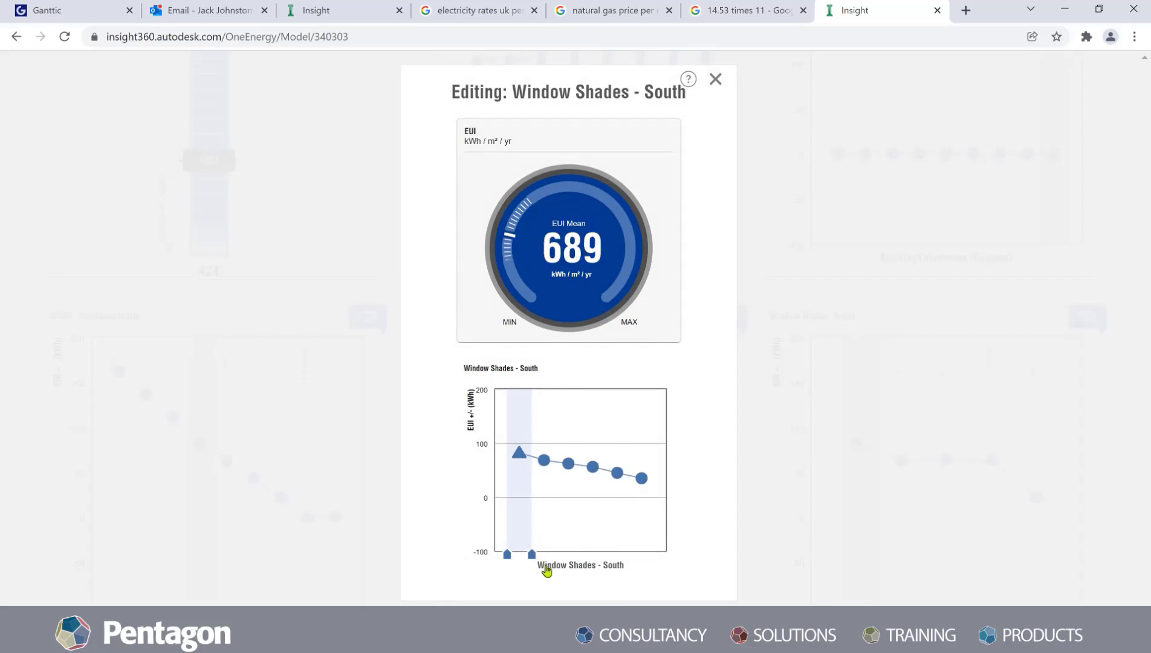
Step: Restrict the Window Shades - South range to the 2/3 Win Height option
left_click_drag(532, 557, 655, 555)
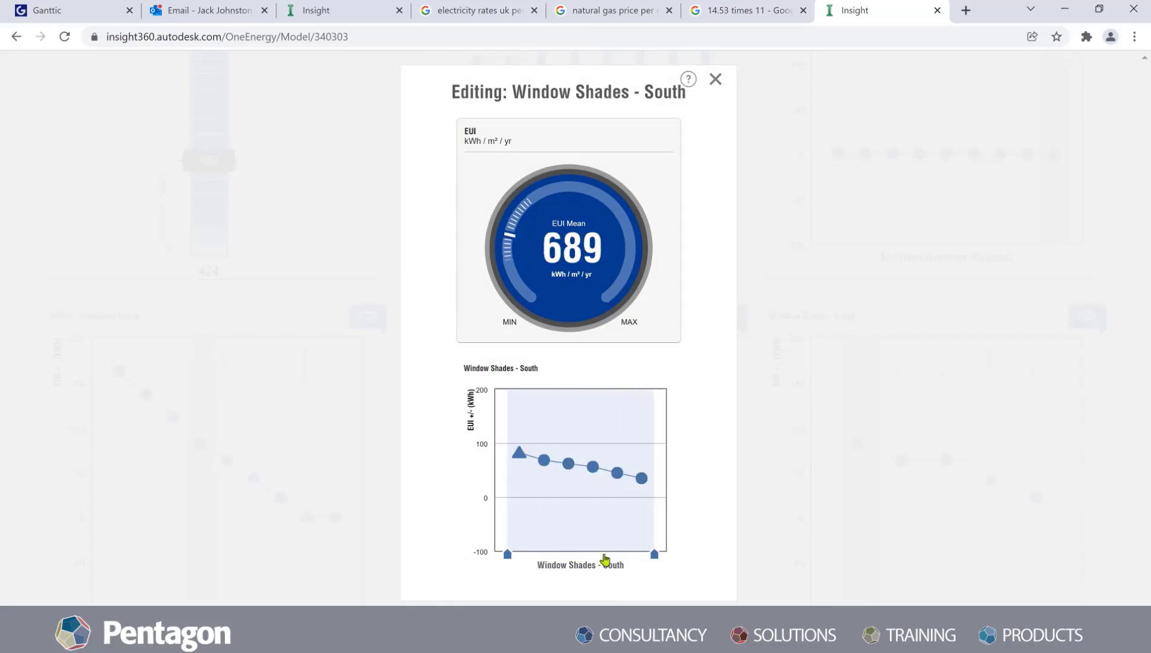
left_click_drag(509, 556, 633, 560)
left_click(716, 81)
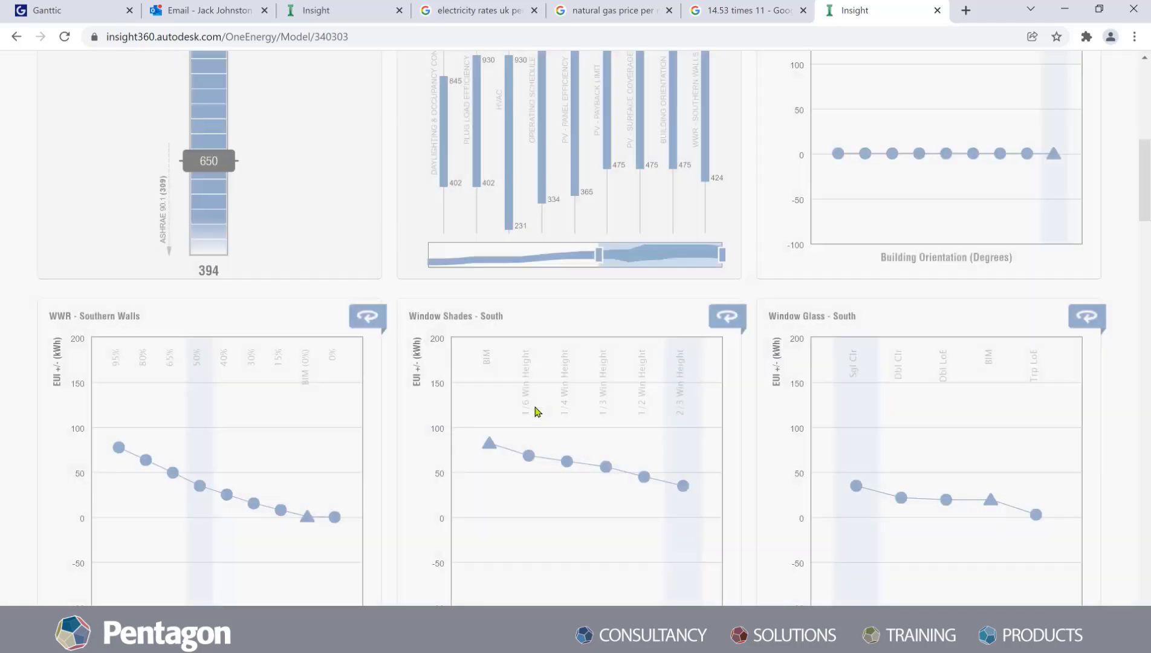
Step: Restrict the Window Glass - South range to the Trp LoE option
scroll(535, 411, "down", 2)
mouse_move(934, 300)
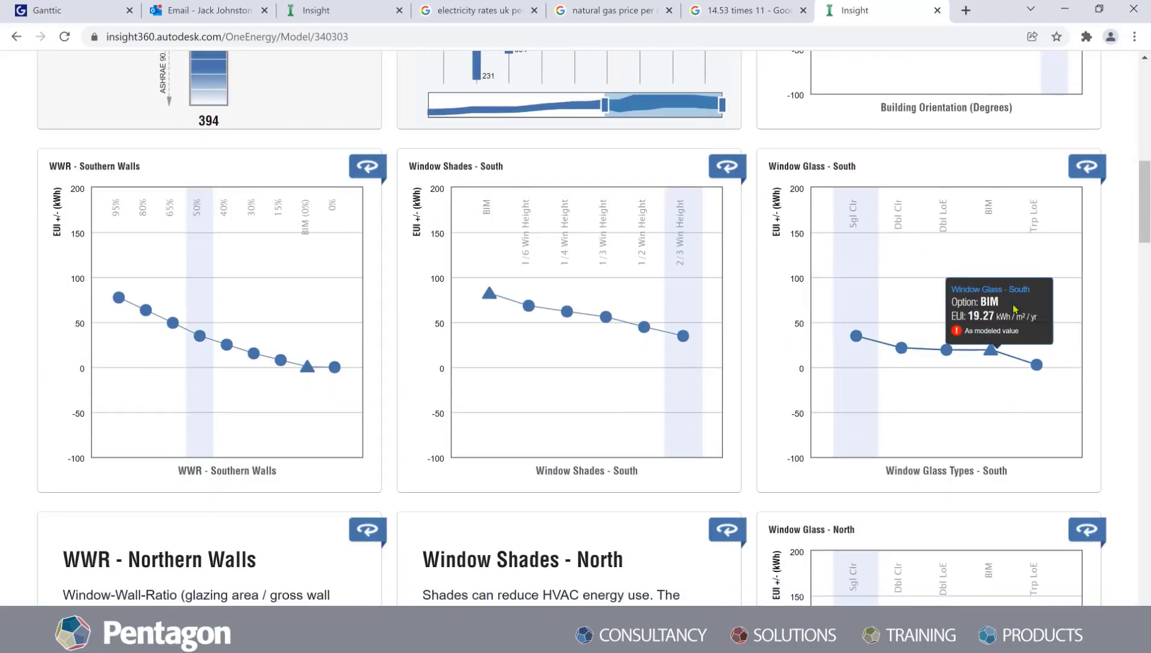
mouse_move(1062, 367)
left_click(1034, 236)
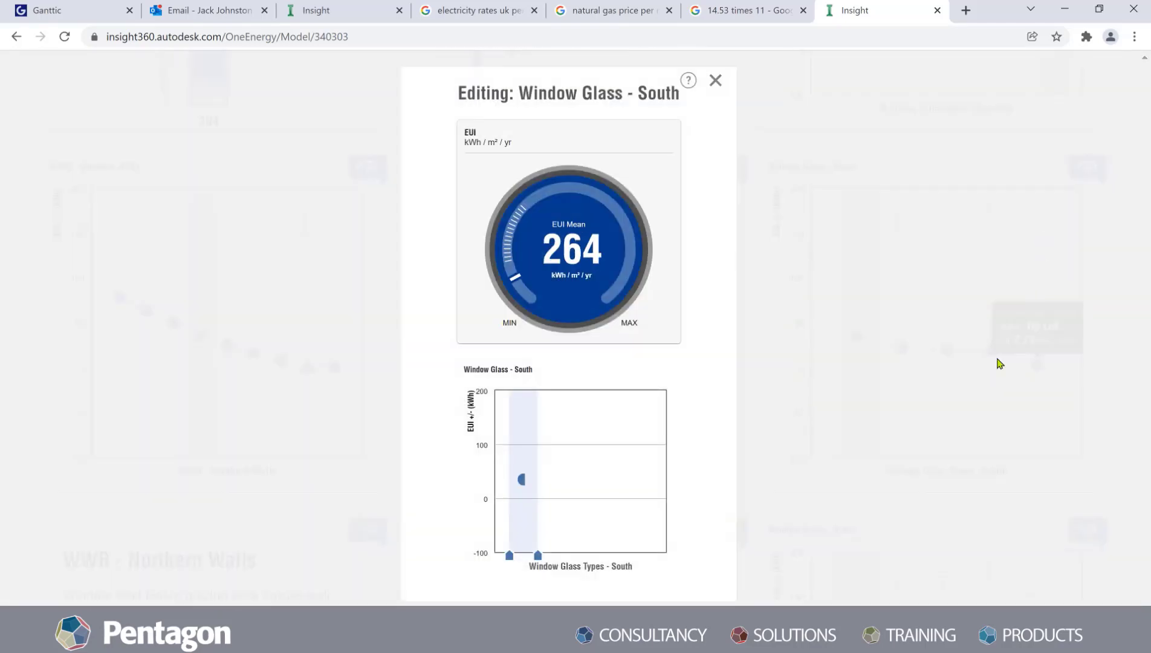
left_click_drag(540, 554, 629, 544)
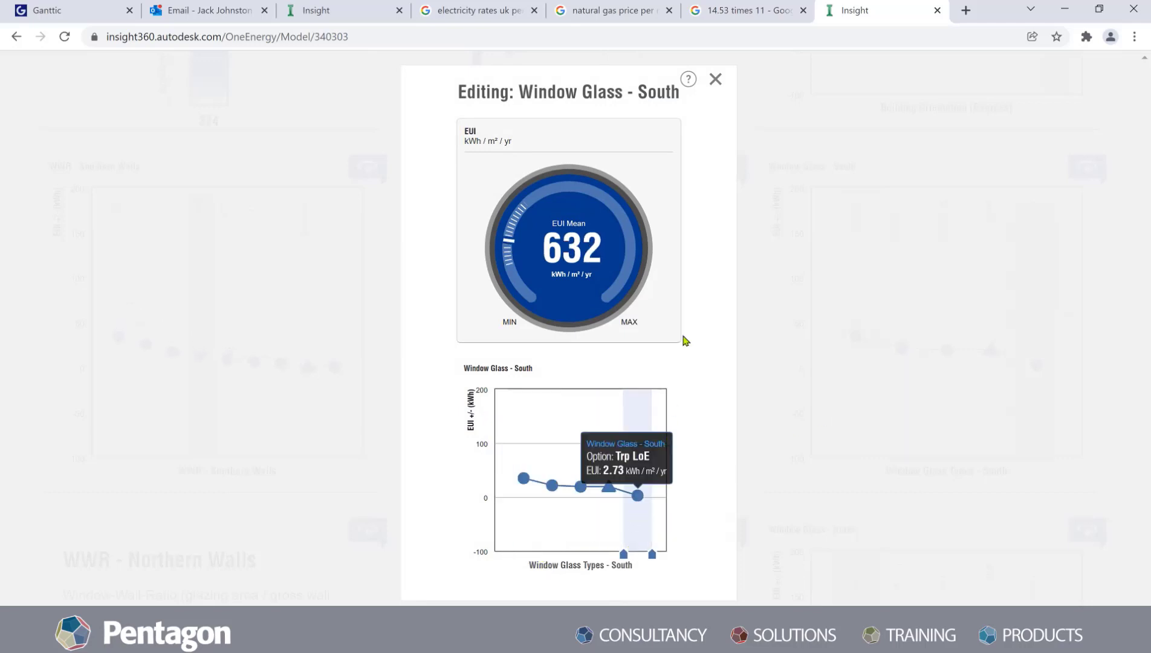
left_click(715, 80)
Step: Set WWR - Northern Walls to the 0% option and Window Shades - North to 2/3 Win Height
scroll(799, 384, "down", 3)
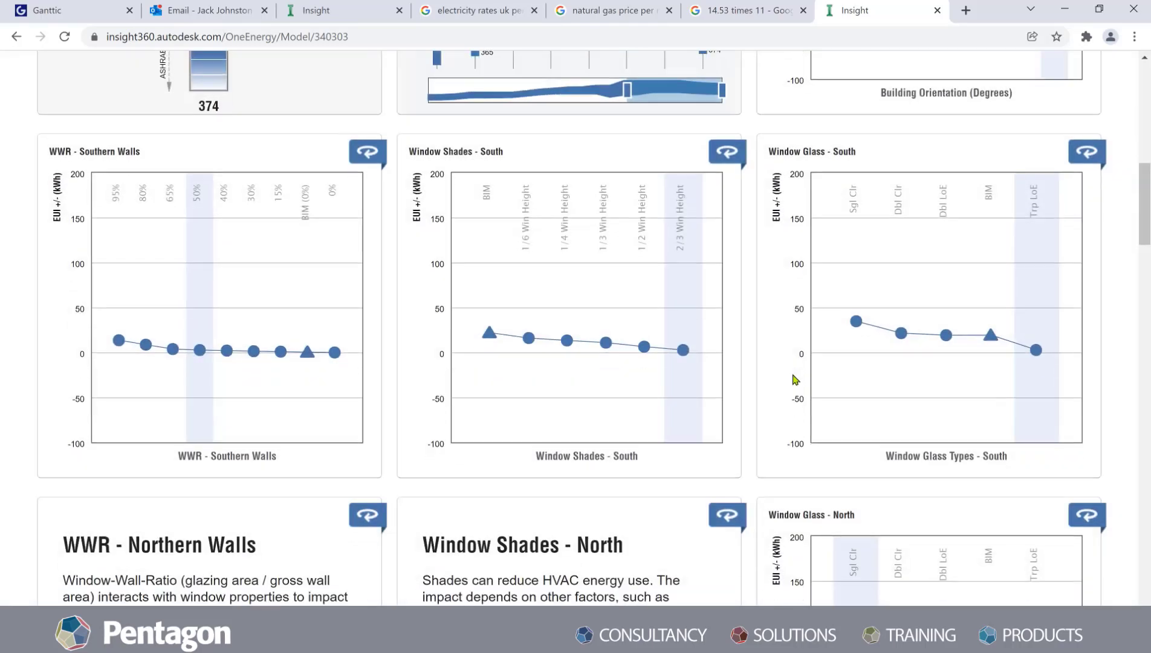
scroll(141, 464, "down", 4)
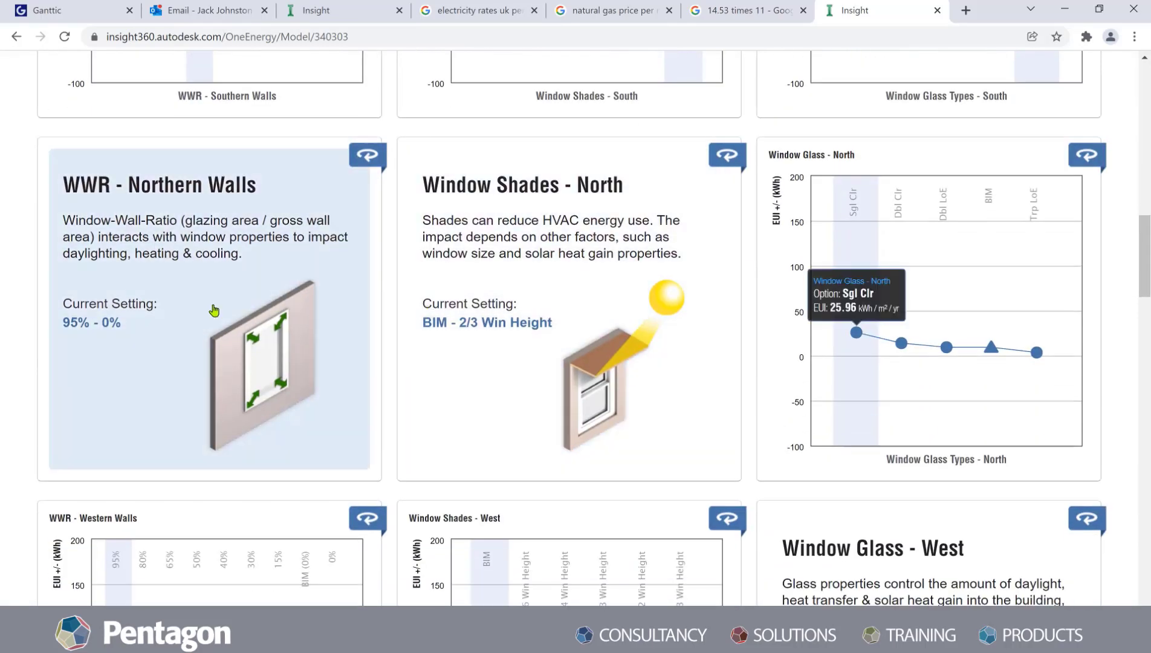
left_click(215, 309)
left_click_drag(504, 554, 641, 554)
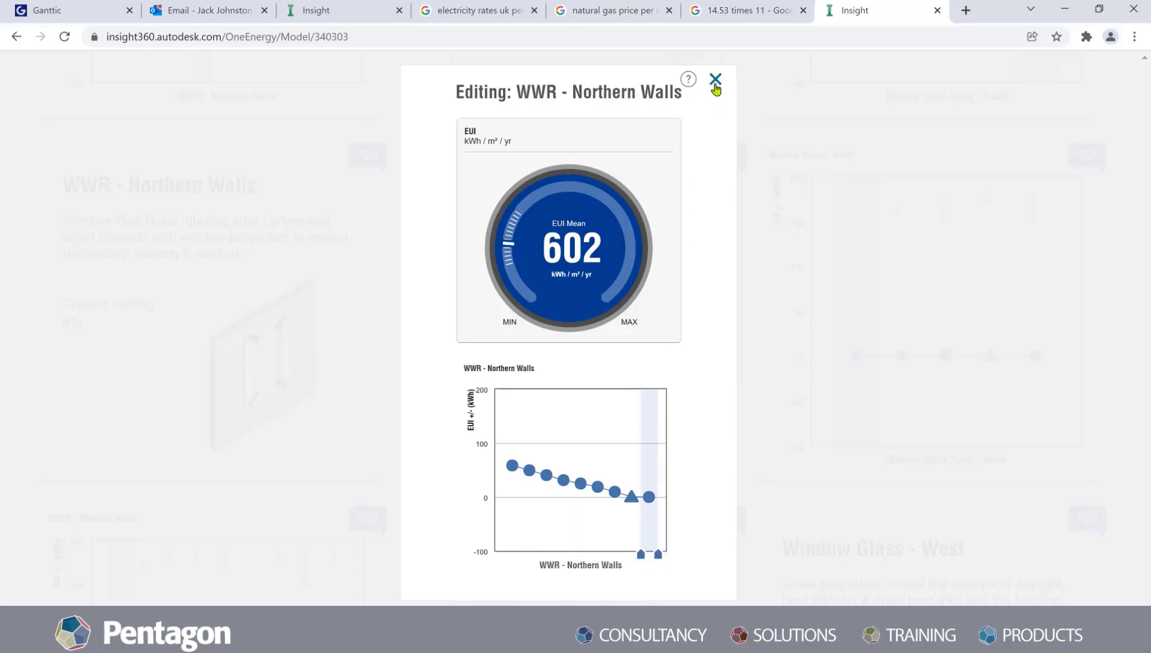
left_click(715, 80)
left_click(575, 291)
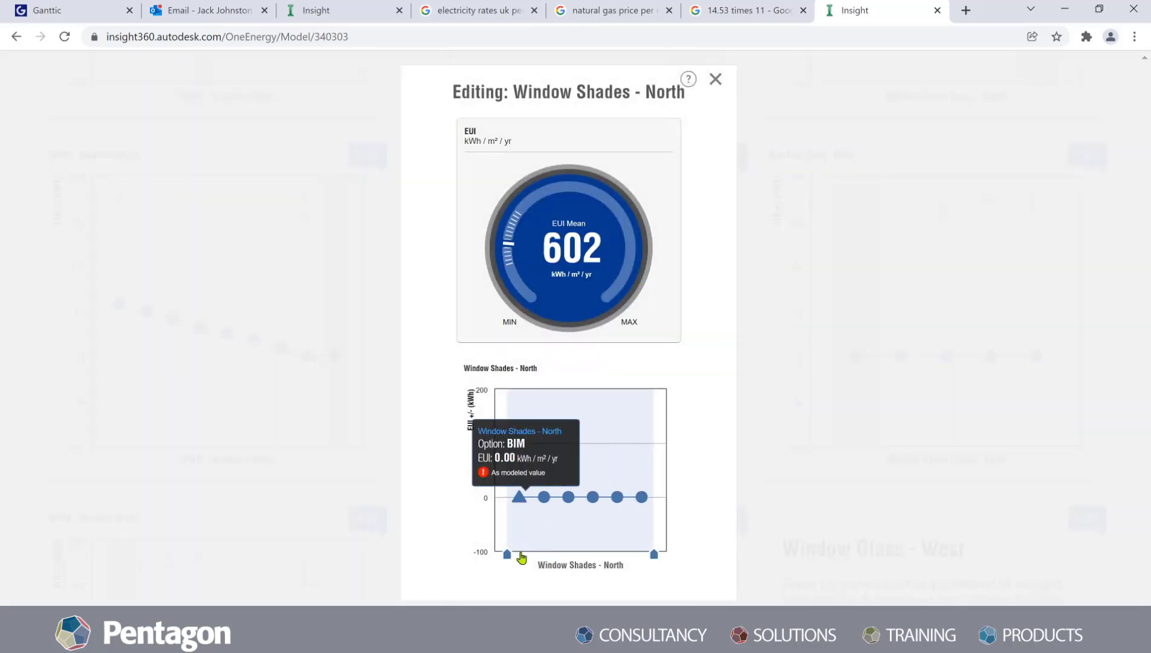
left_click(716, 81)
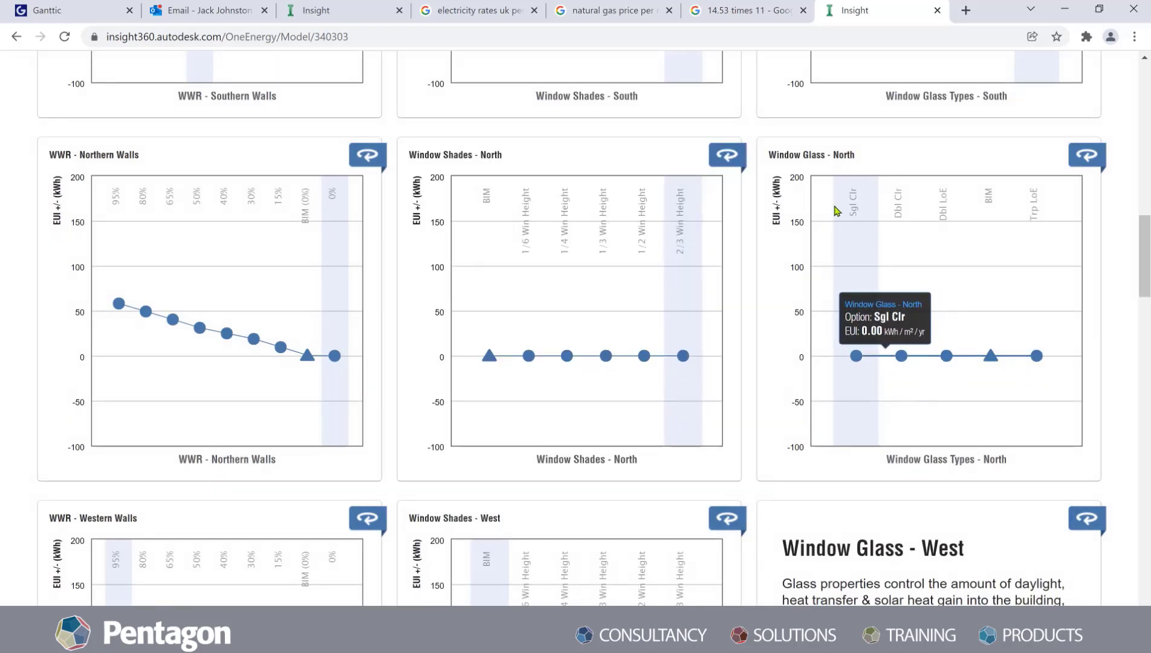
Step: Restrict the WWR - Western Walls range to the 15% option
scroll(847, 302, "down", 5)
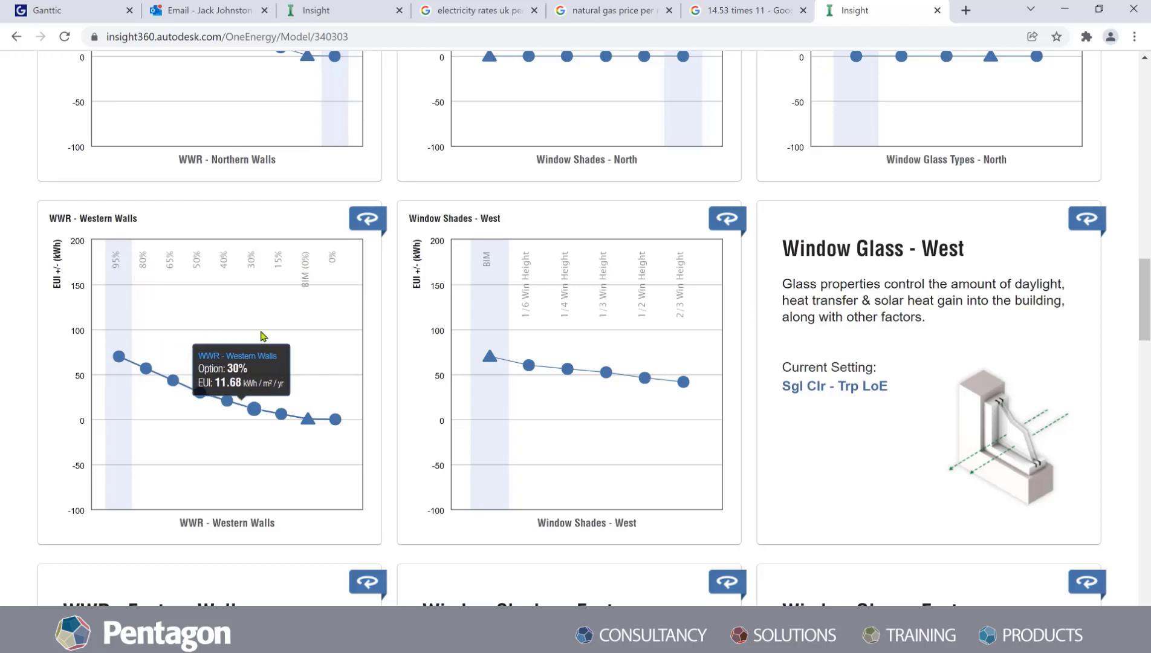
left_click(254, 409)
left_click_drag(530, 557, 625, 556)
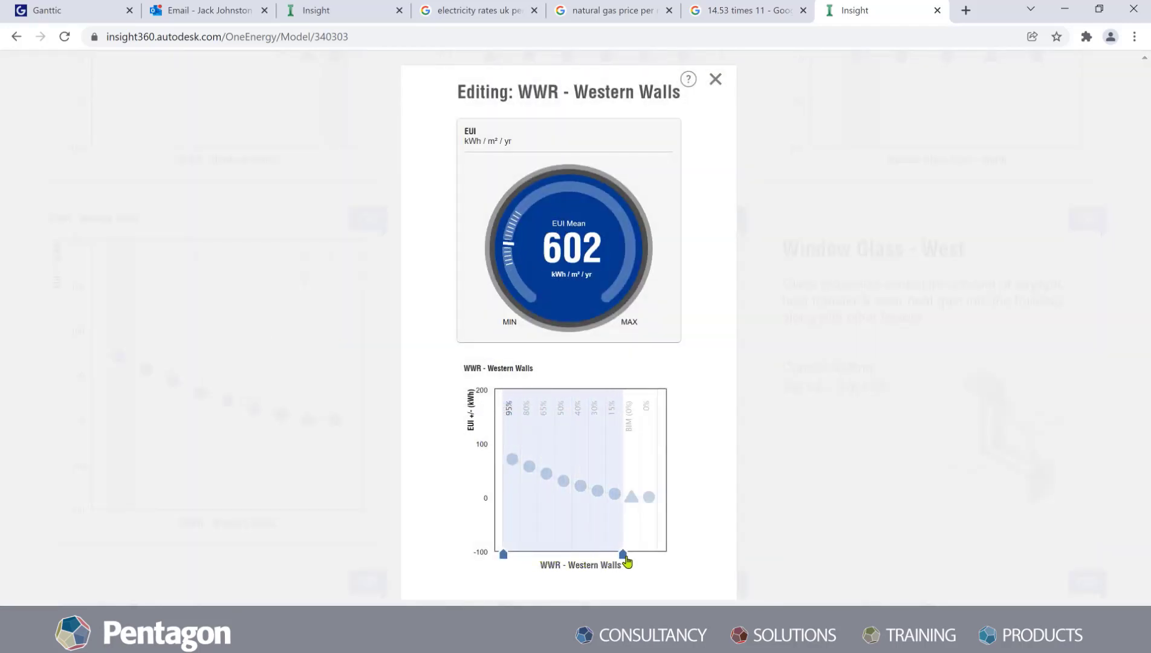
left_click_drag(504, 555, 607, 554)
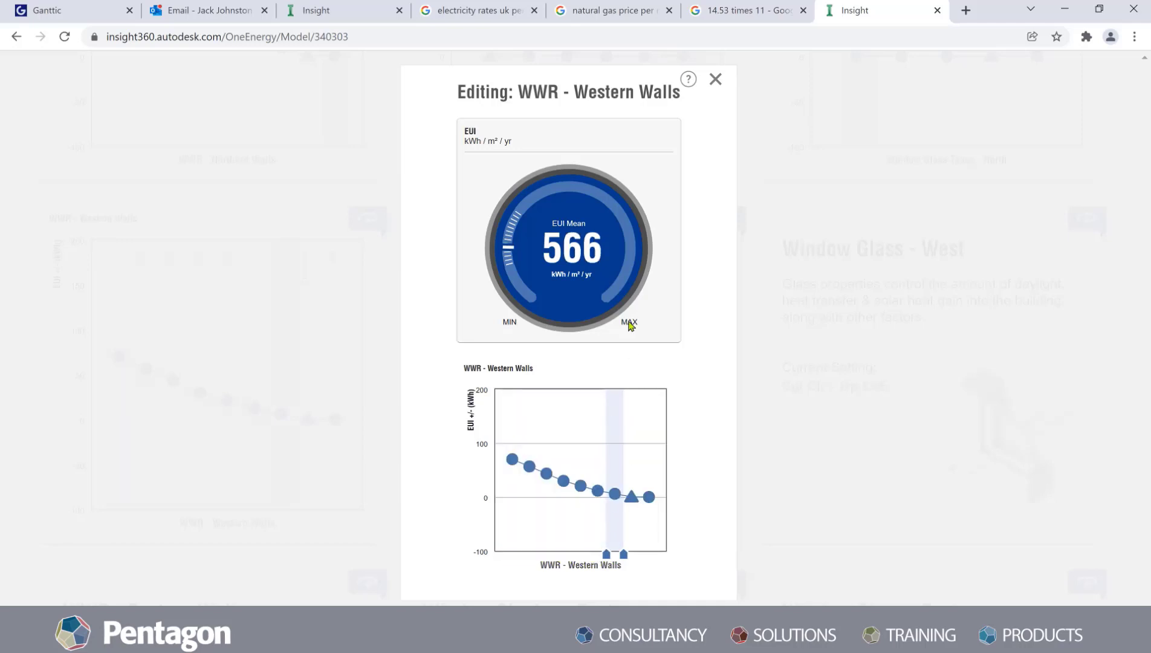
left_click(717, 79)
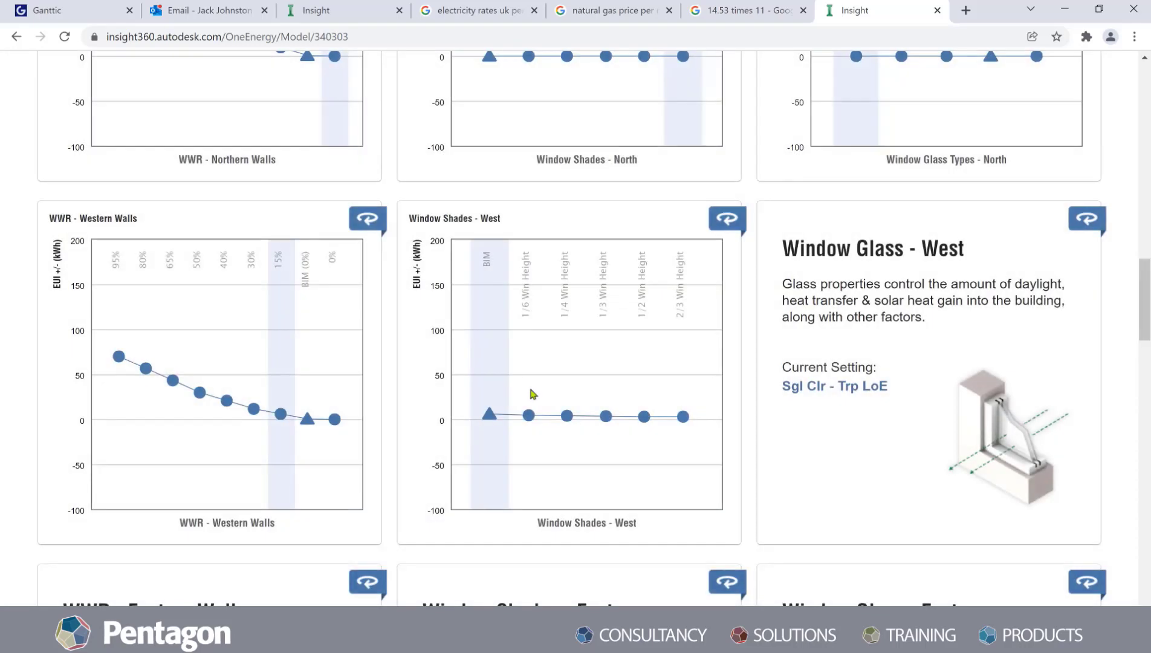
Step: Restrict the Window Shades - West range to the 2/3 Win Height option
left_click(489, 425)
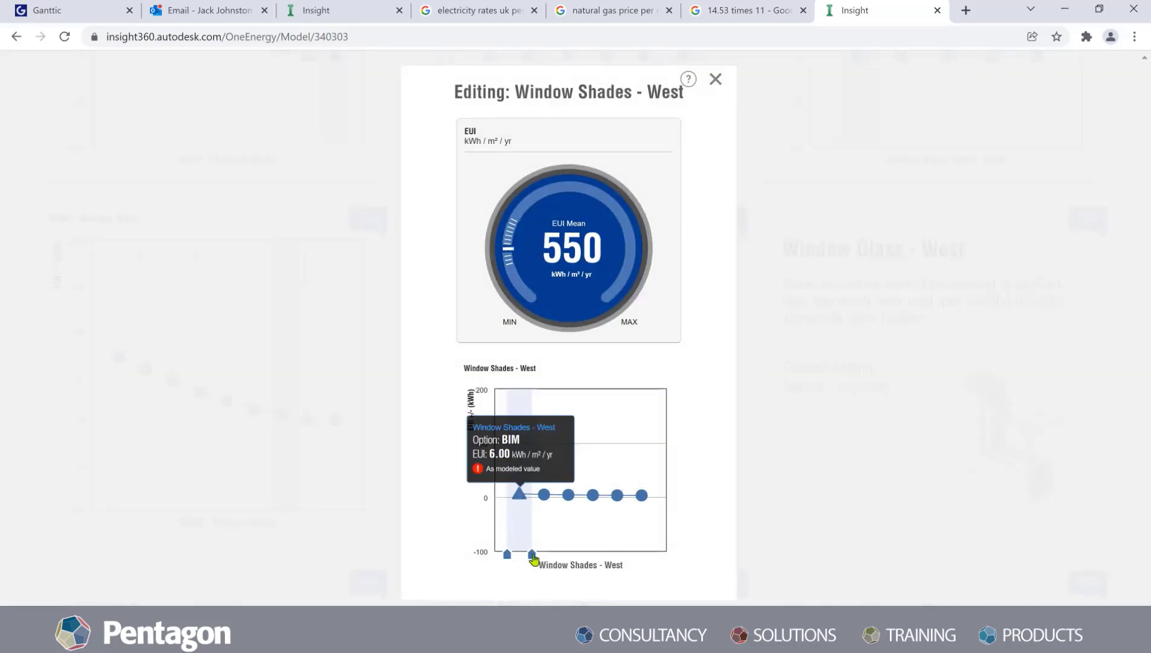
left_click_drag(533, 556, 652, 560)
left_click_drag(507, 555, 634, 559)
left_click(715, 79)
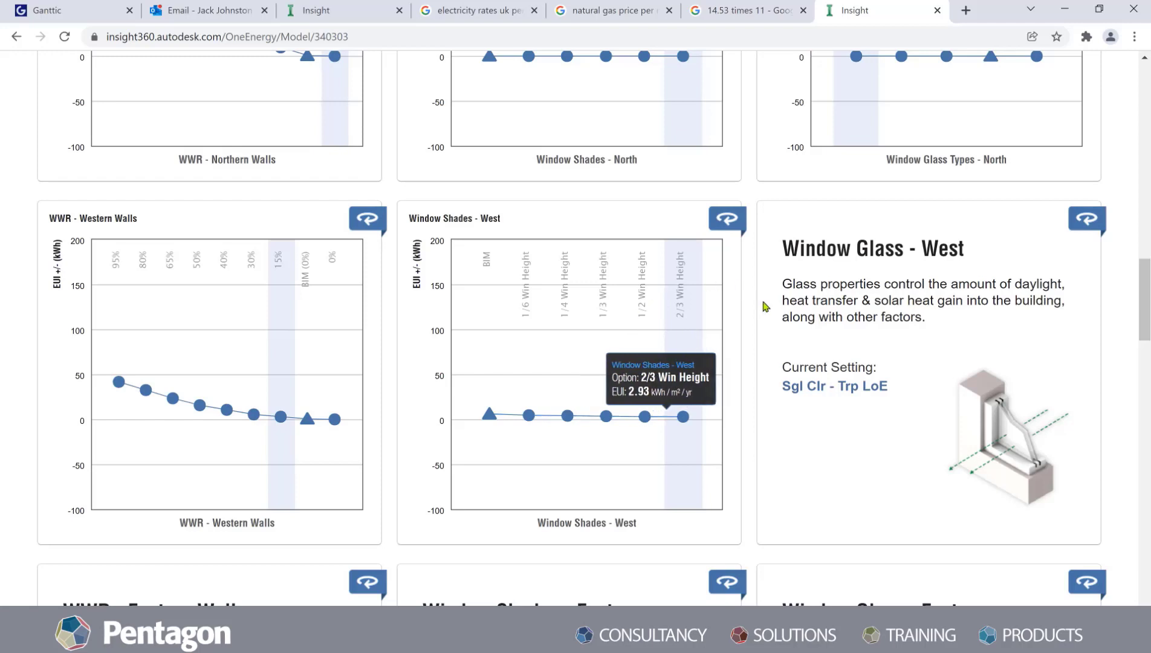
Step: Restrict the Window Glass - West range to the Trp LoE option
left_click(799, 419)
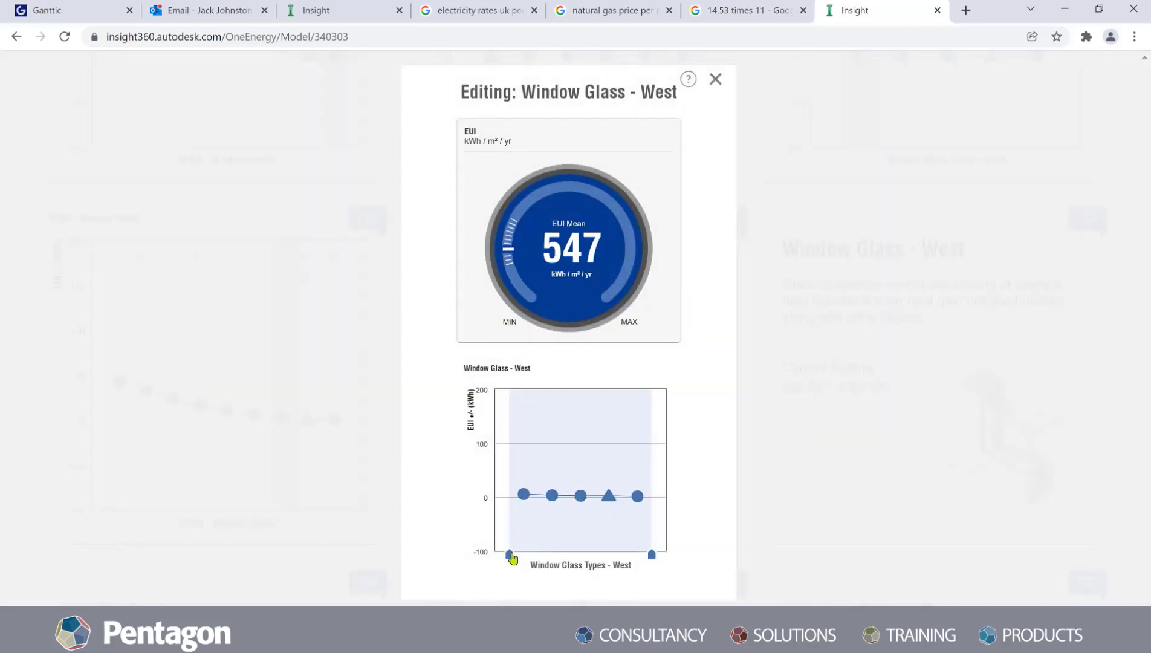
left_click_drag(511, 555, 623, 554)
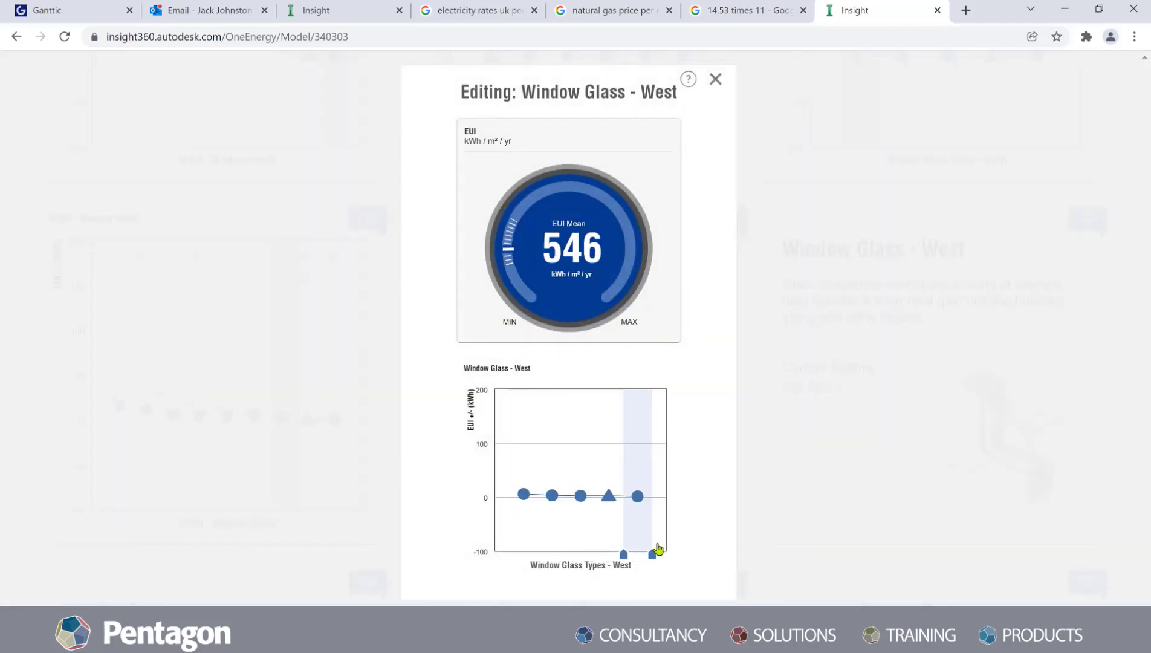
left_click(715, 81)
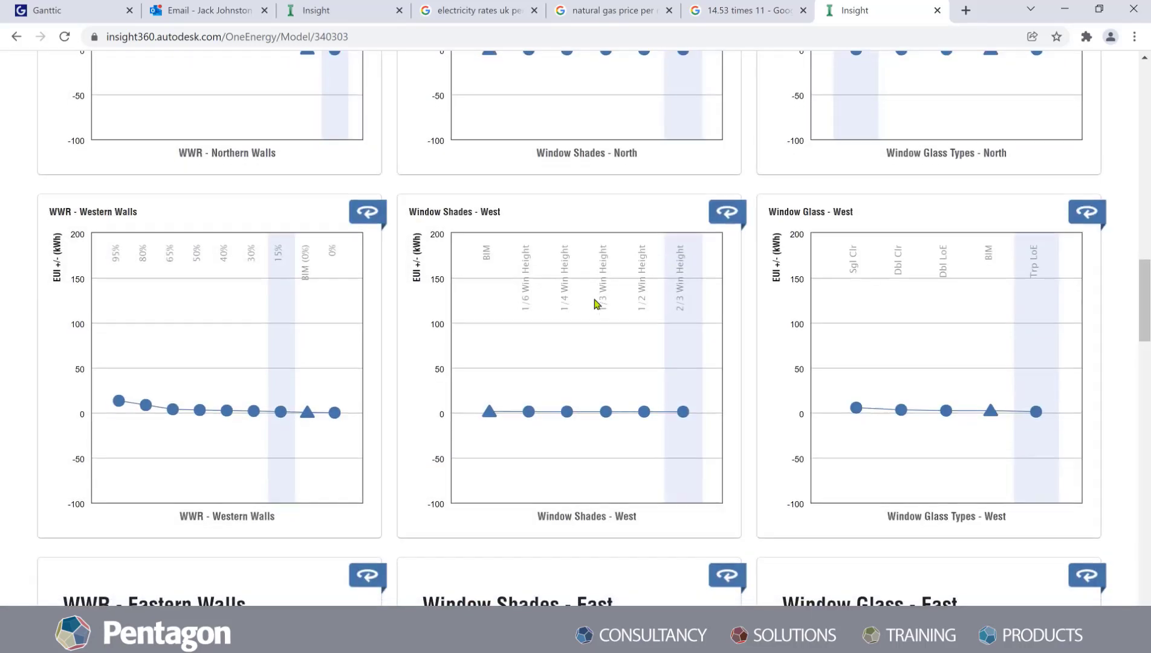
Step: Restrict the Wall Construction range to the R38 Wood option
scroll(775, 296, "down", 3)
scroll(534, 296, "down", 9)
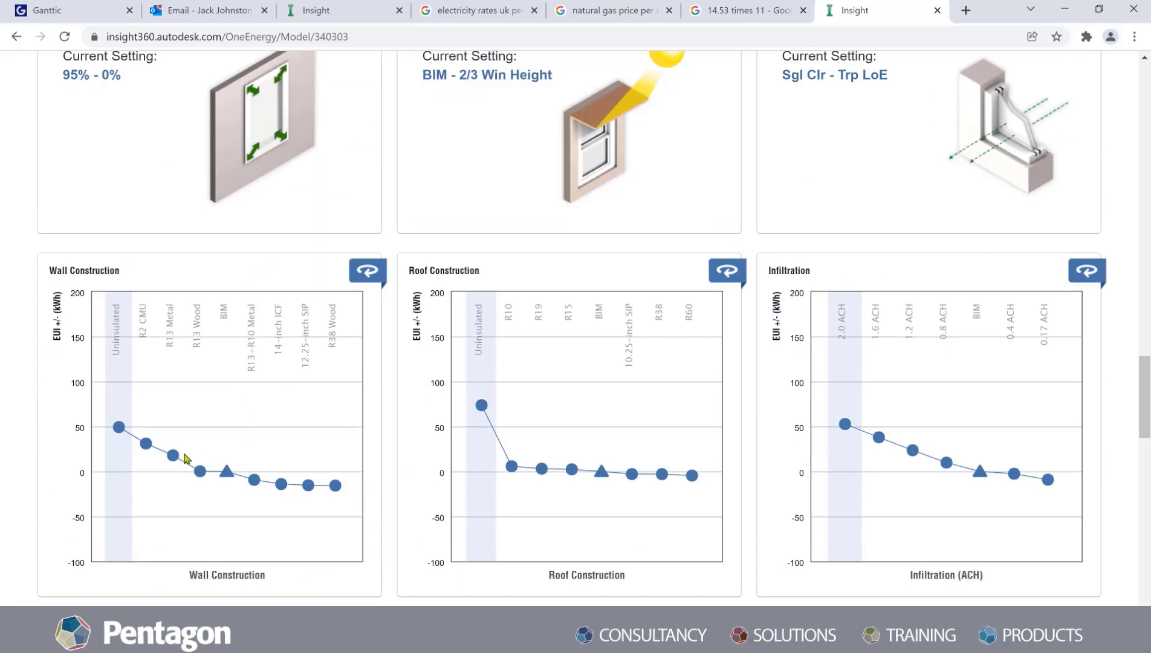
left_click(159, 503)
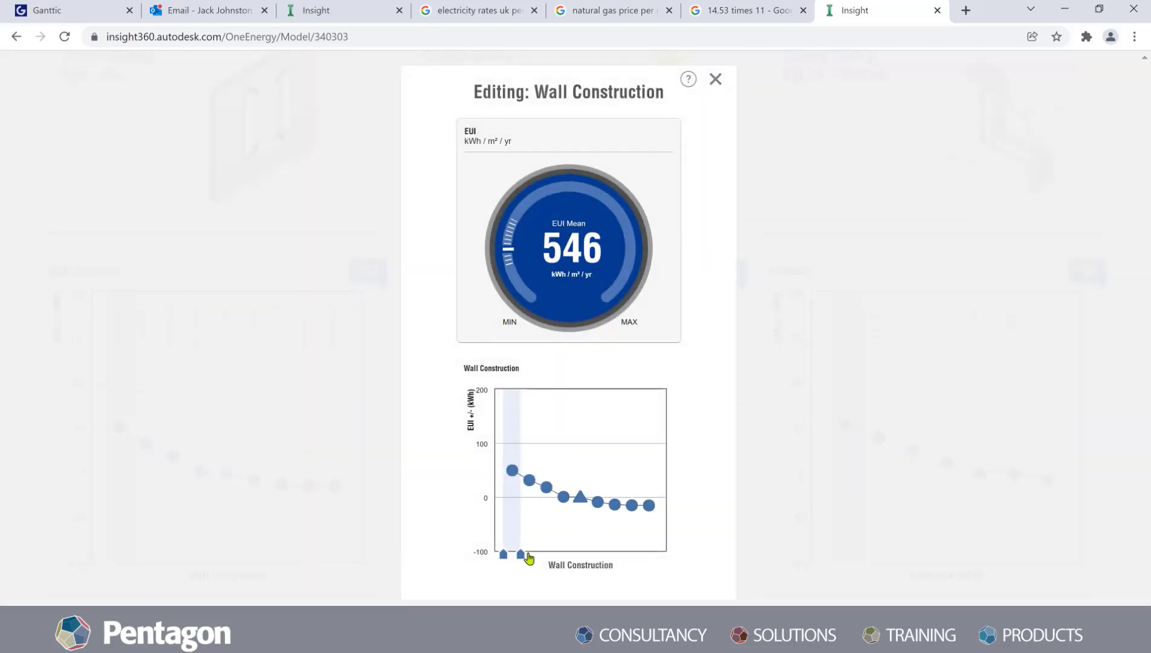
left_click_drag(524, 554, 675, 553)
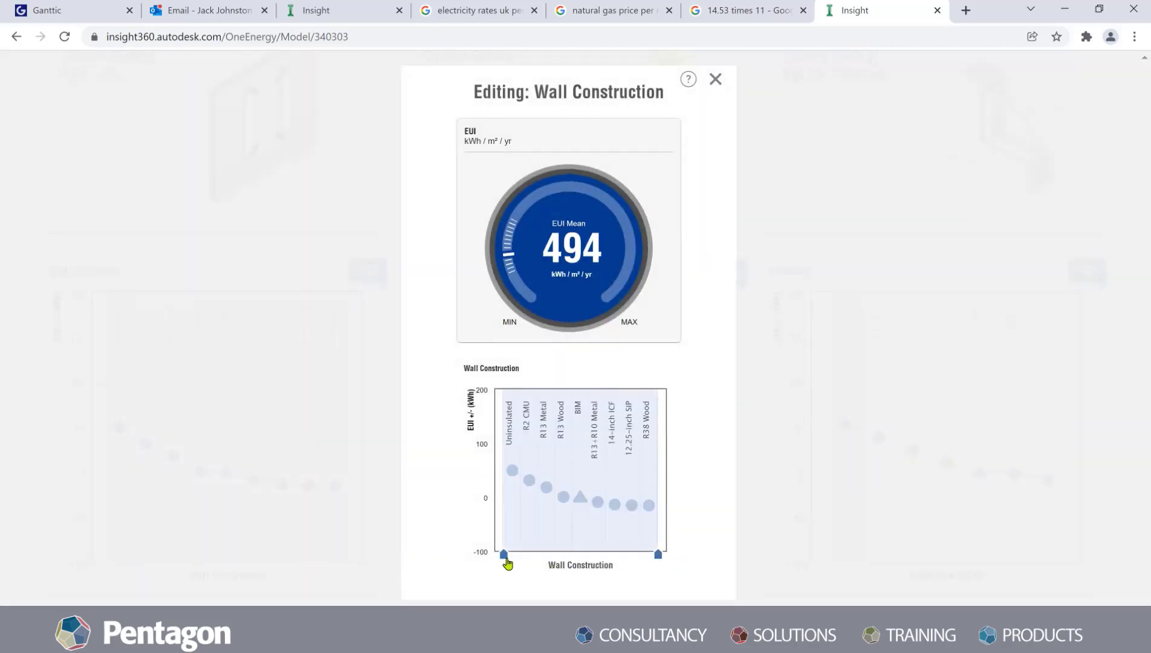
left_click_drag(507, 561, 642, 557)
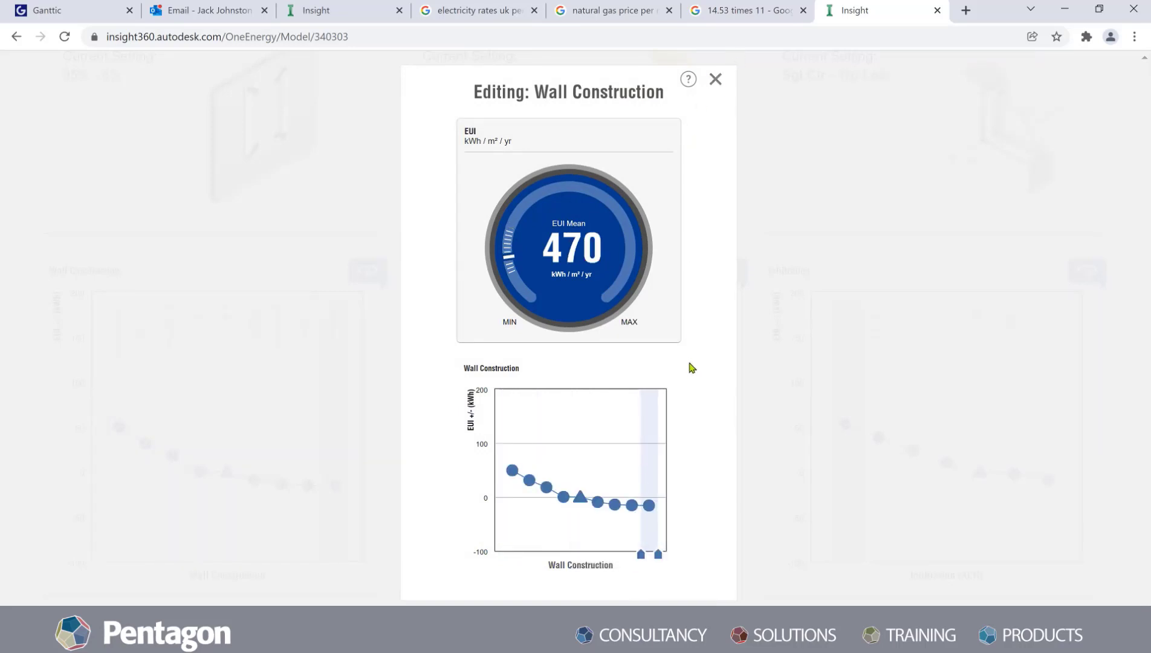
left_click(715, 79)
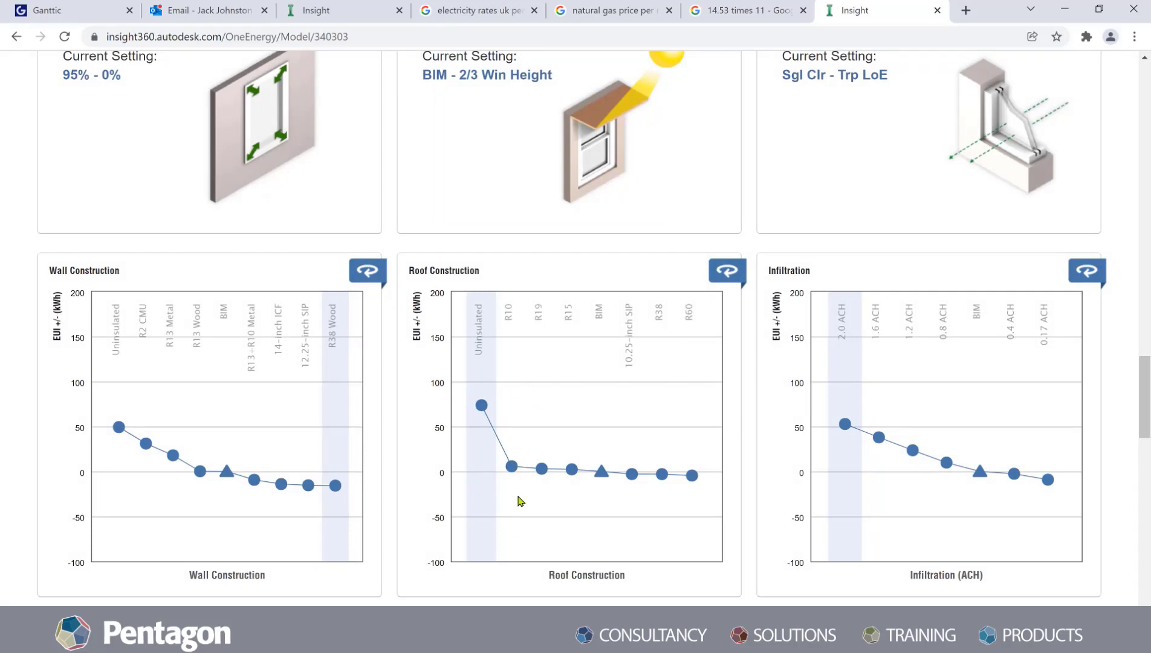
Step: Restrict the Roof Construction range to the R60 option
left_click(550, 498)
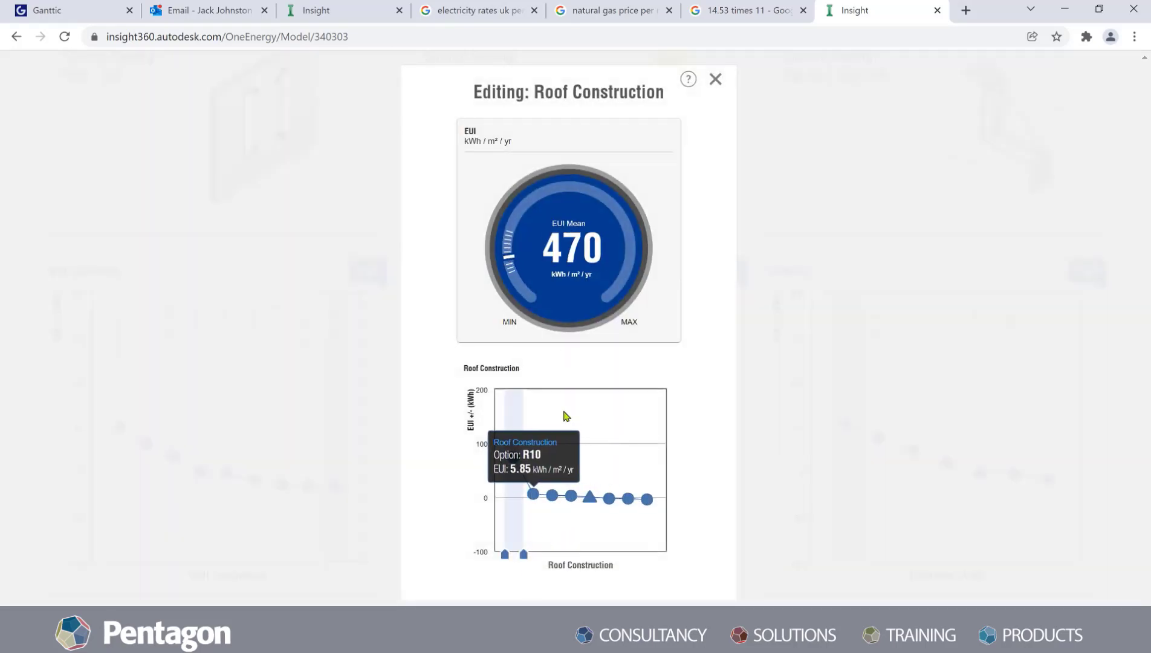
left_click_drag(524, 554, 645, 545)
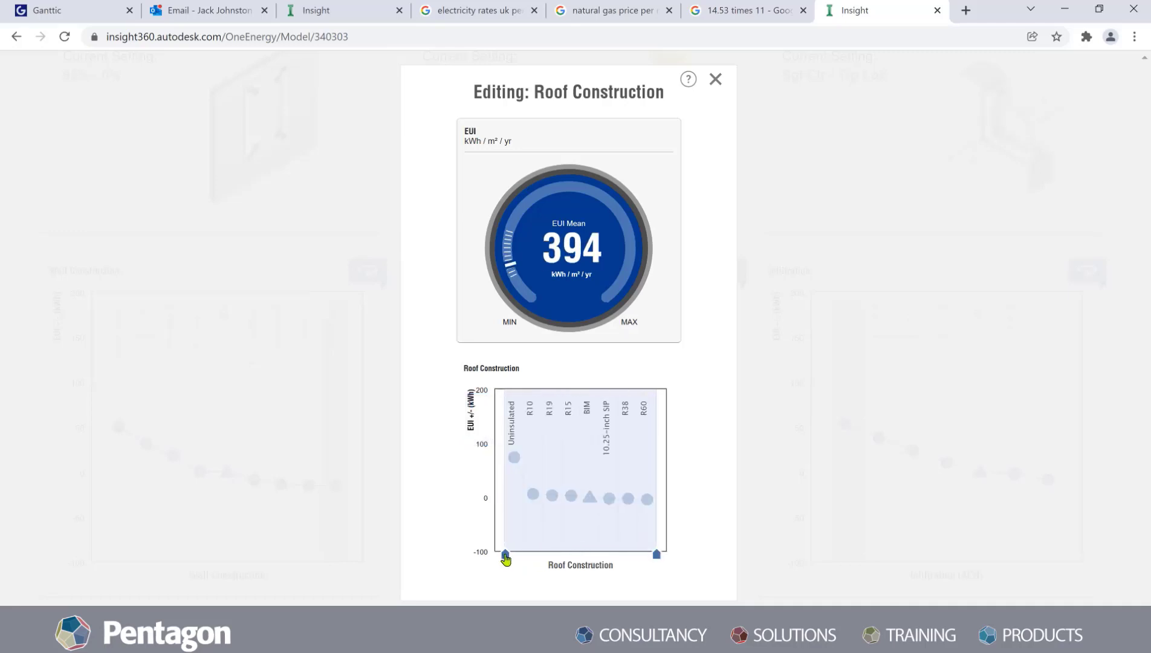
mouse_move(506, 553)
left_mouse_down()
mouse_move(609, 553)
mouse_move(637, 566)
left_mouse_up()
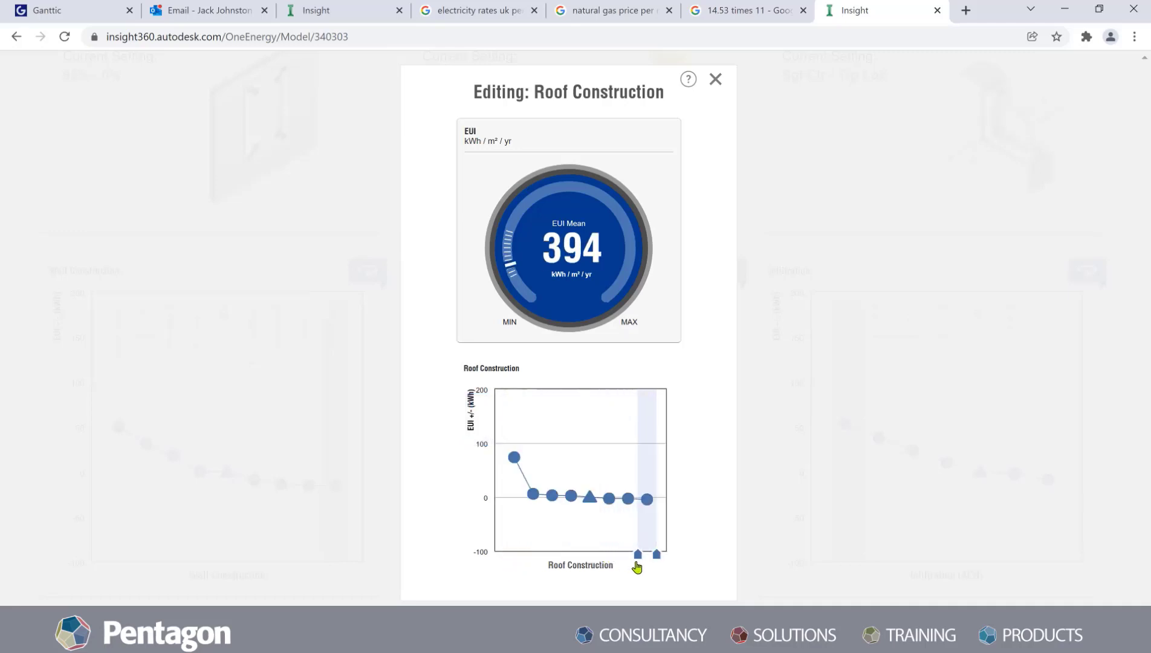
left_click(716, 80)
Step: Restrict the Infiltration range to the BIM option
scroll(566, 417, "down", 2)
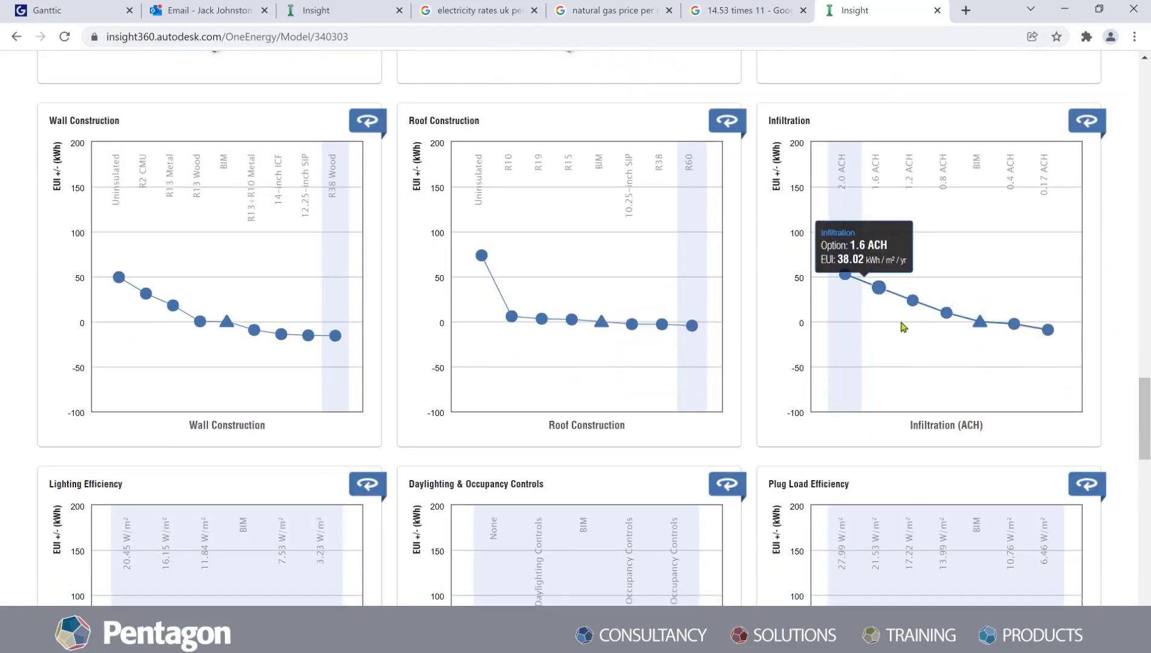
left_click(901, 359)
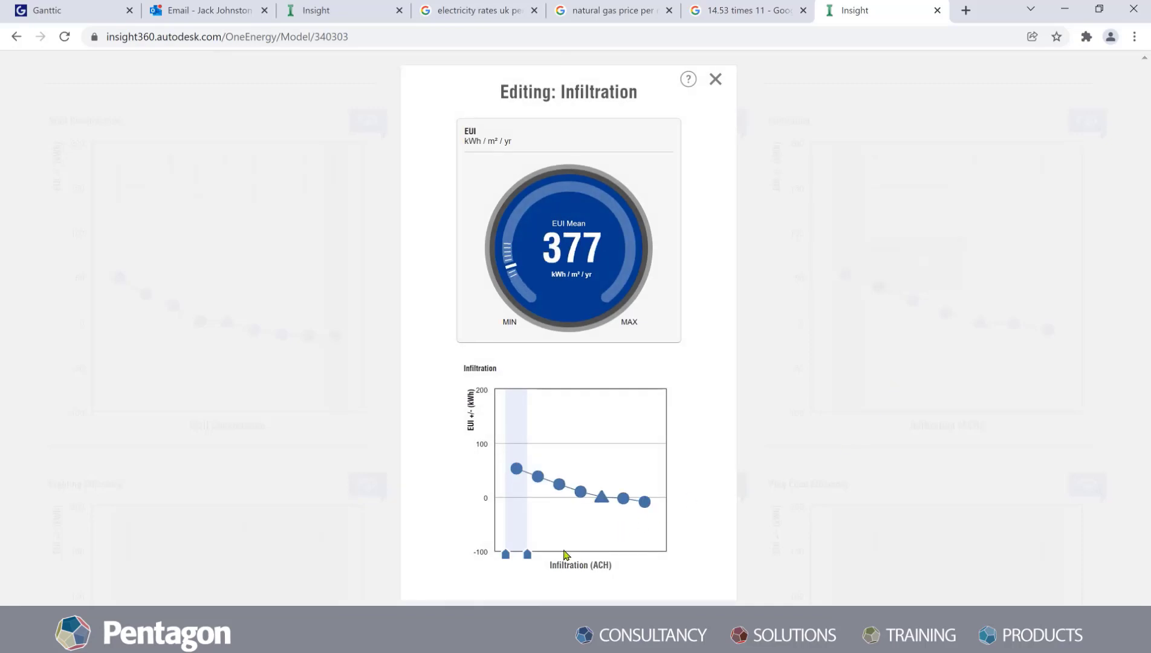
left_click_drag(528, 555, 613, 555)
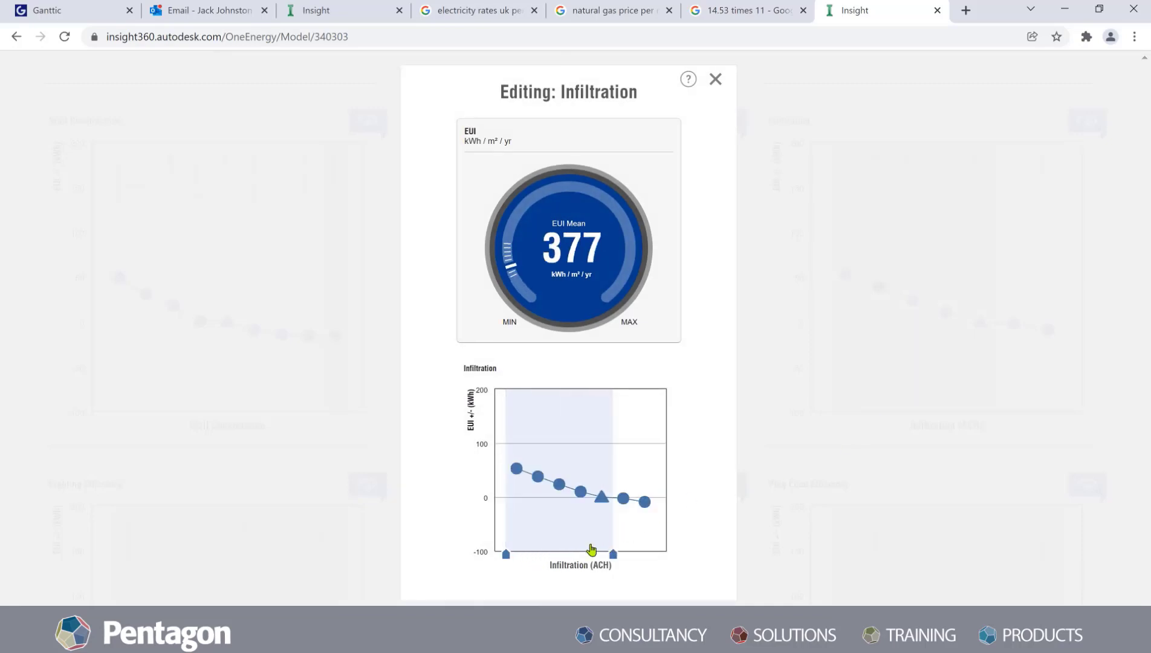
left_click_drag(506, 555, 591, 555)
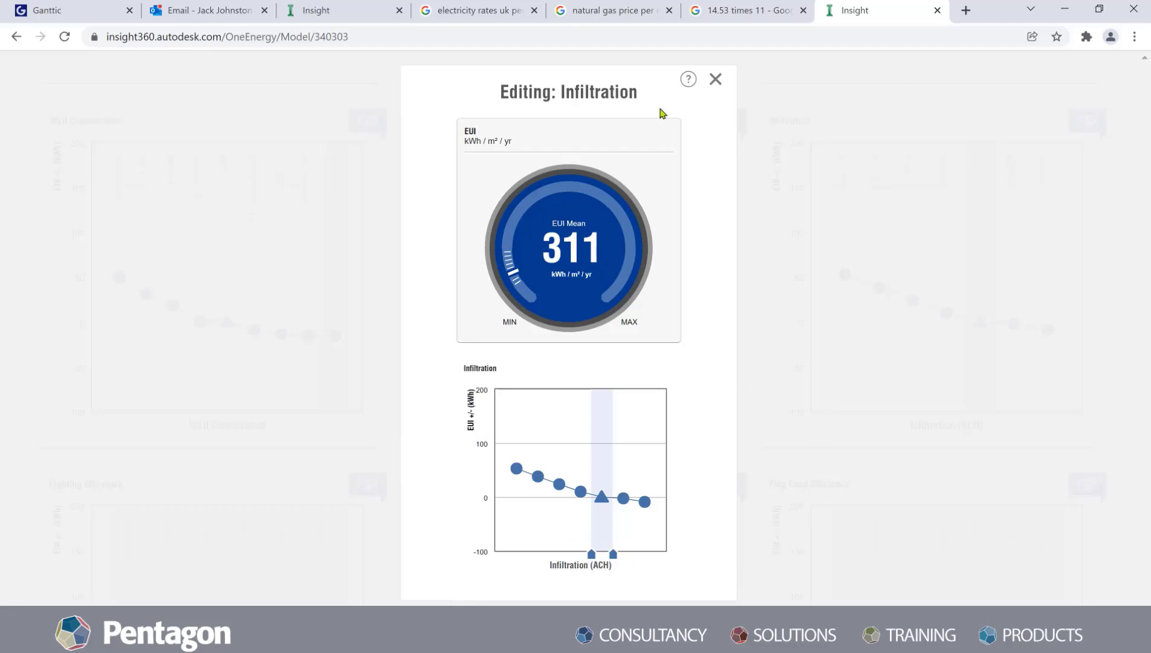
left_click(715, 80)
Step: Restrict the Lighting Efficiency range to the 3.23 W/m² option
scroll(848, 357, "down", 4)
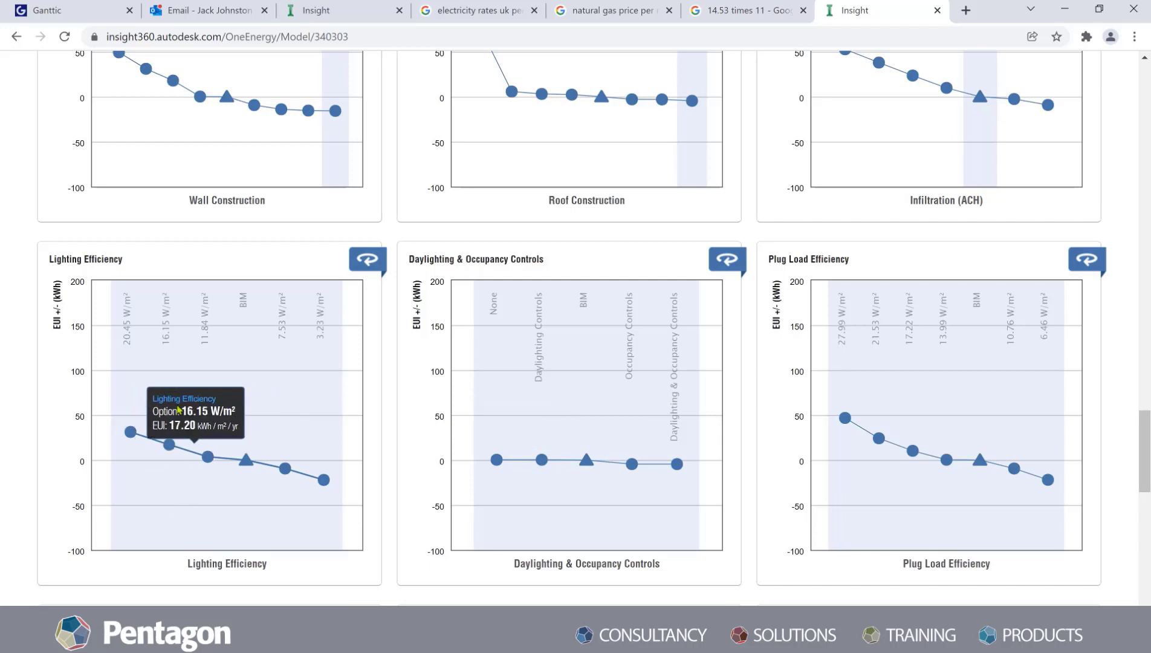
left_click(189, 493)
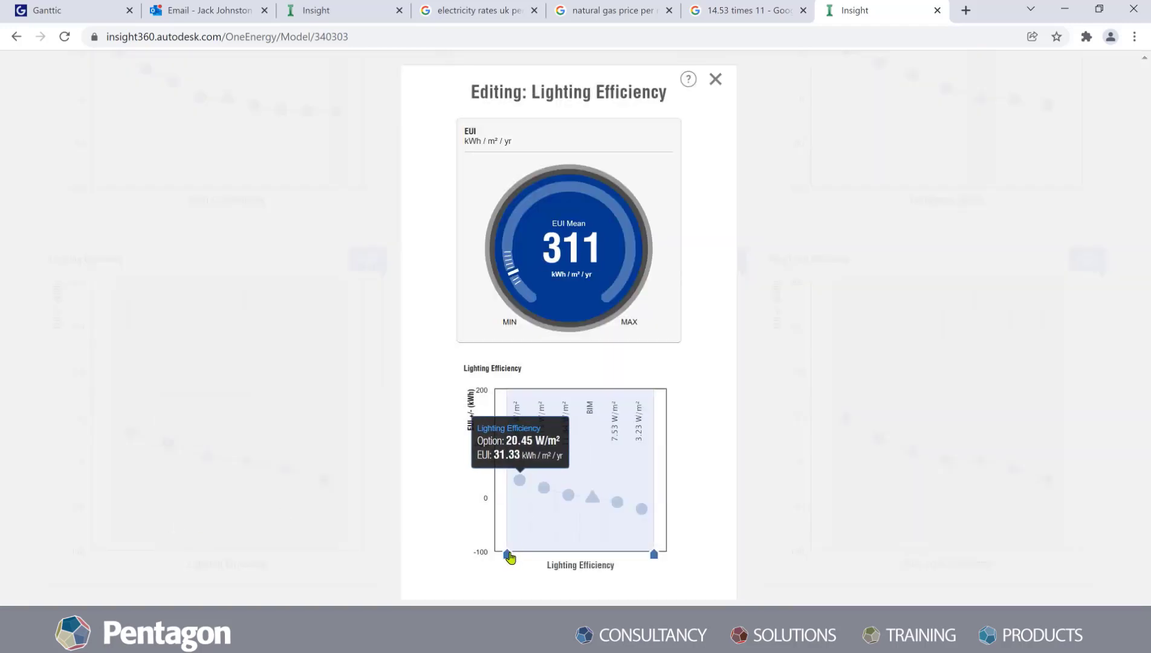
left_click_drag(512, 553, 632, 554)
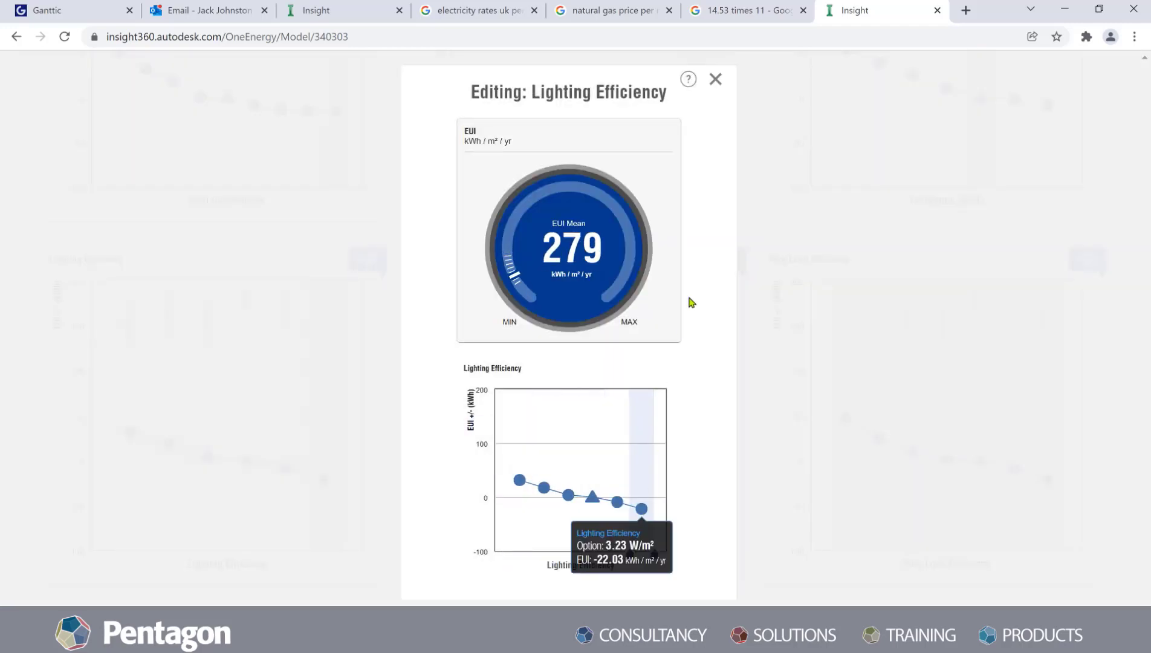
left_click(717, 80)
Step: Restrict the HVAC range to the ASHRAE Heat Pump option
scroll(599, 345, "down", 5)
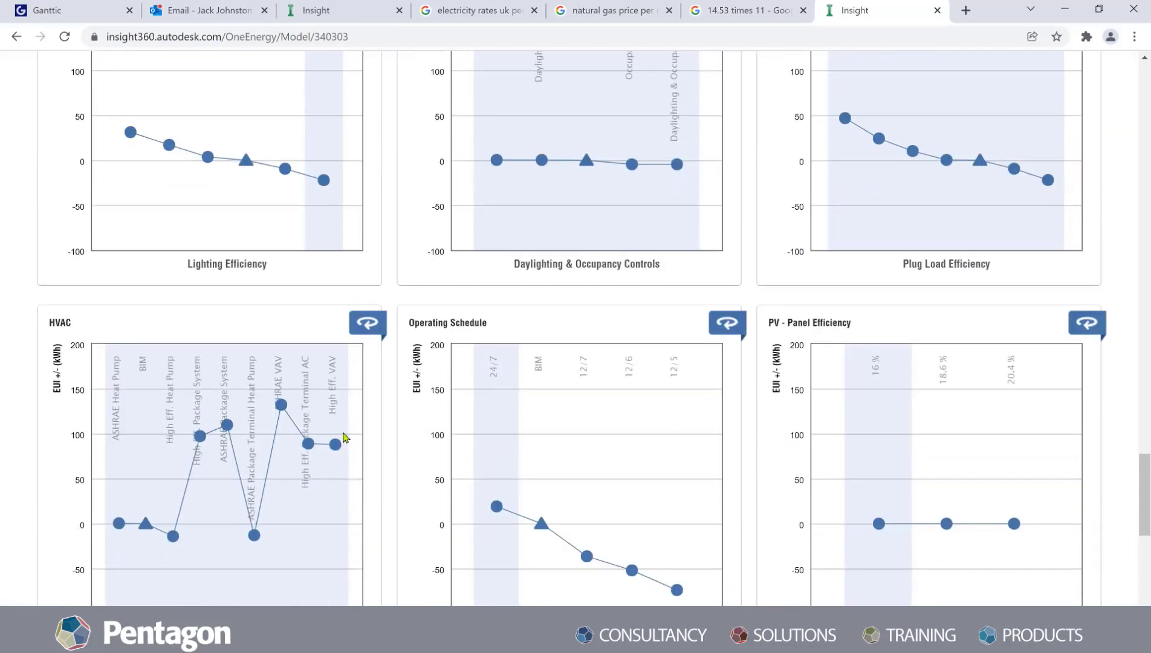
scroll(345, 437, "down", 1)
left_click(303, 486)
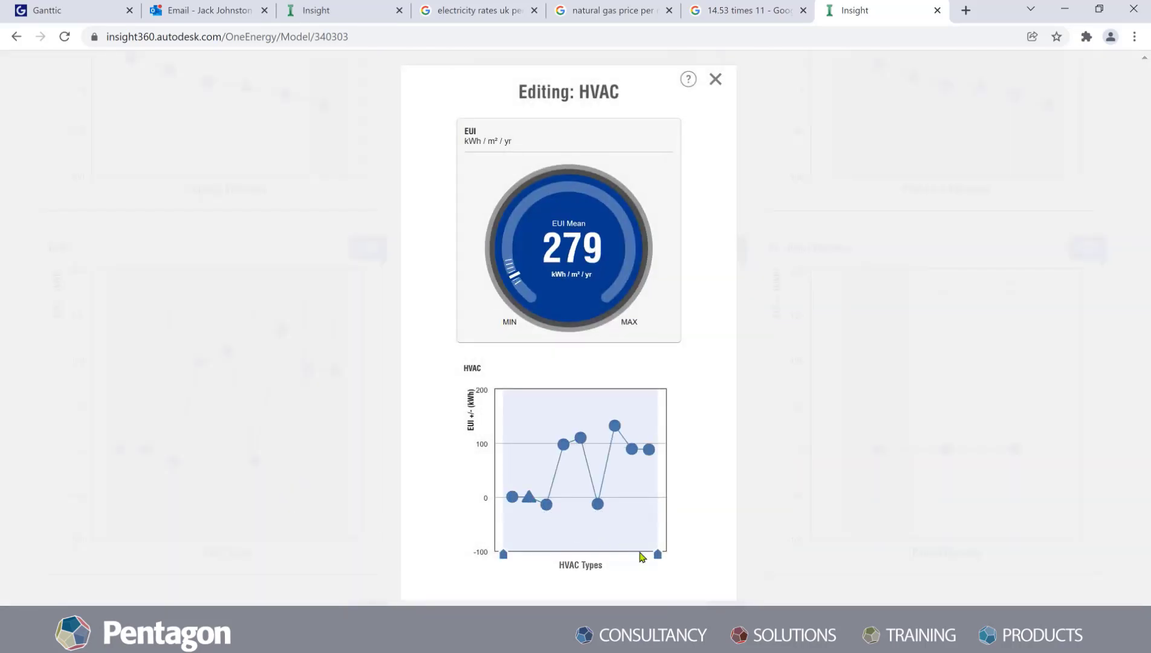
left_click_drag(657, 556, 521, 552)
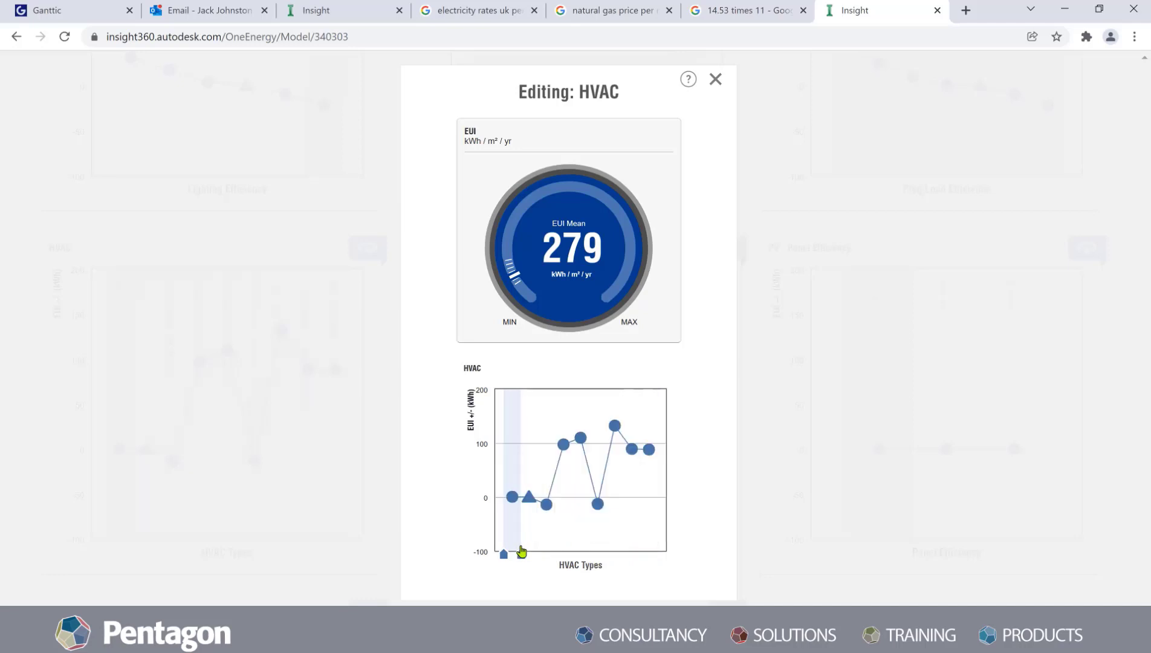
left_click(716, 79)
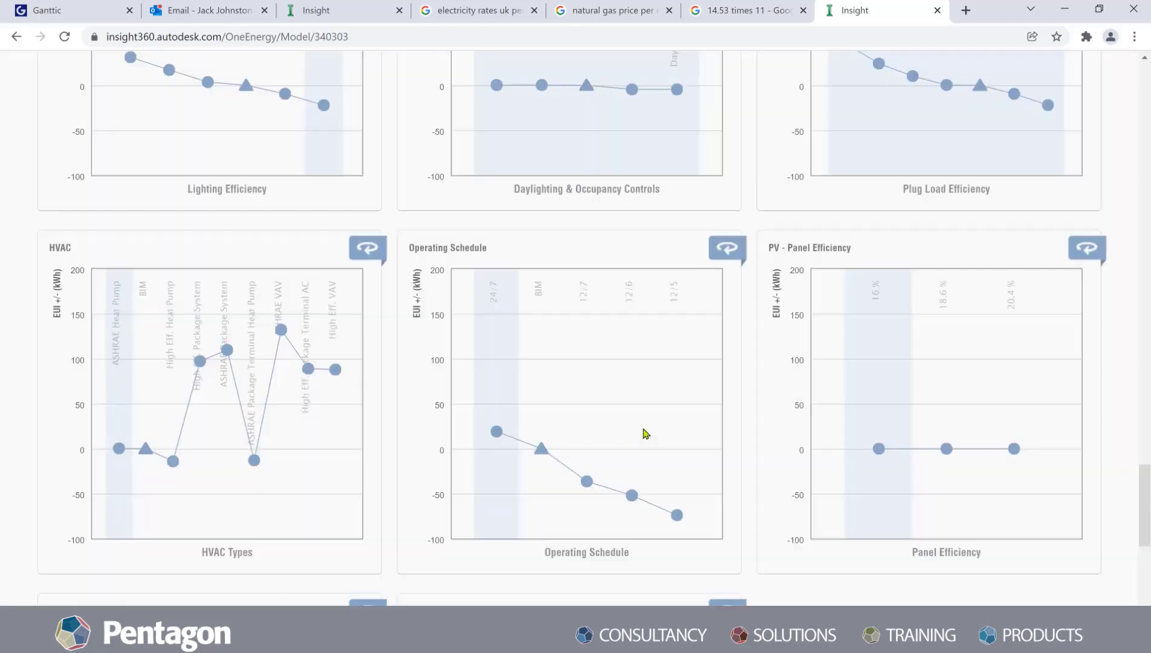
Step: Restrict the Operating Schedule range to the 12/7 option
scroll(647, 423, "down", 1)
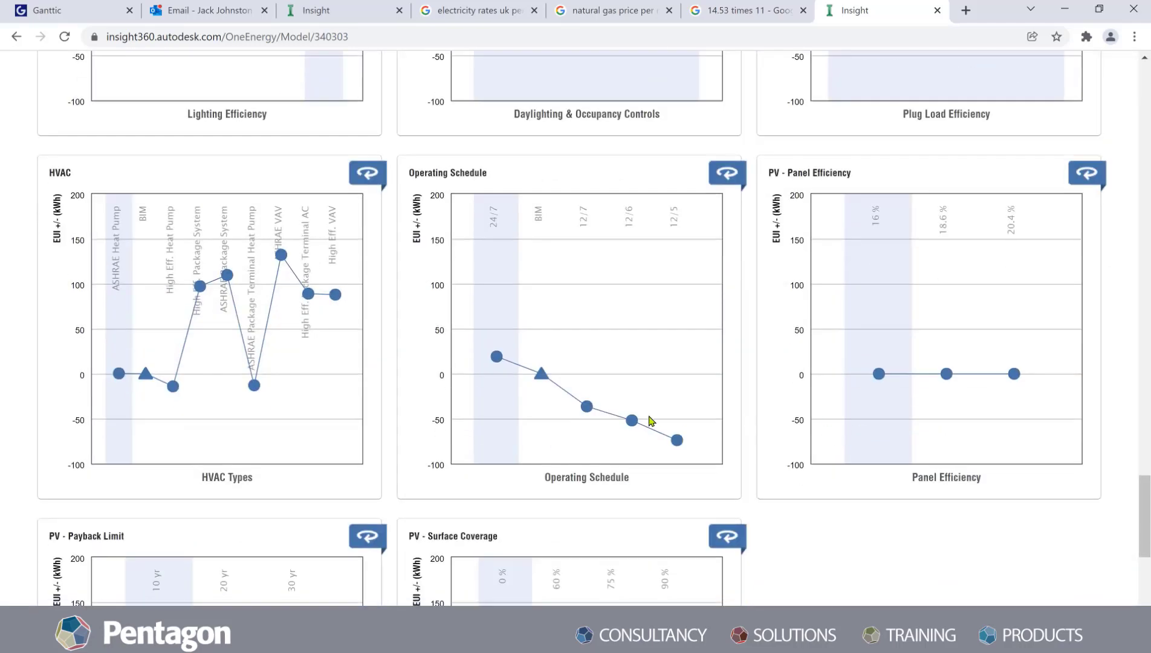
left_click(538, 429)
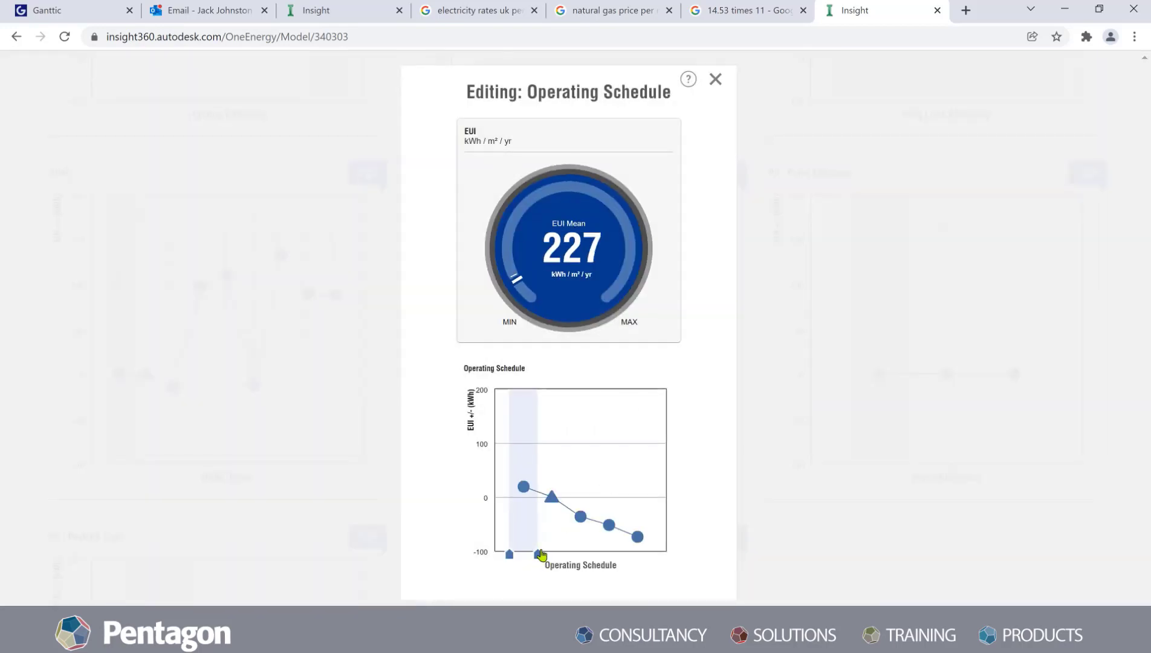
left_click_drag(540, 554, 590, 555)
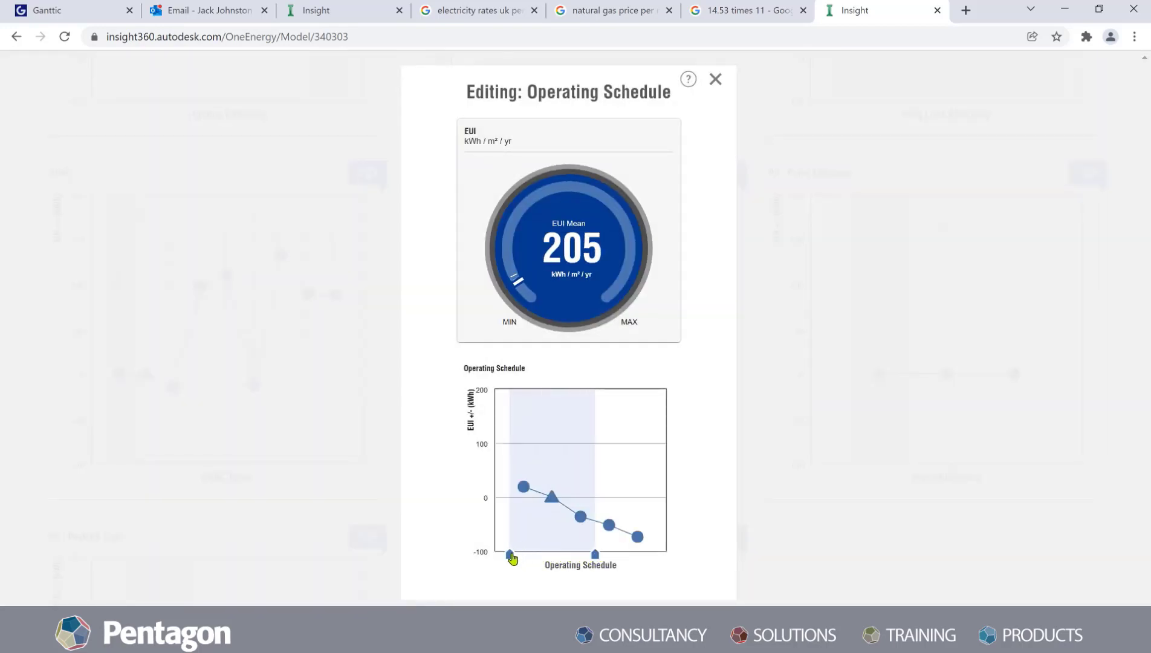
left_click_drag(512, 559, 577, 557)
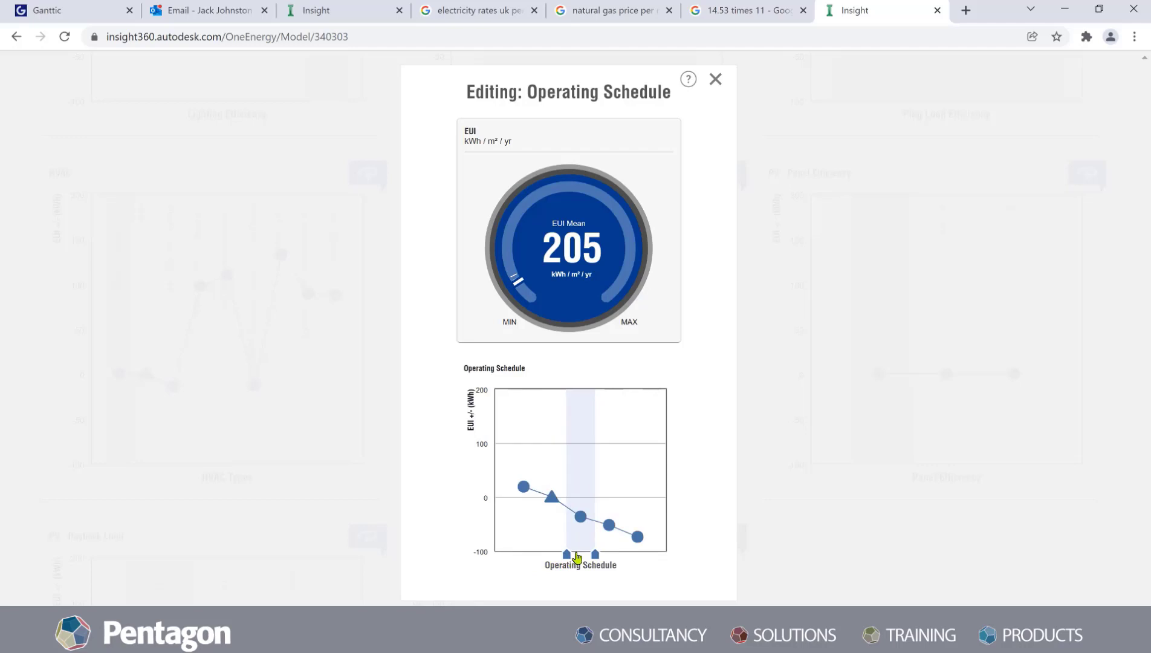
left_click(715, 81)
Step: Review the PV Payback Limit and Surface Coverage charts, and check the overall EUI in the Building Form overview
scroll(529, 418, "down", 5)
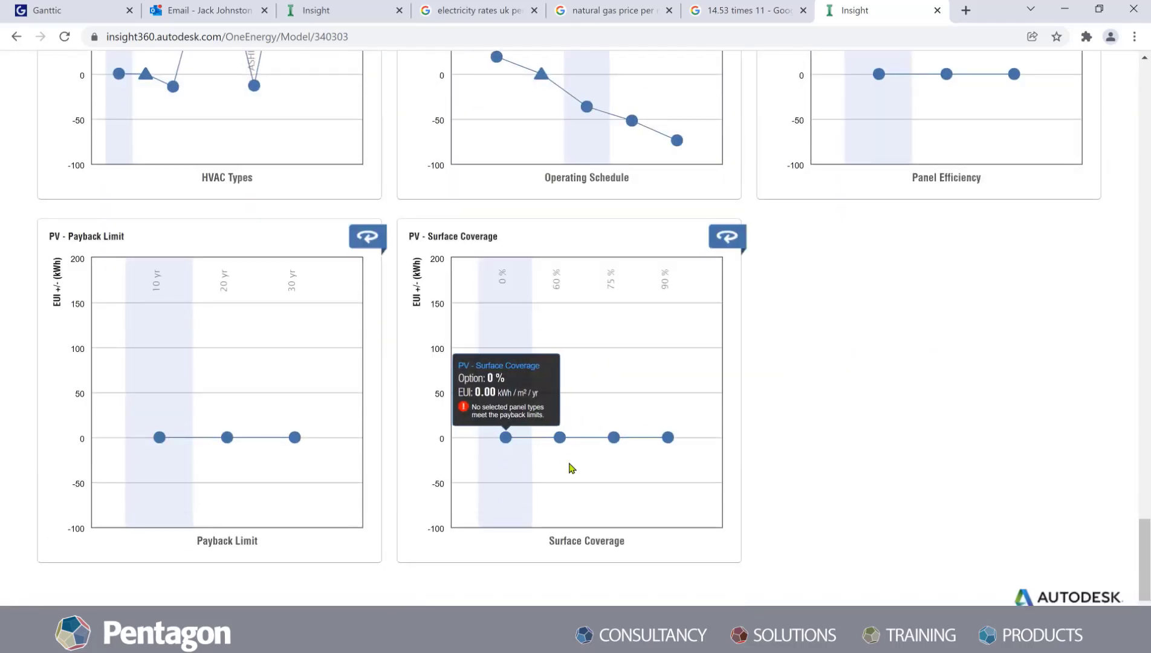
scroll(571, 469, "up", 10)
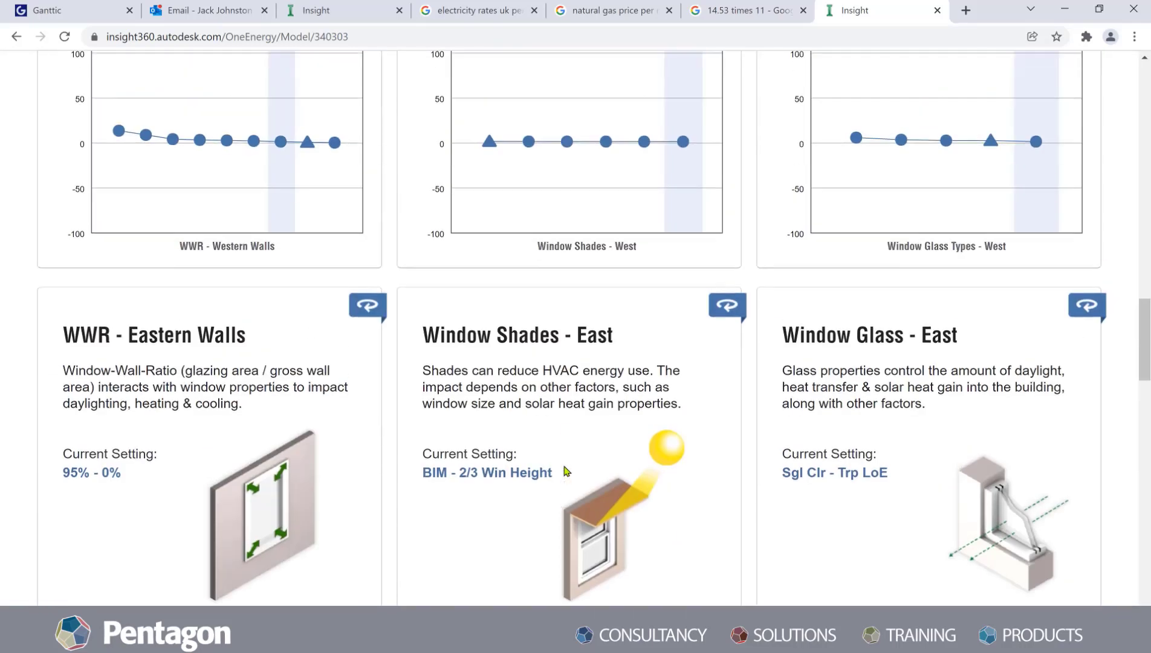
scroll(567, 471, "up", 15)
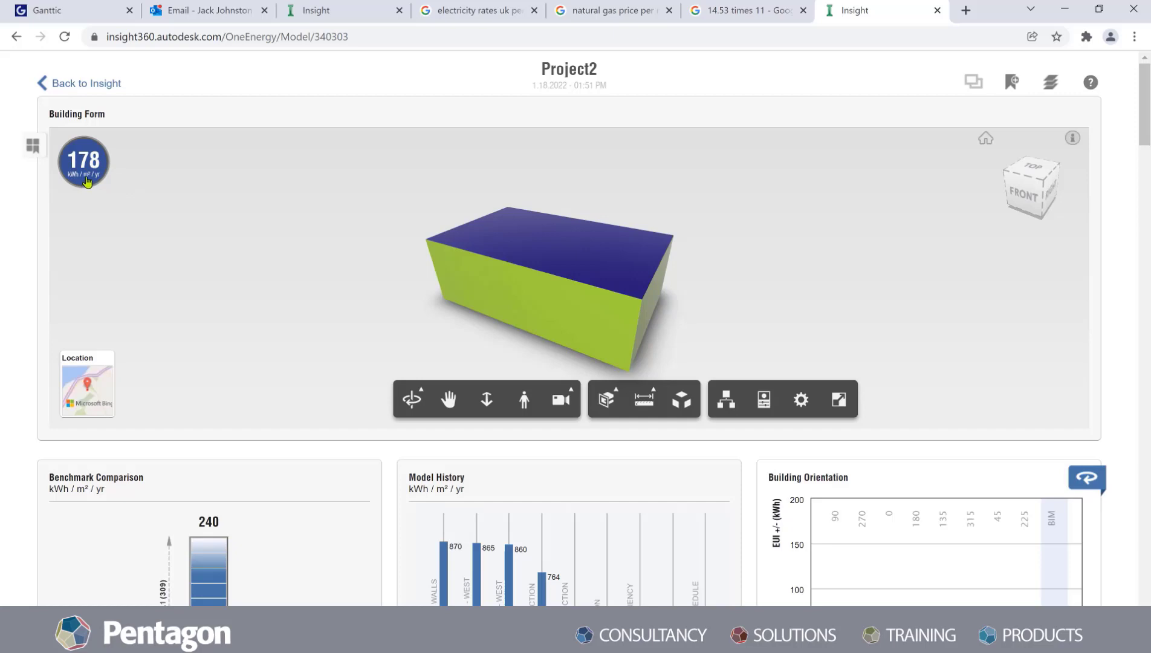
Step: Switch the Building Form overview metric from energy use to annual cost in USD per m²
left_click(86, 159)
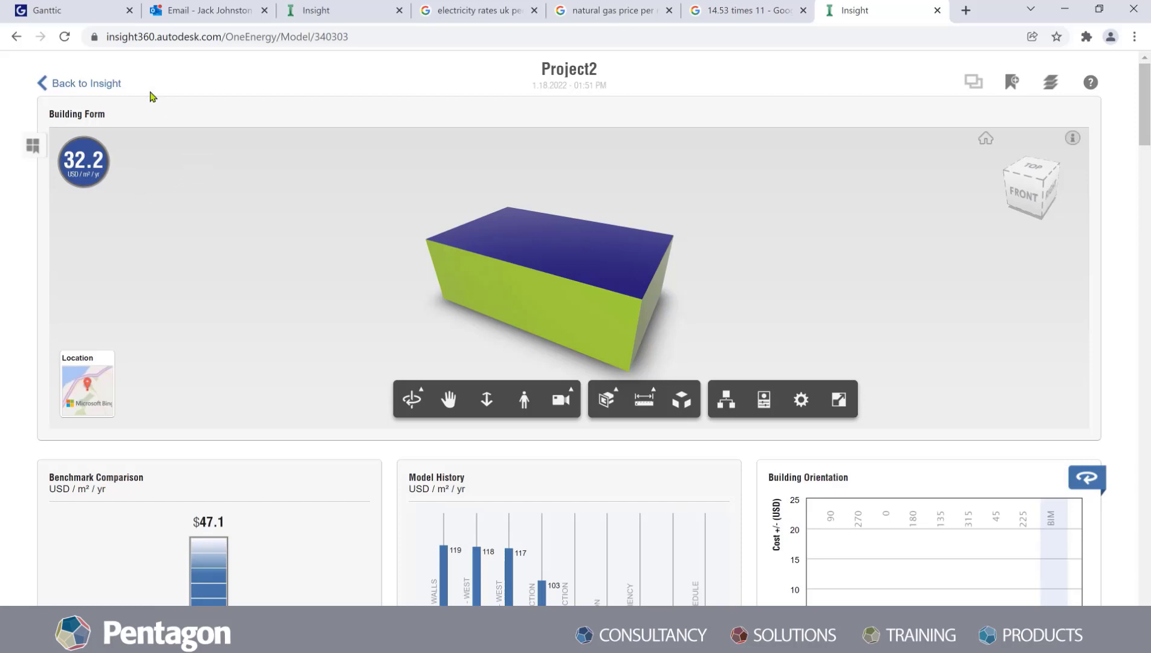
Step: Switch to Revit to check the room's area on the Level 0 floor plan, and multiply 32 by 73 in Calculator for the yearly cost
left_click(596, 635)
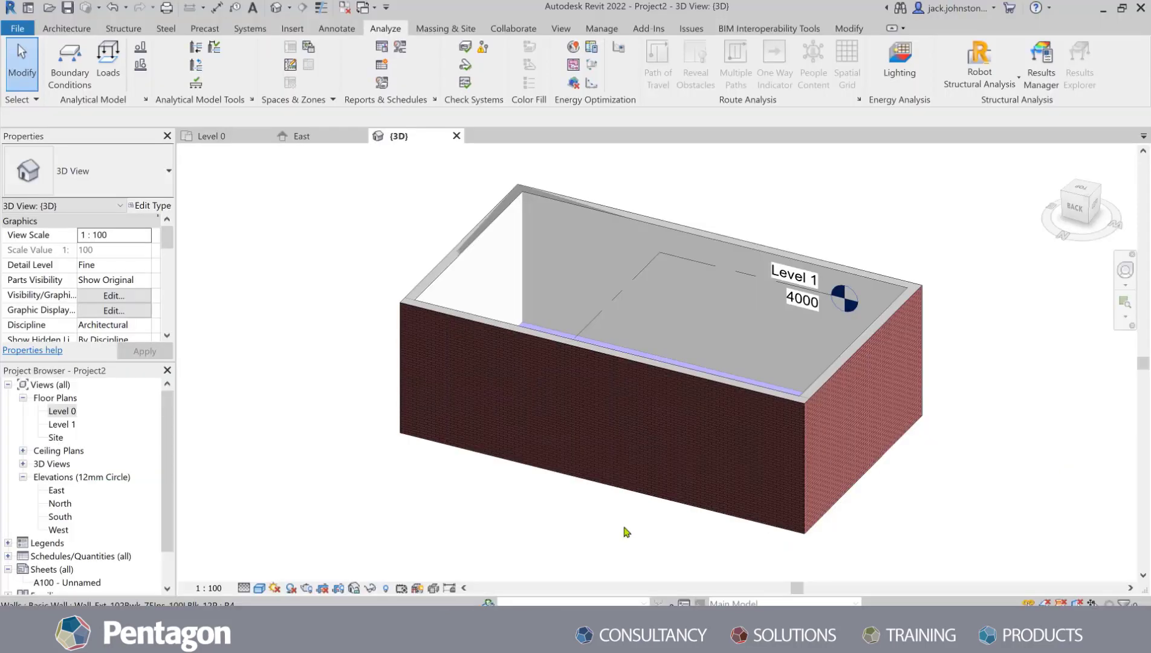
double_click(62, 411)
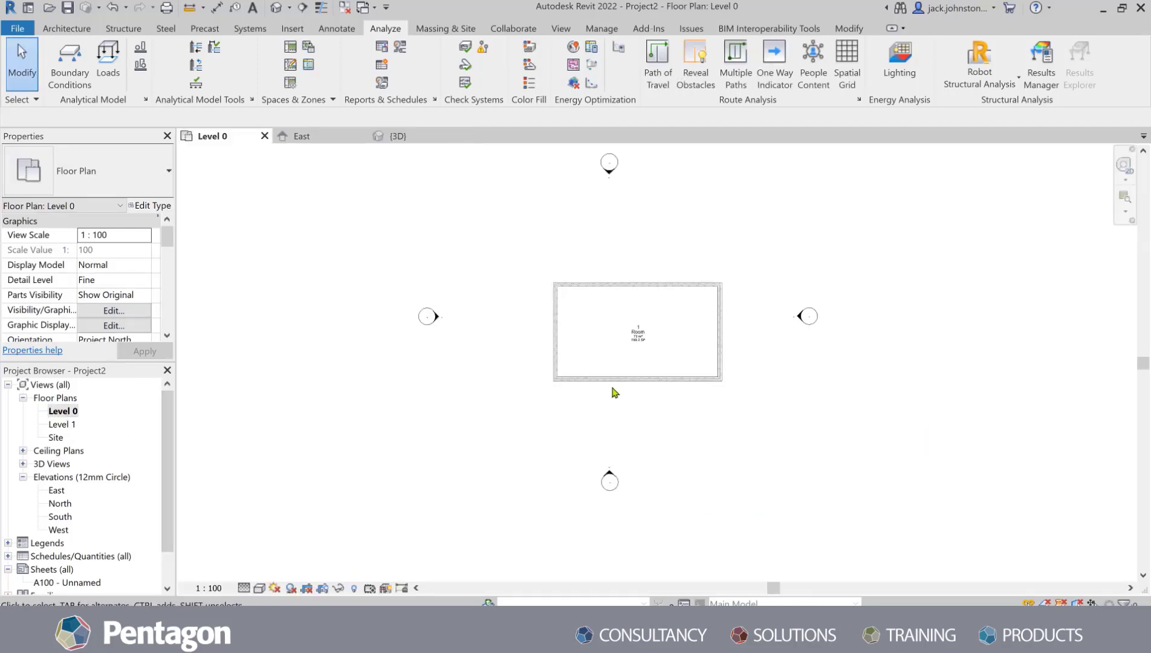
scroll(651, 343, "up", 3)
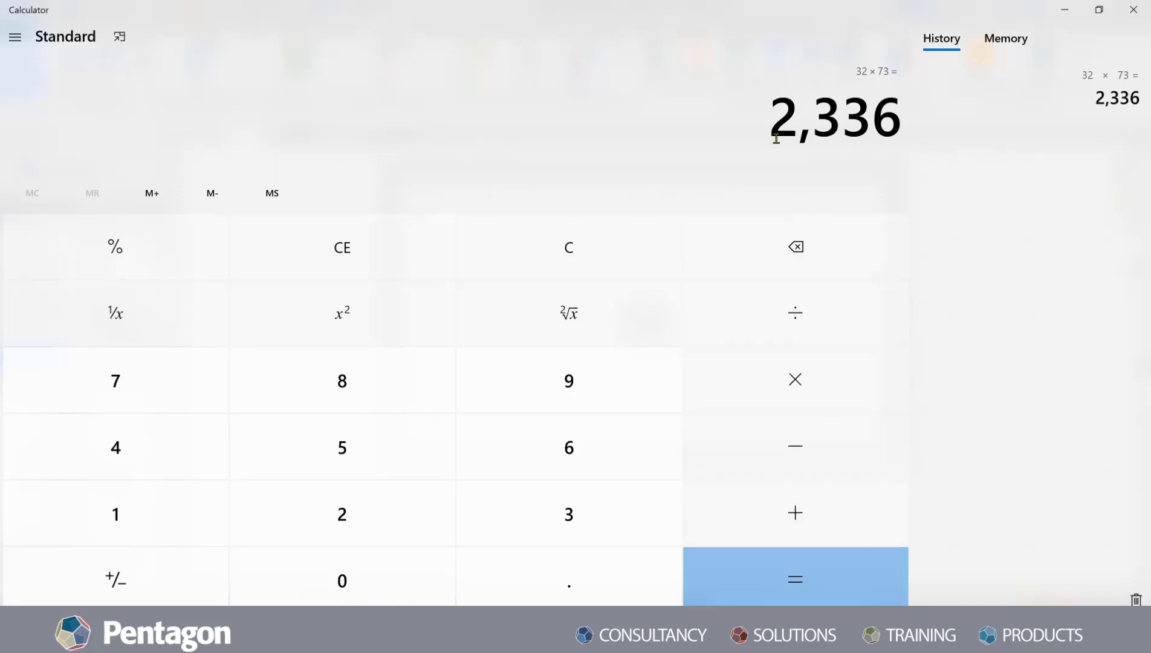
left_click(1146, 18)
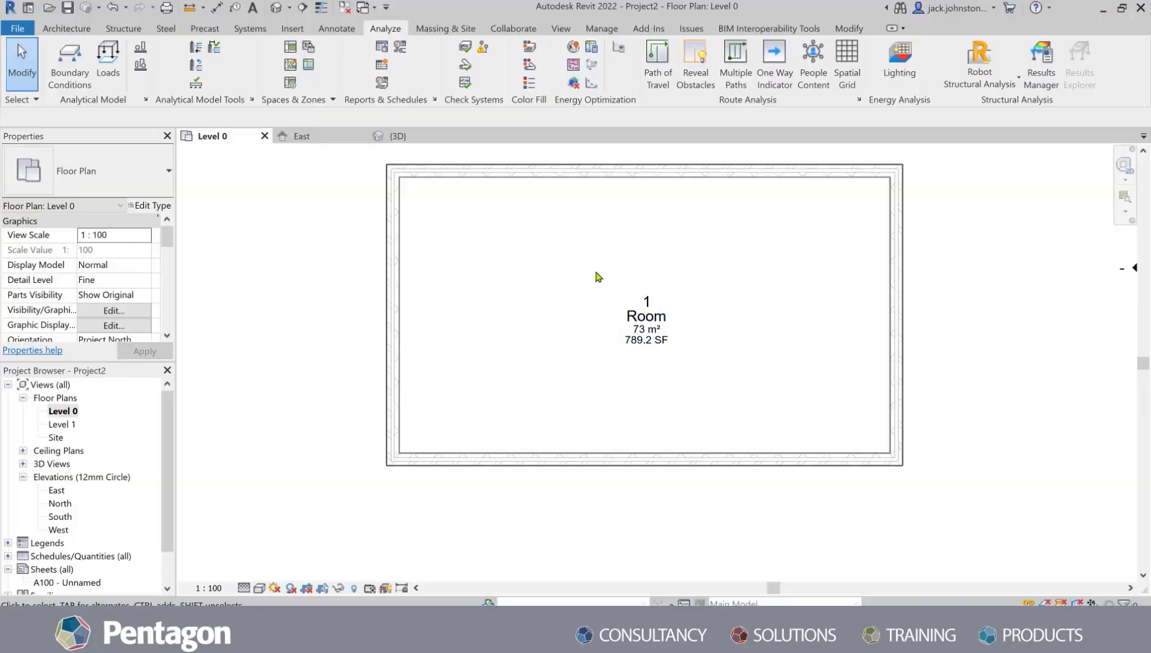
scroll(629, 308, "down", 1)
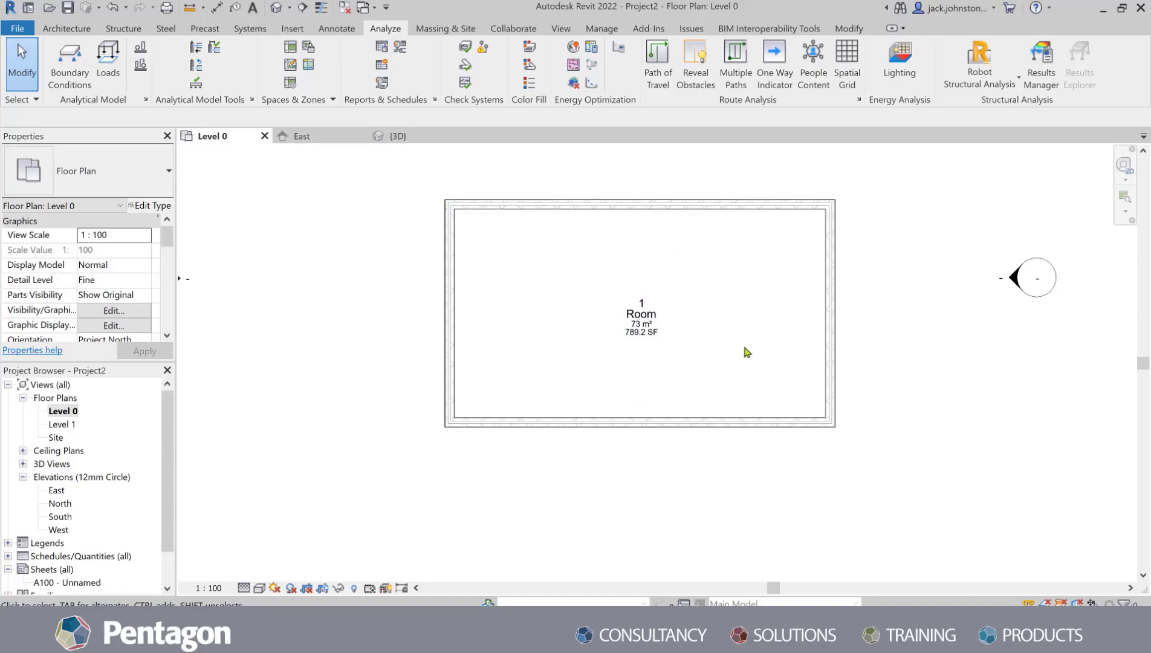